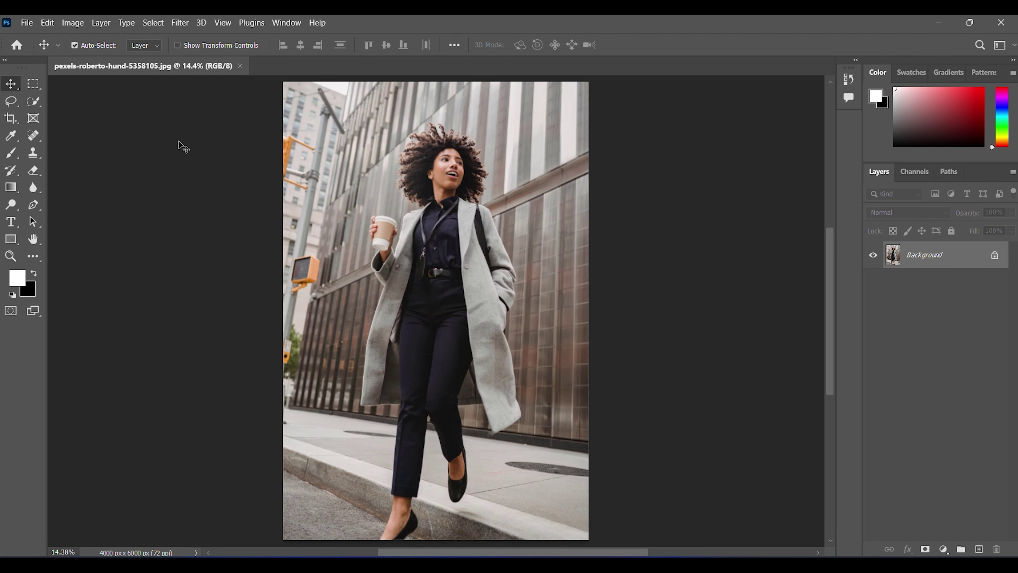
Zoom in and brush a Quick Selection over the coffee cup's body, left side and top.
click(35, 105)
scroll(390, 230, up, 2)
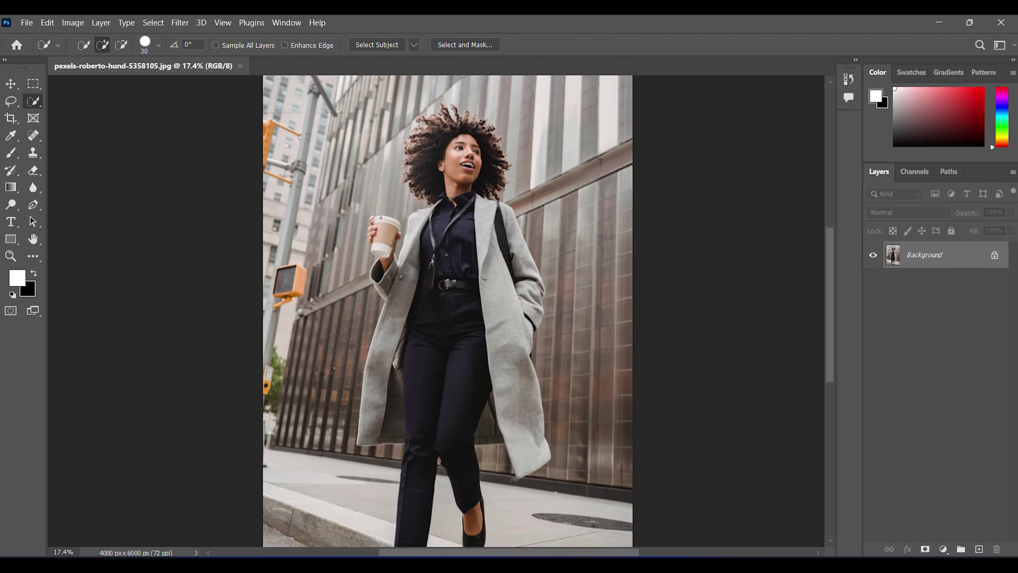
scroll(390, 230, up, 3)
scroll(390, 230, up, 3)
scroll(390, 230, up, 2)
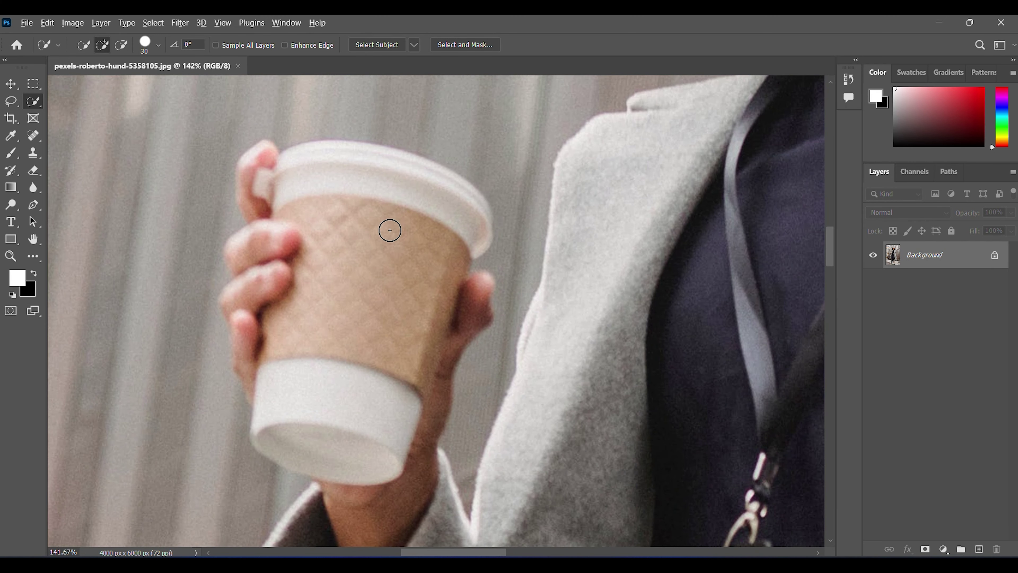
scroll(389, 230, up, 1)
key(bracketleft)
key(bracketleft)
key(bracketleft)
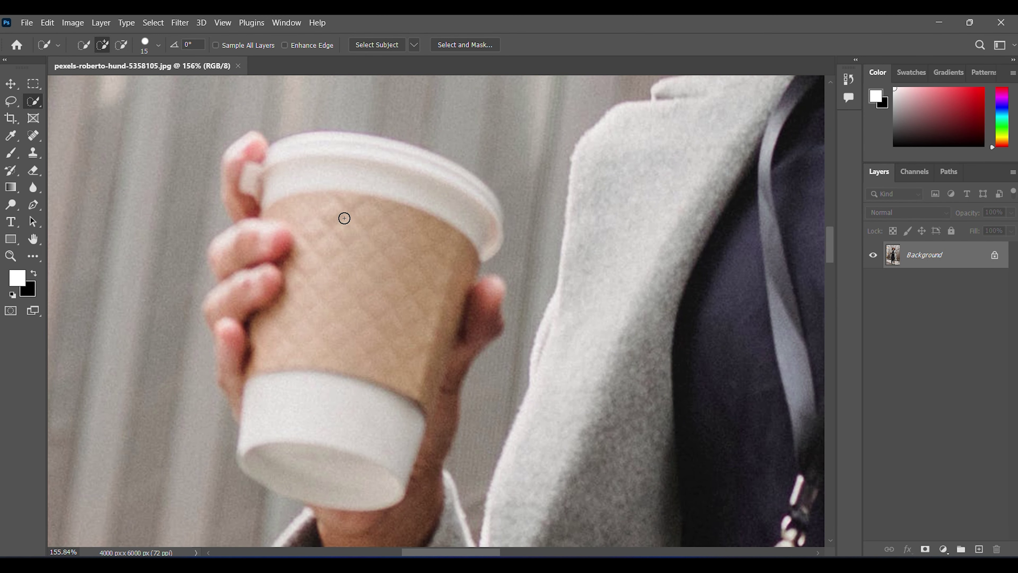
mouse_move(271, 200)
mouse_down()
mouse_move(253, 184)
mouse_move(305, 148)
mouse_move(448, 177)
mouse_move(466, 273)
mouse_move(422, 381)
mouse_move(493, 341)
mouse_move(364, 461)
mouse_move(391, 498)
mouse_move(337, 505)
mouse_up()
mouse_move(257, 366)
mouse_down()
mouse_move(280, 248)
mouse_move(332, 268)
mouse_move(361, 219)
mouse_up()
Subtract the fingertips, fingers, hand and area below the cup from the selection, then zoom out.
key(bracketleft)
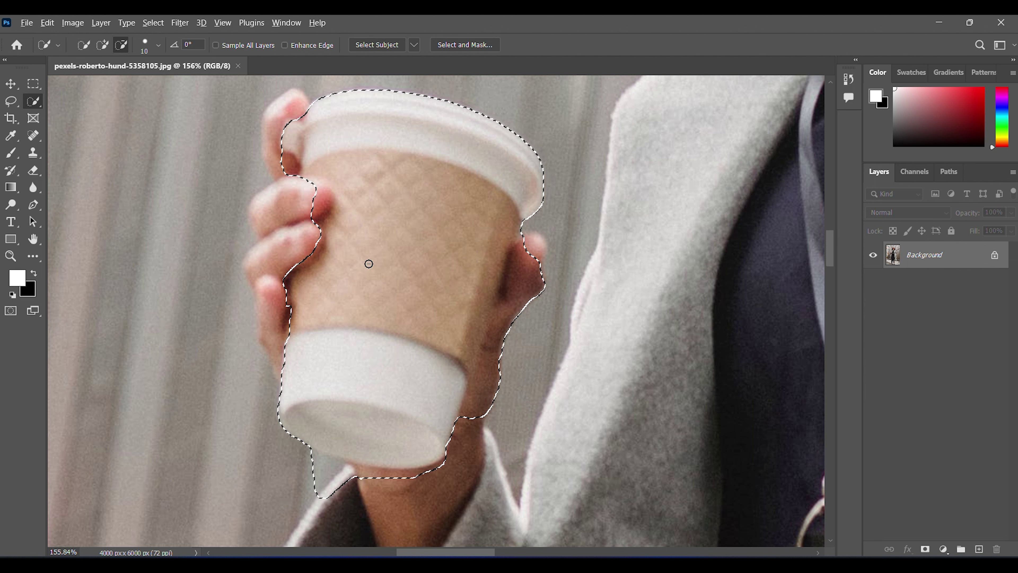
key(alt)
mouse_move(296, 179)
mouse_down()
mouse_move(326, 198)
mouse_move(283, 149)
mouse_up()
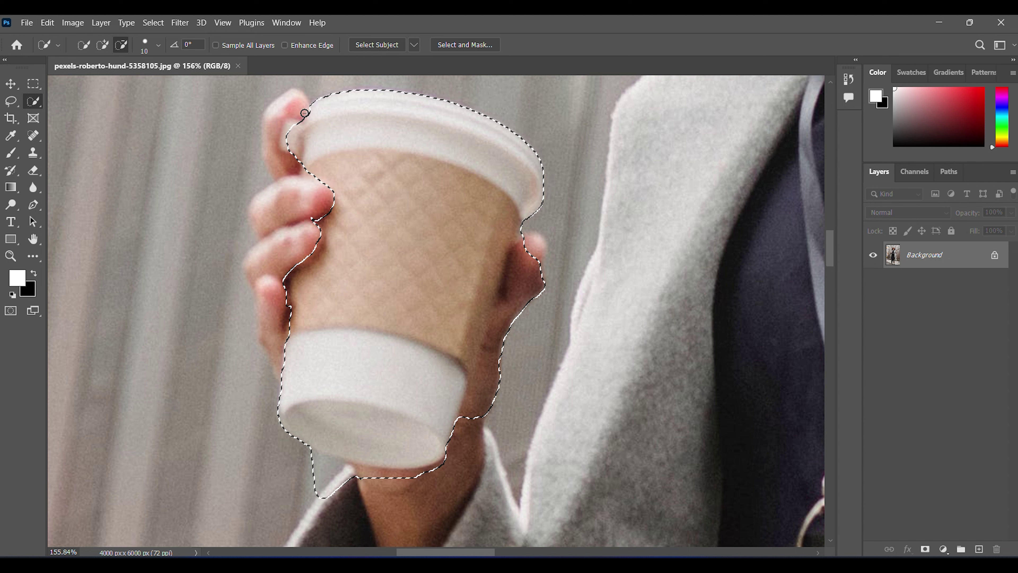
drag(308, 206, 294, 256)
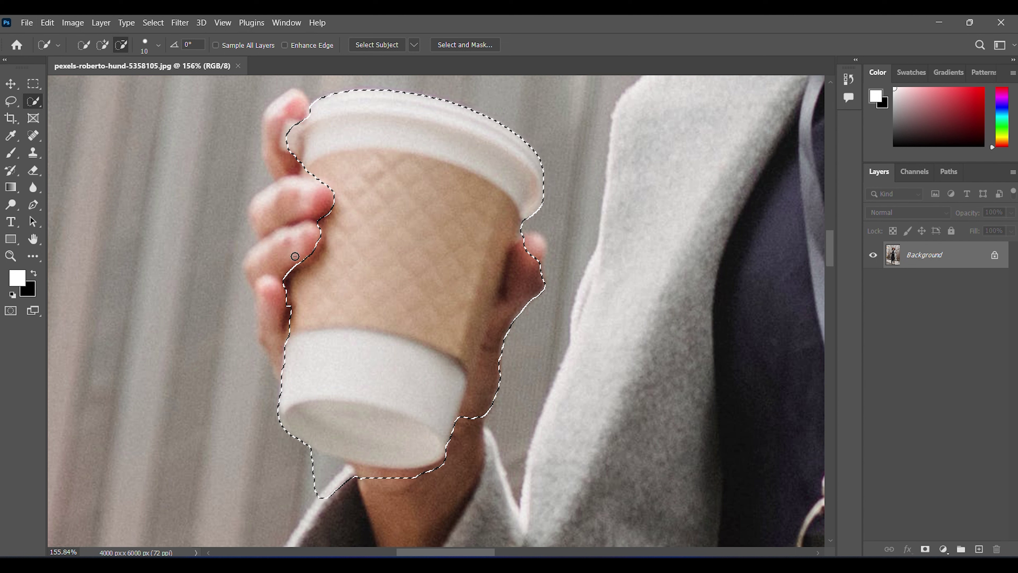
drag(278, 349, 288, 232)
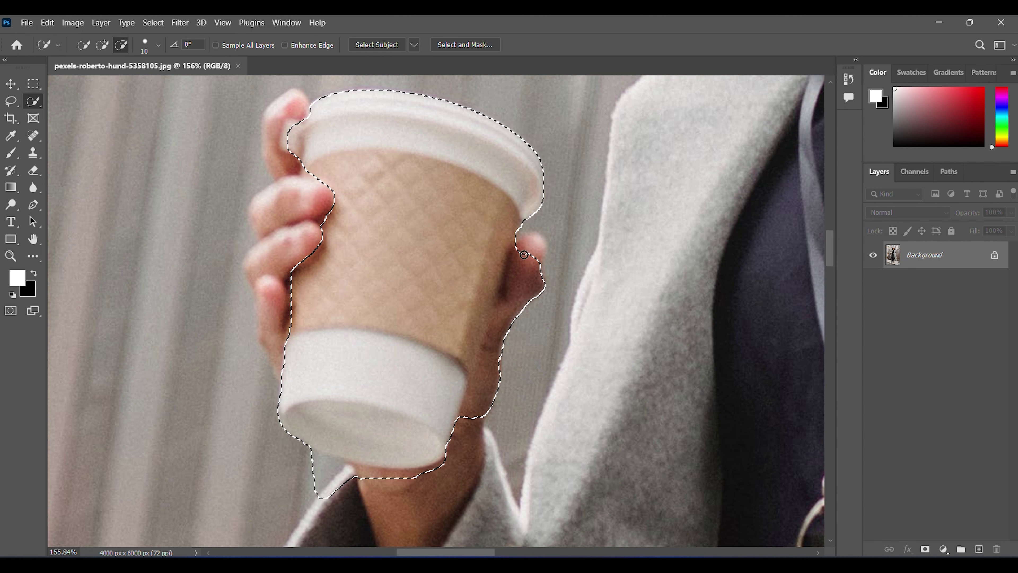
drag(537, 292, 544, 282)
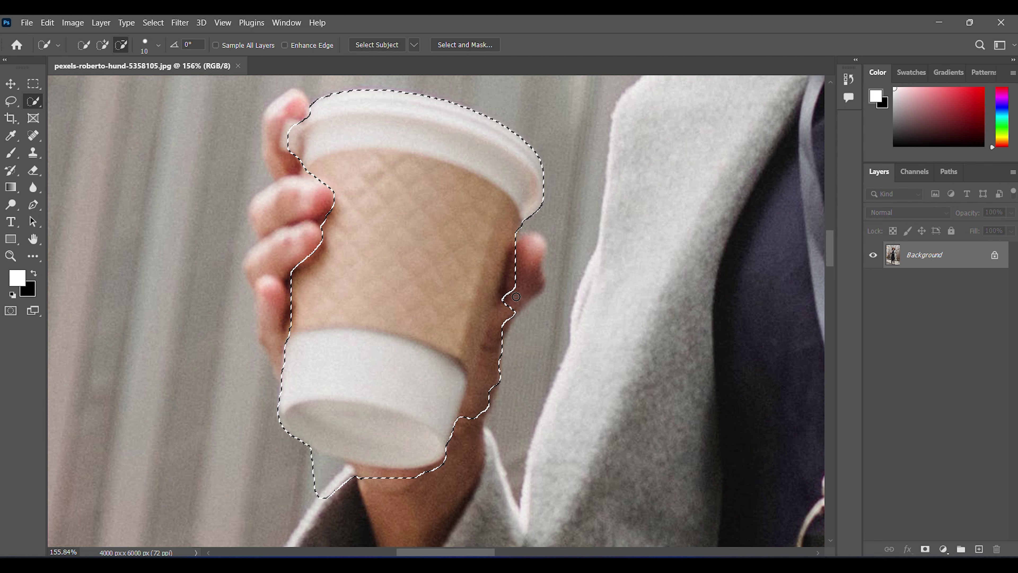
mouse_move(503, 328)
mouse_down()
mouse_move(472, 412)
mouse_move(528, 278)
mouse_up()
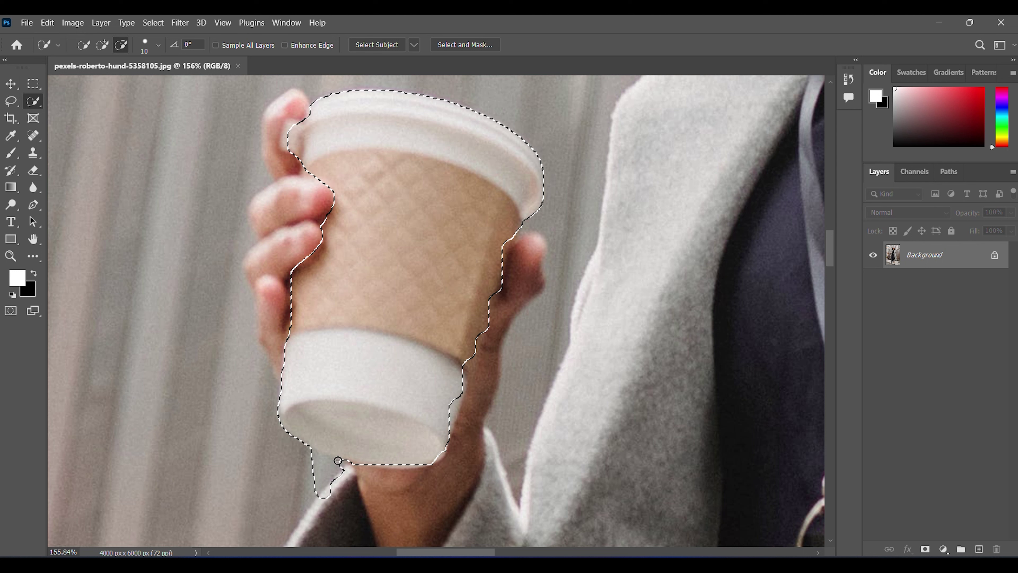
drag(337, 460, 321, 478)
drag(360, 437, 356, 446)
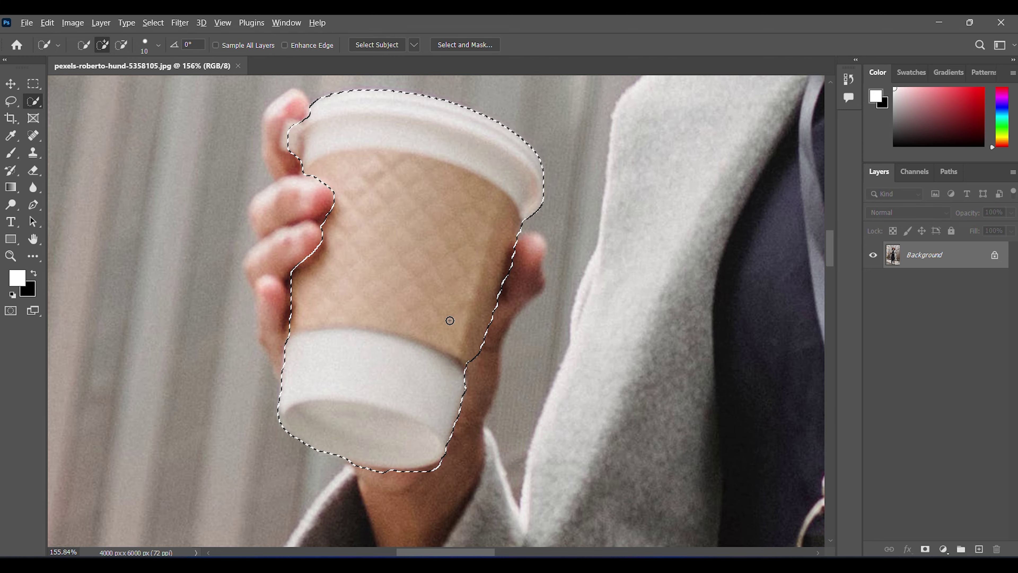
scroll(450, 320, down, 3)
scroll(481, 314, down, 2)
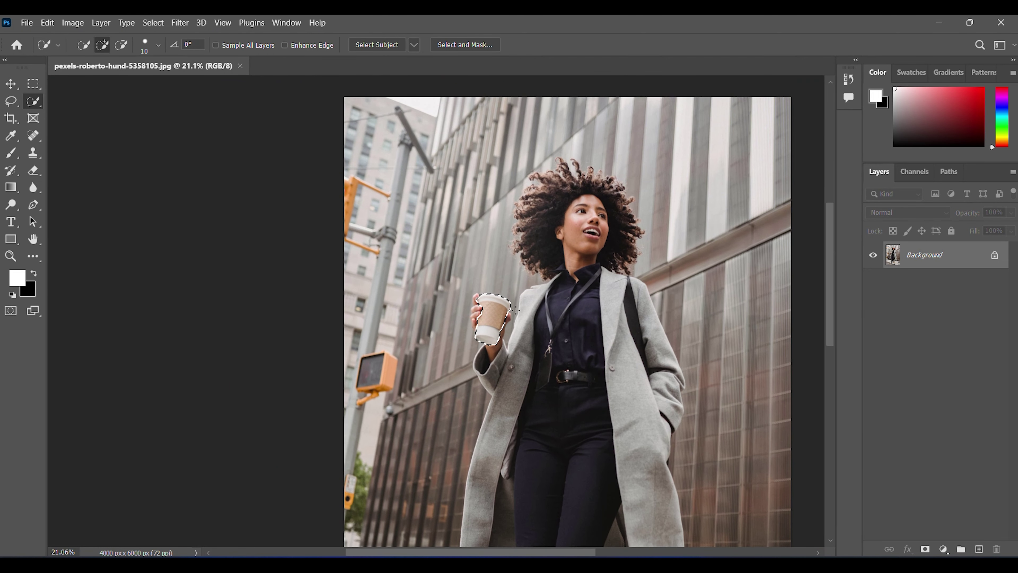
scroll(516, 310, down, 1)
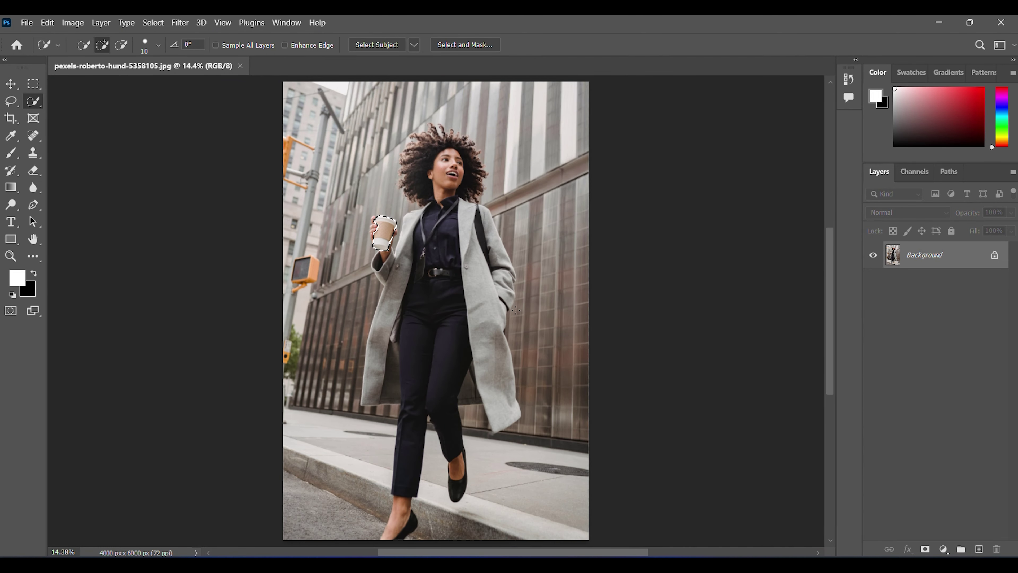
Copy the selected cup to Layer 1, check the cut-out, and convert Layer 1 to a Smart Object.
key(ctrl+j)
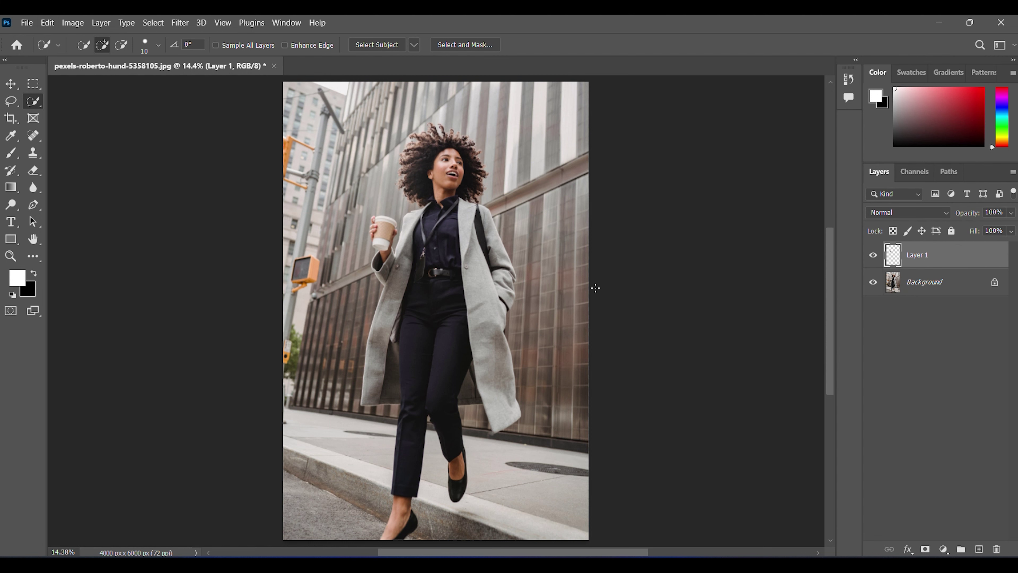
click(877, 284)
right_click(924, 259)
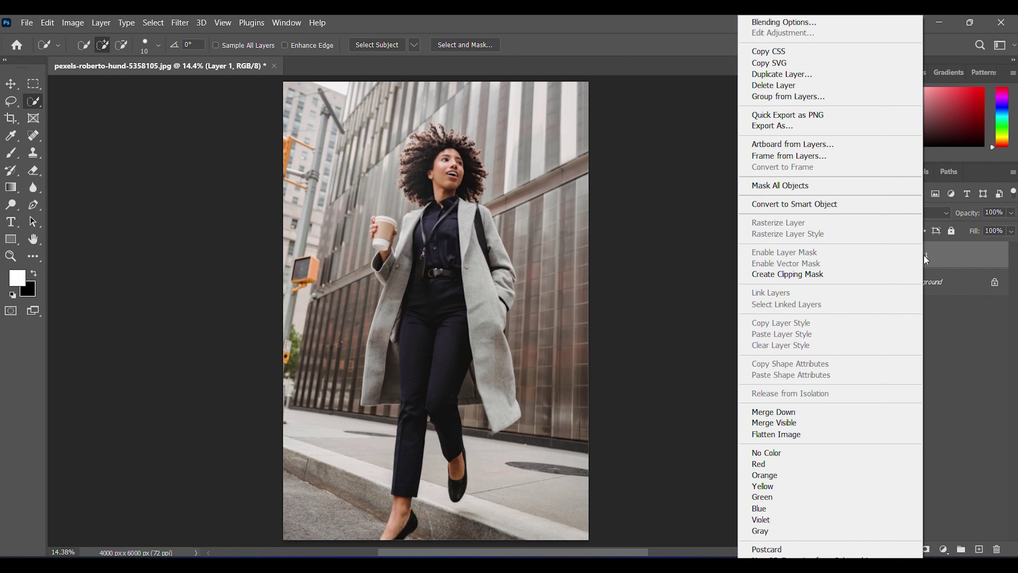
click(803, 205)
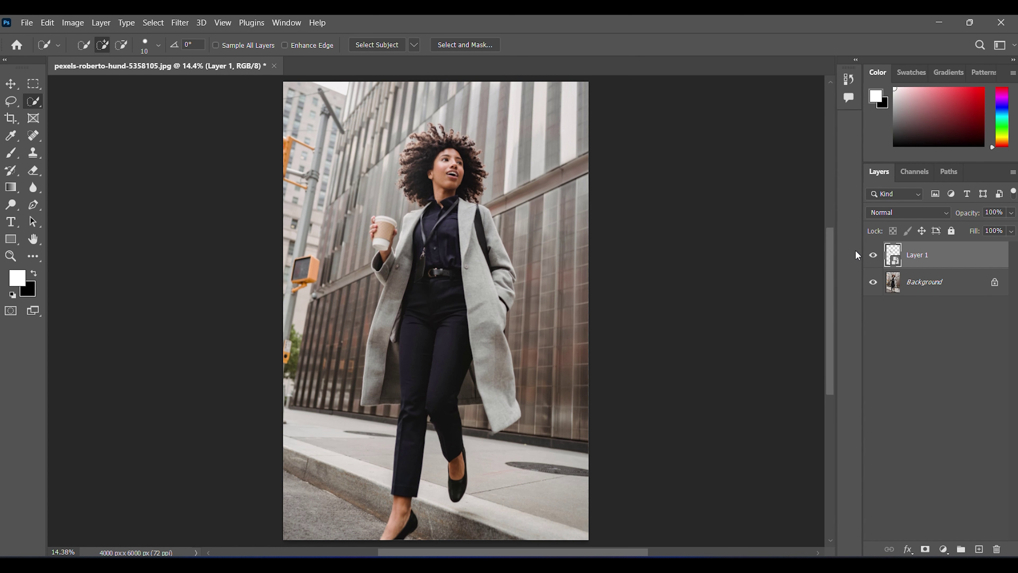
Apply a 5 px Gaussian Blur to Layer 1 and set its blend mode to Linear Dodge (Add).
click(186, 23)
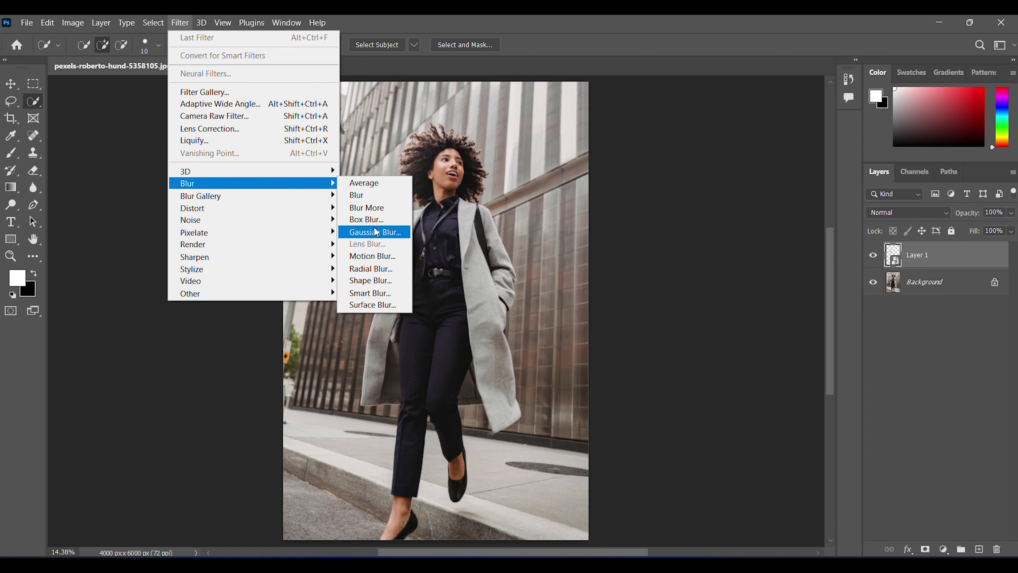
click(376, 232)
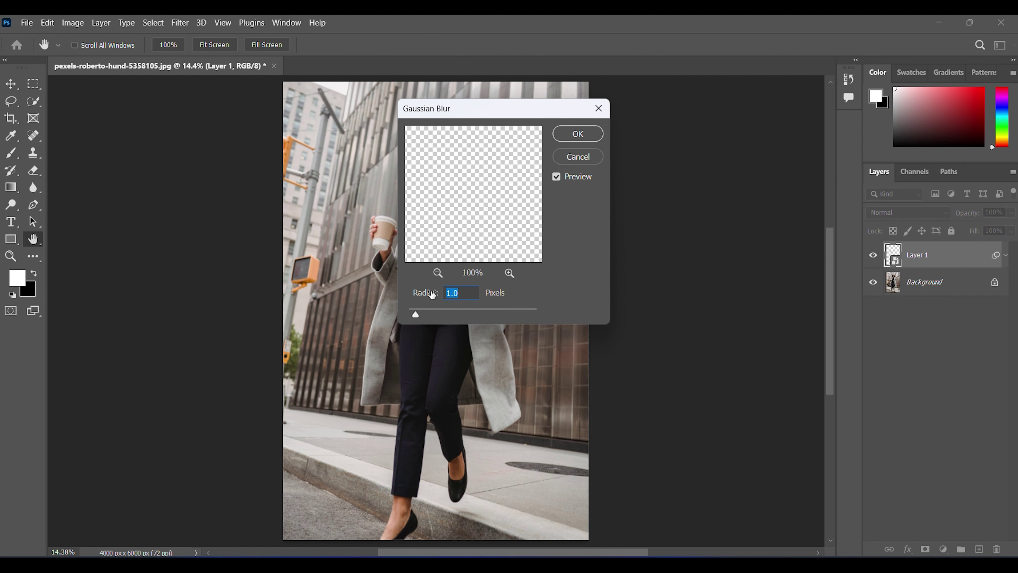
text(5)
click(575, 133)
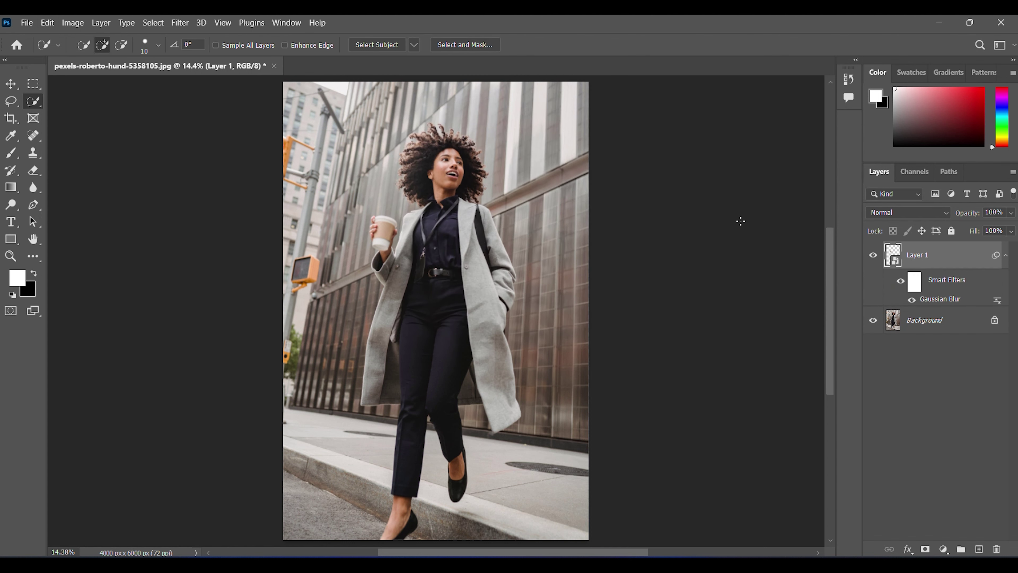
click(947, 215)
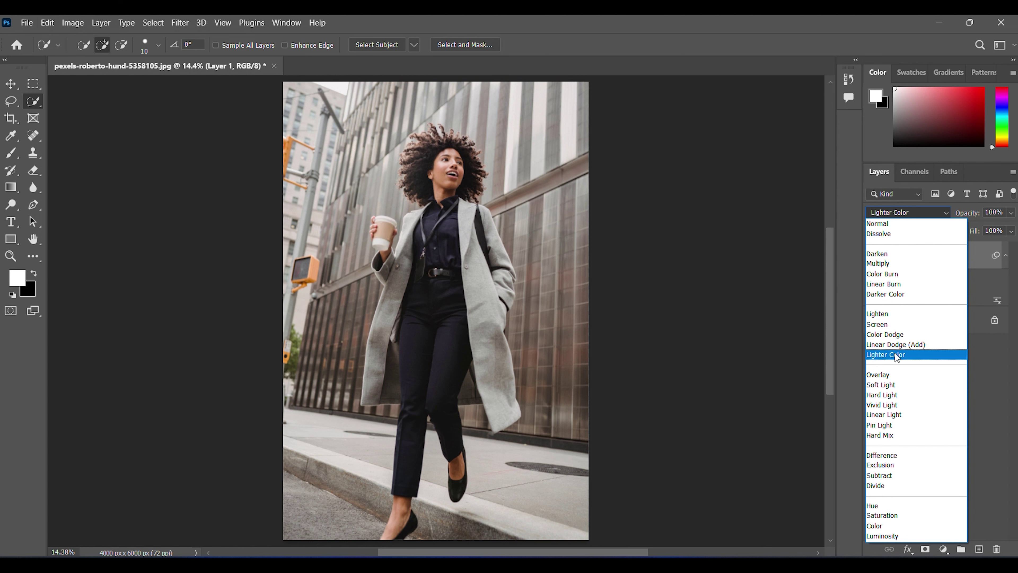
click(894, 344)
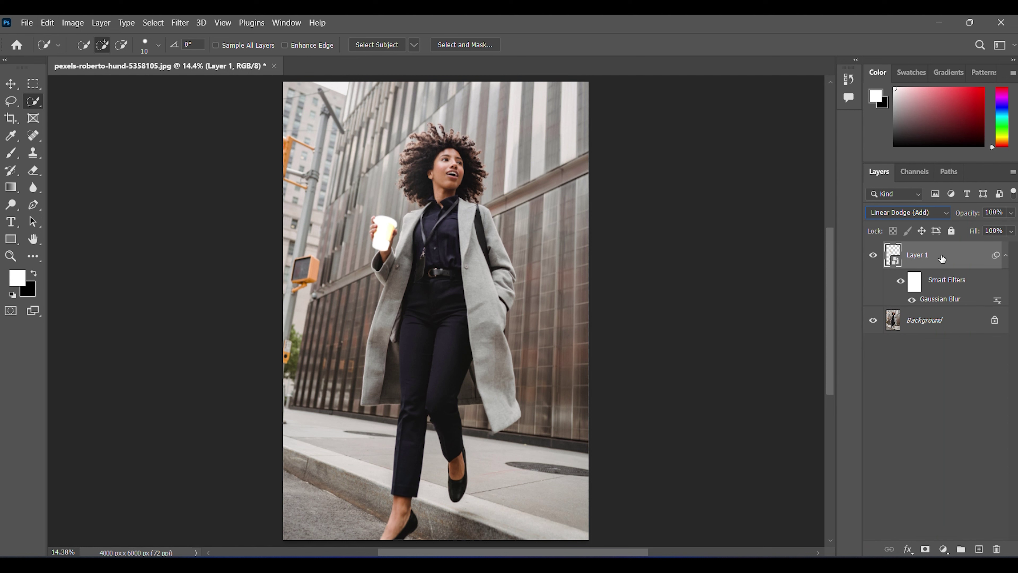
Duplicate the glowing cup layer and change the copy's Gaussian Blur radius to 100 px.
key(ctrl+j)
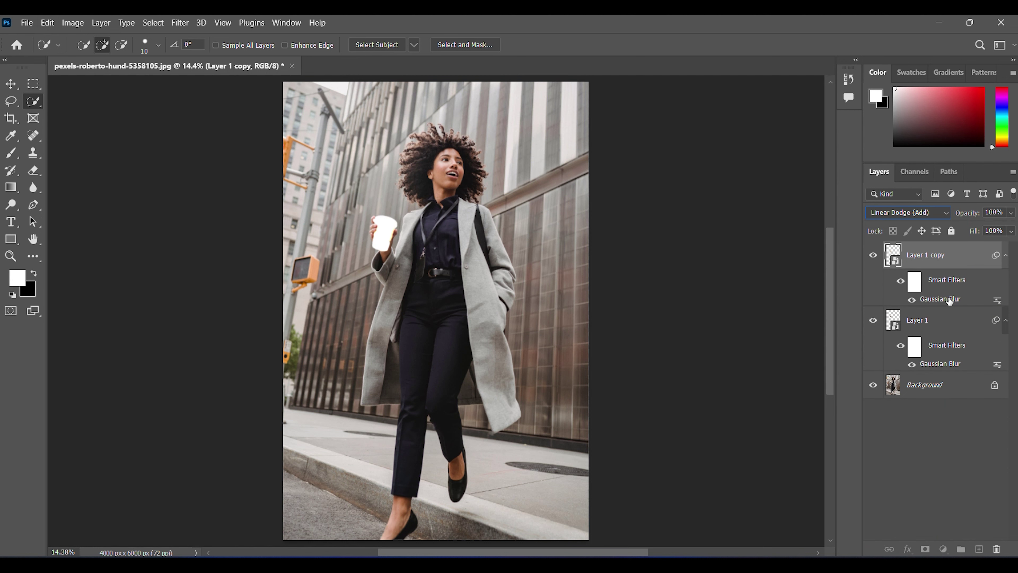
double_click(940, 299)
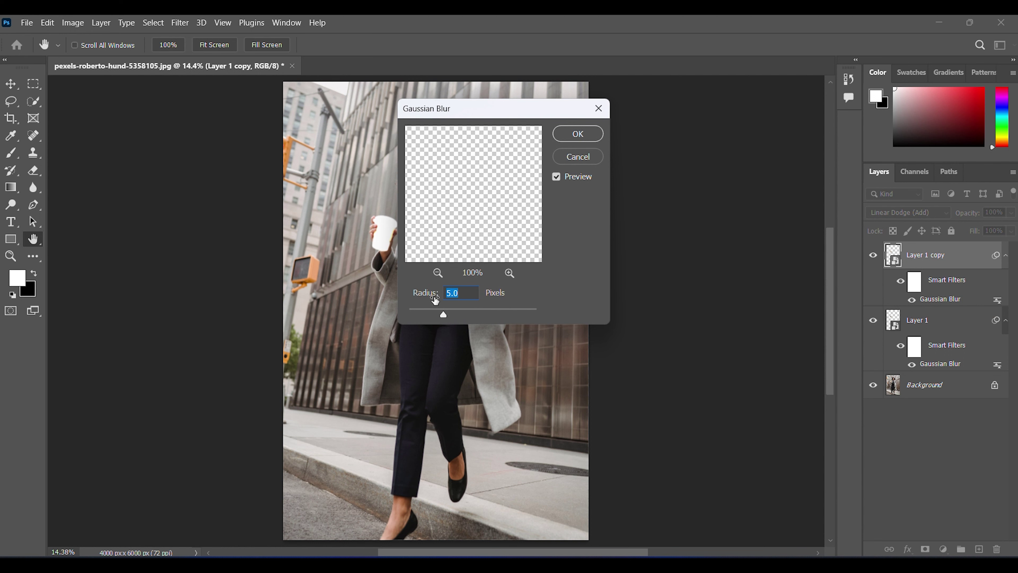
text(100)
click(579, 135)
key(w)
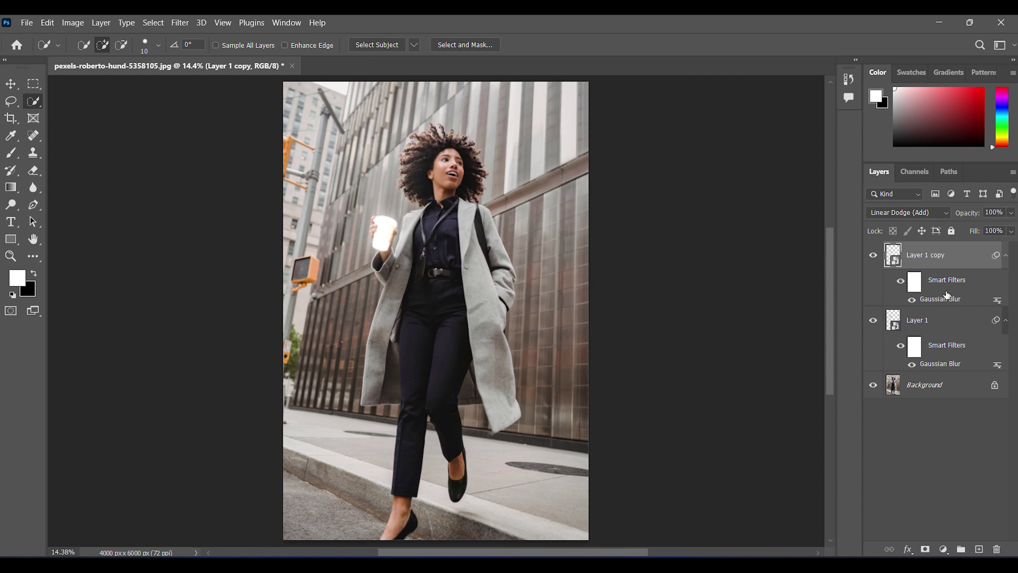
Make another copy blurred at 250 px, then select all three cup layers.
key(ctrl+j)
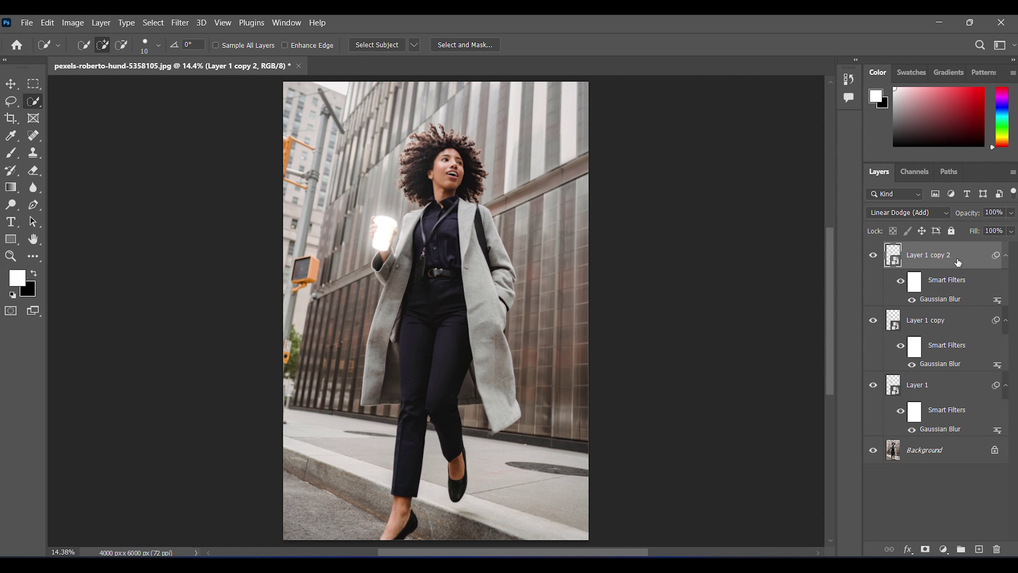
double_click(951, 299)
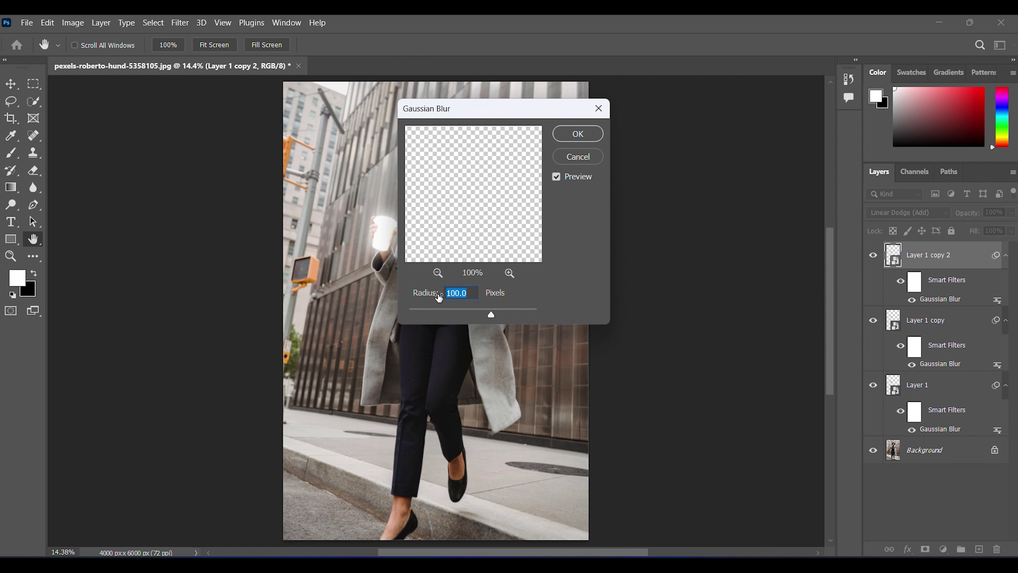
text(250)
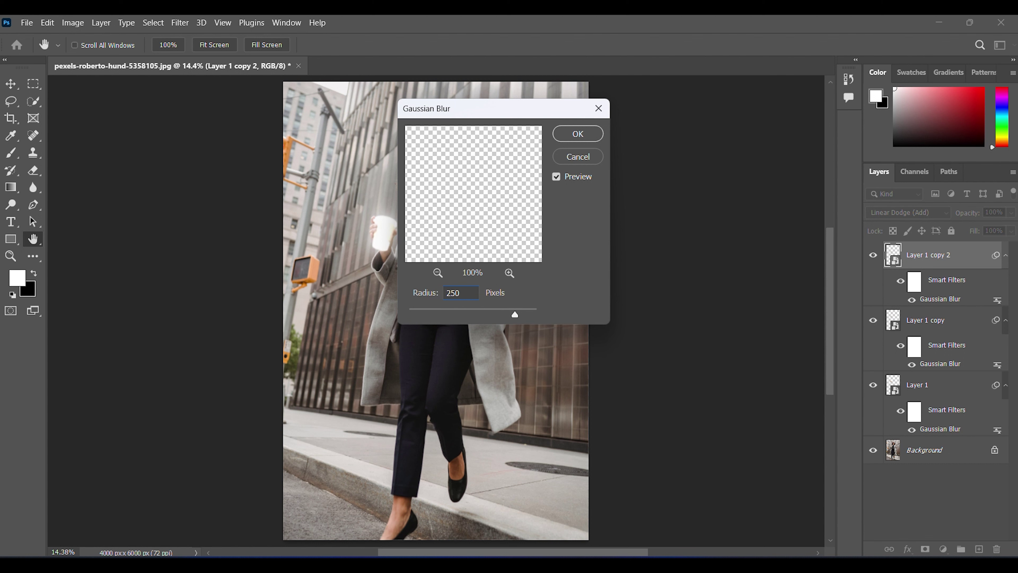
click(578, 136)
key(w)
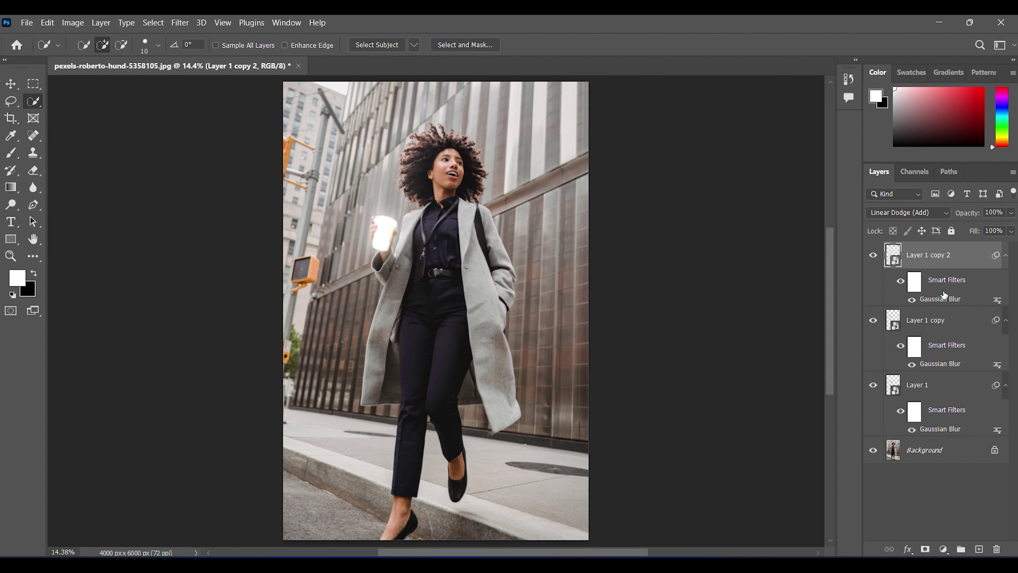
shift+click(944, 390)
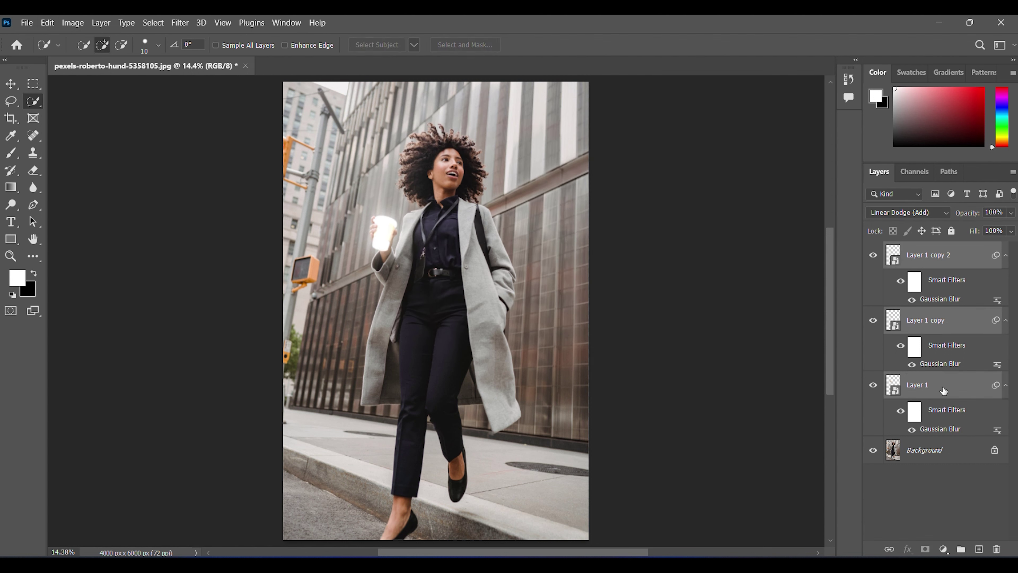
Group the three cup layers into Group 1 and add a Color Lookup layer beneath it.
key(ctrl+g)
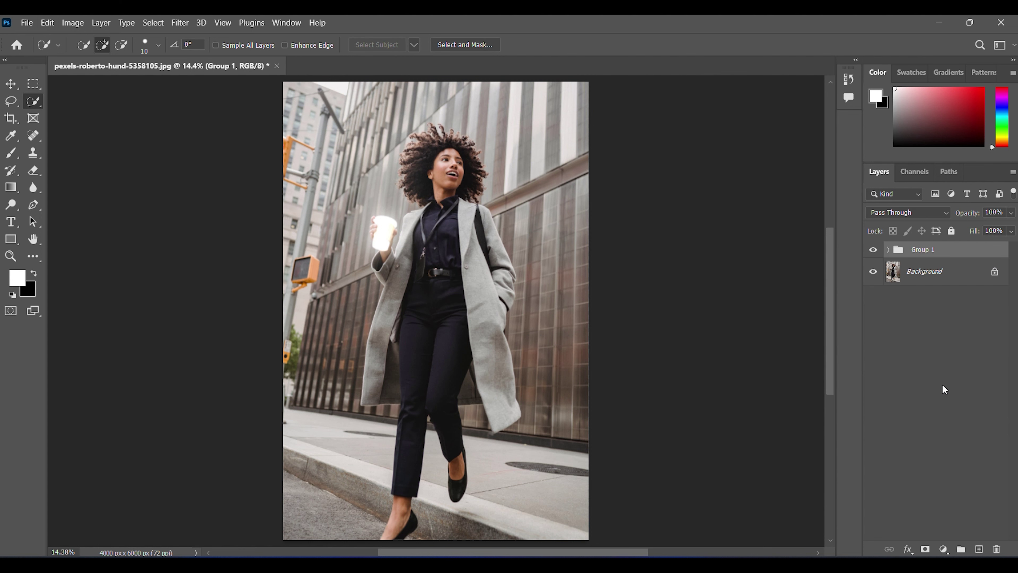
click(943, 550)
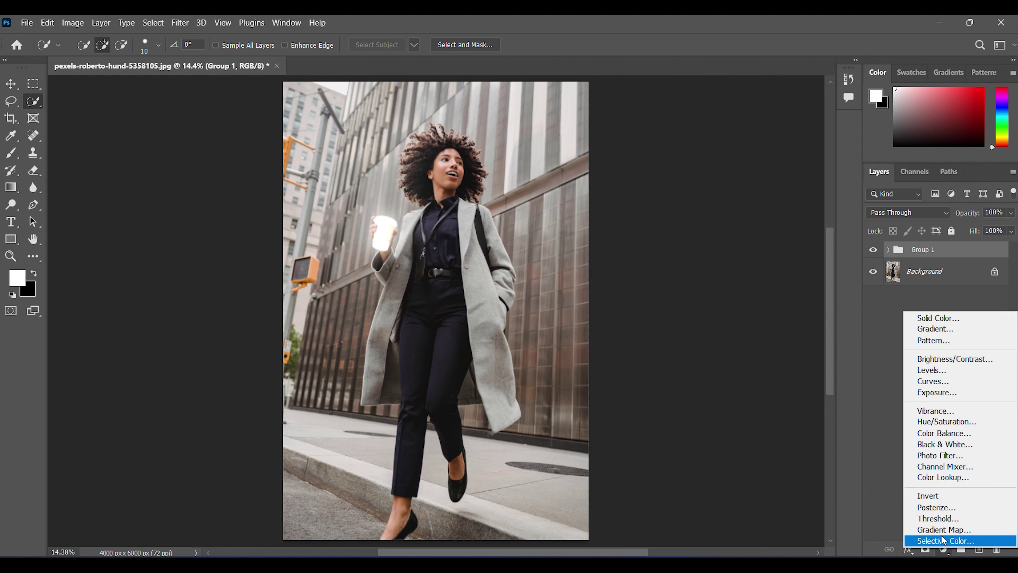
click(946, 480)
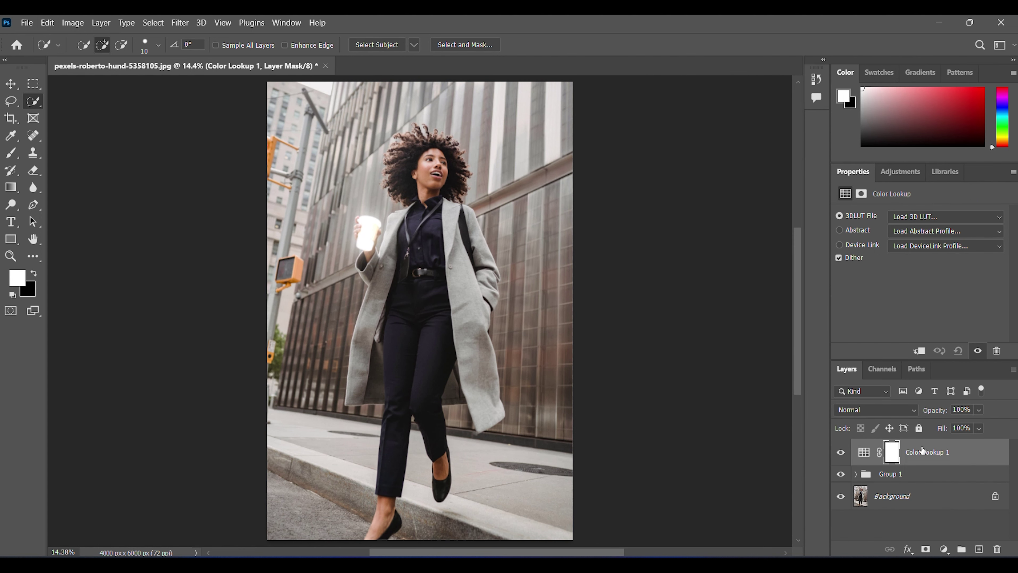
drag(922, 450, 920, 480)
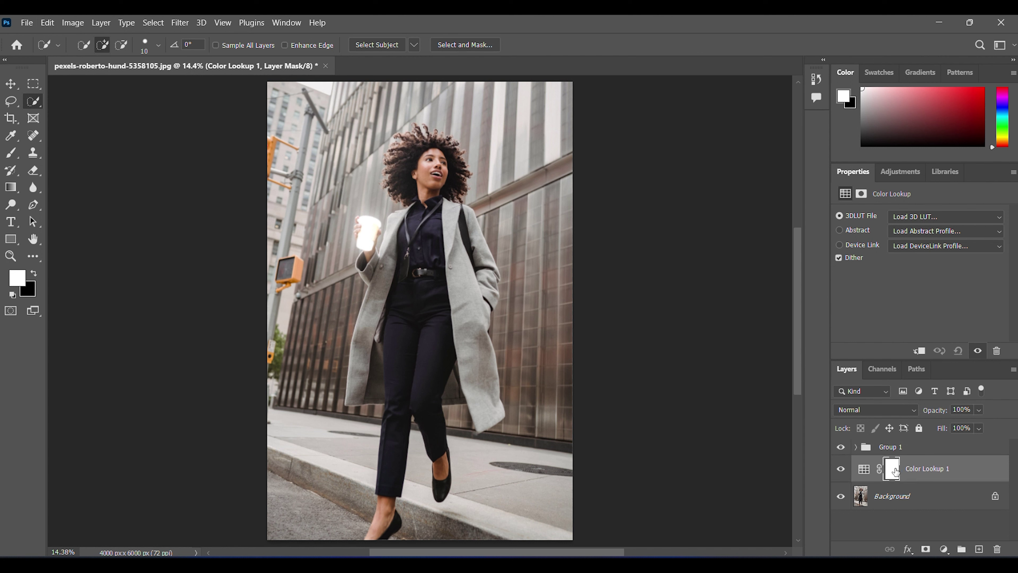
Load NightFromDay.CUBE as the Color Lookup's 3DLUT file.
click(817, 83)
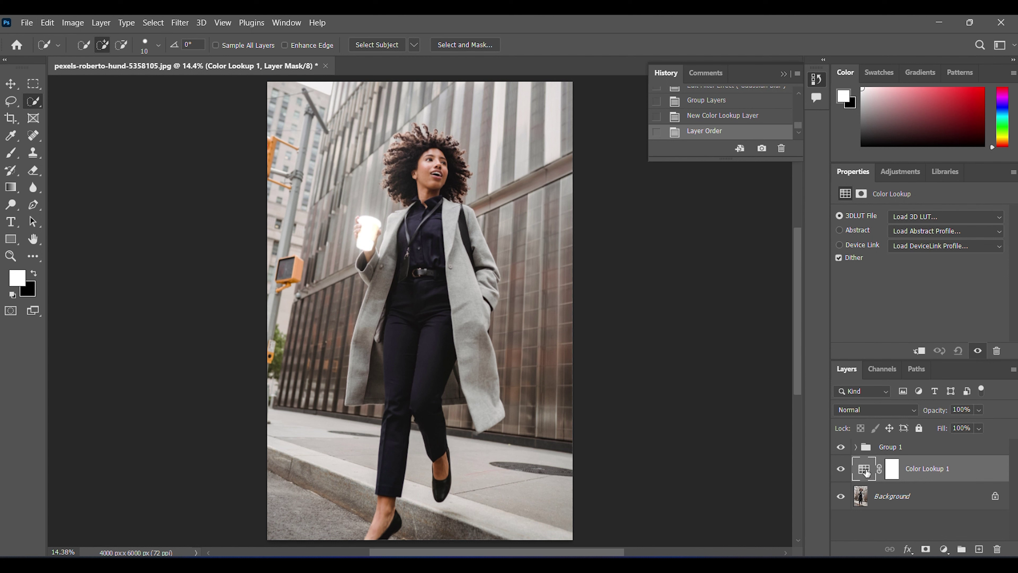
click(865, 471)
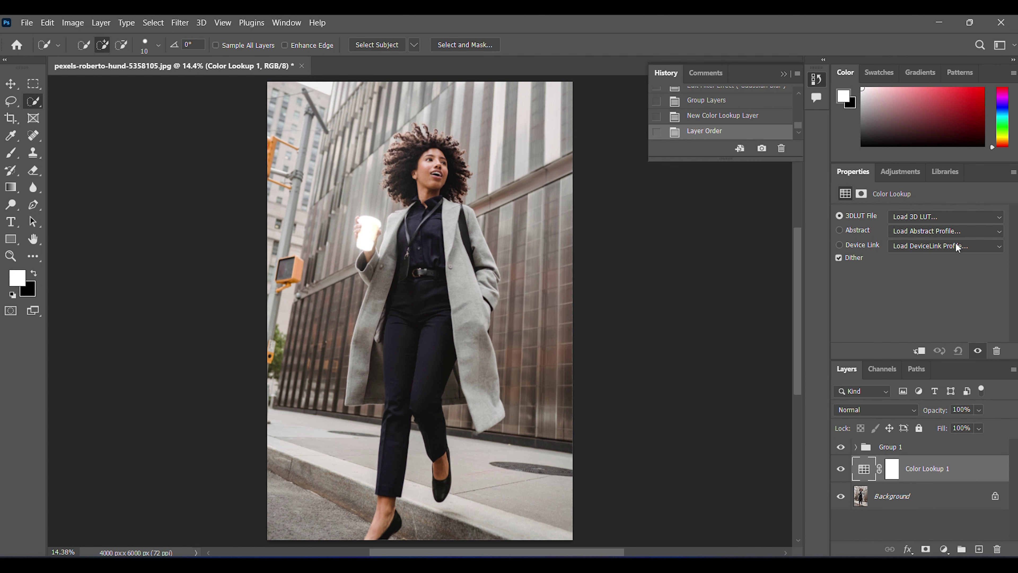
click(971, 217)
click(900, 338)
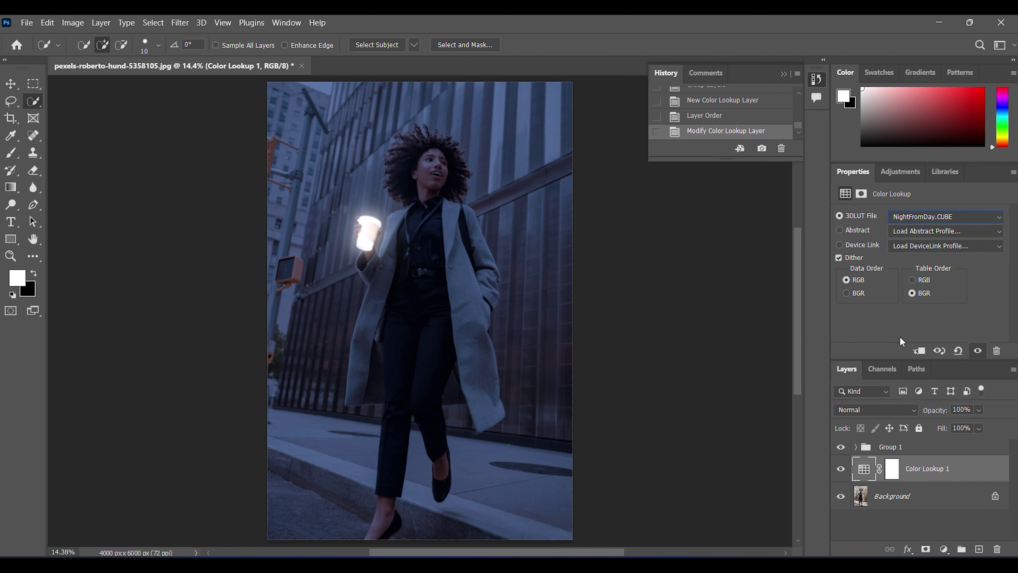
Add a Brightness/Contrast adjustment layer with Contrast raised to 72.
click(944, 549)
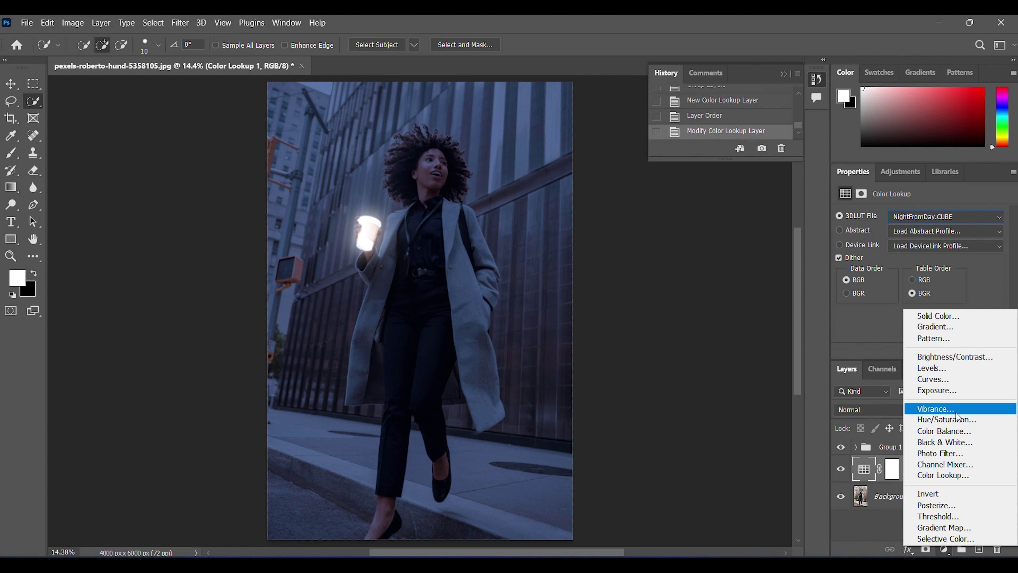
click(957, 356)
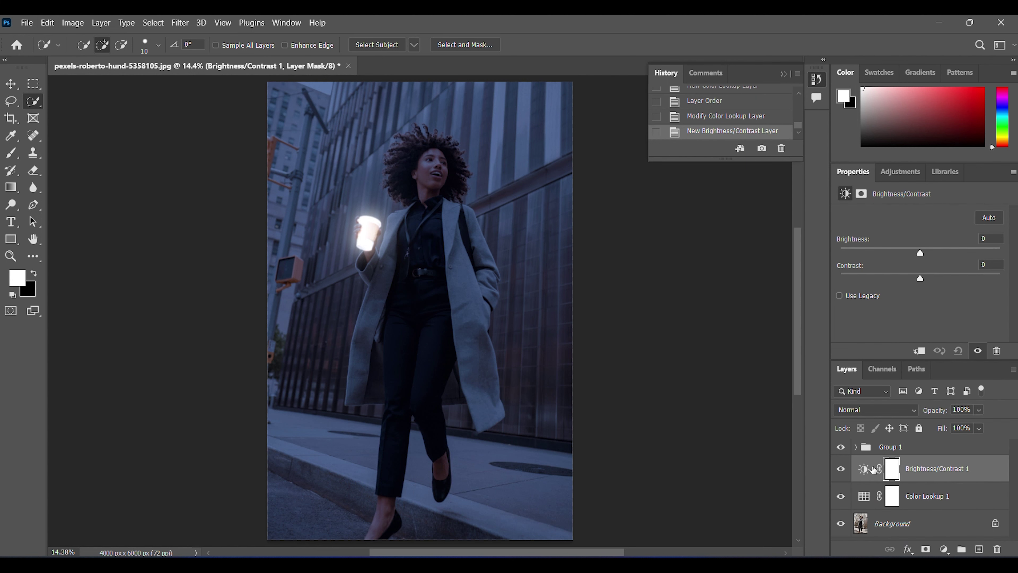
click(866, 470)
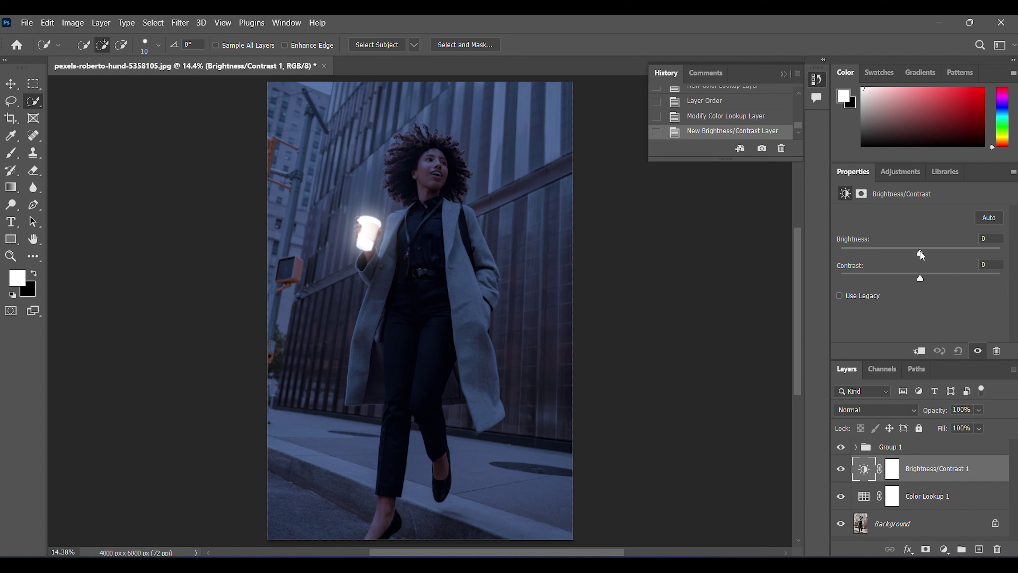
drag(922, 278, 1011, 281)
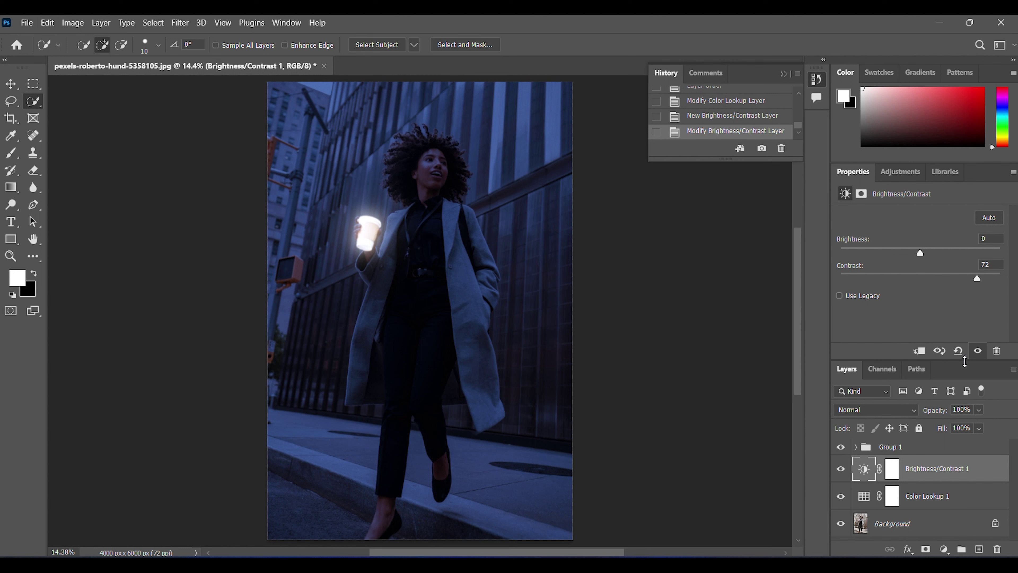
click(893, 501)
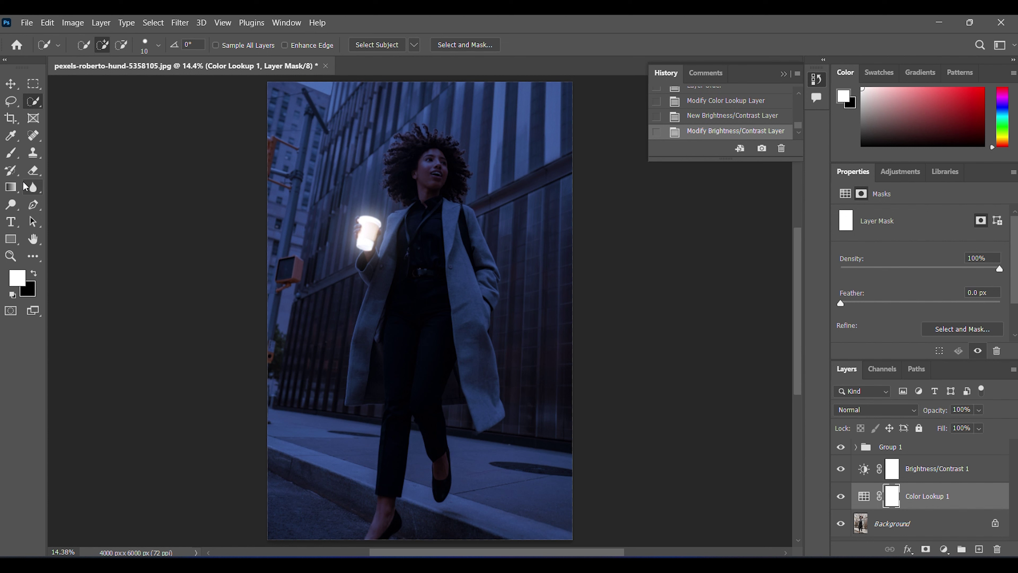
Set up a 20 px Soft Round brush from General Brushes with lowered flow.
click(11, 153)
click(58, 45)
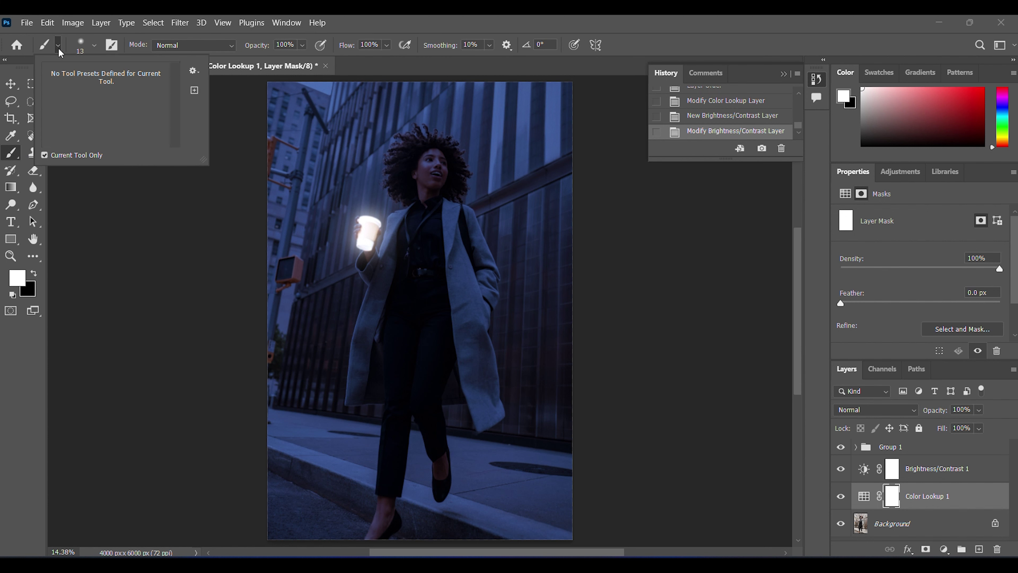
click(94, 46)
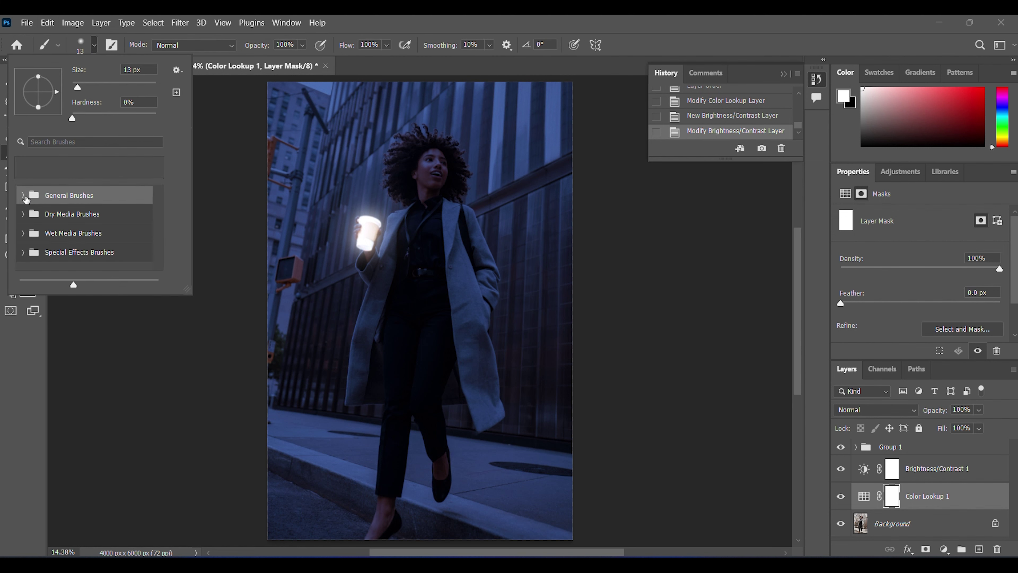
click(24, 195)
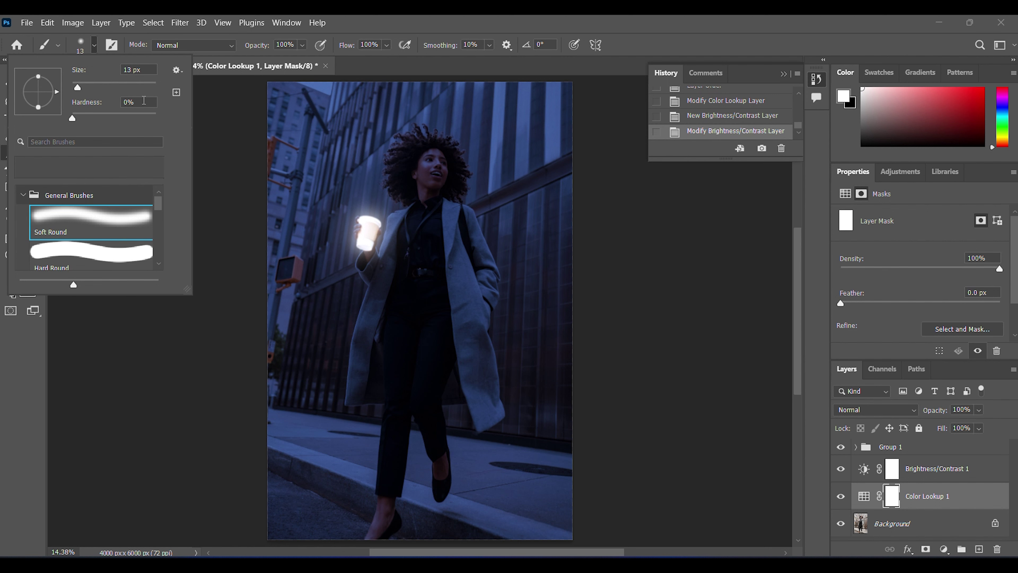
click(272, 264)
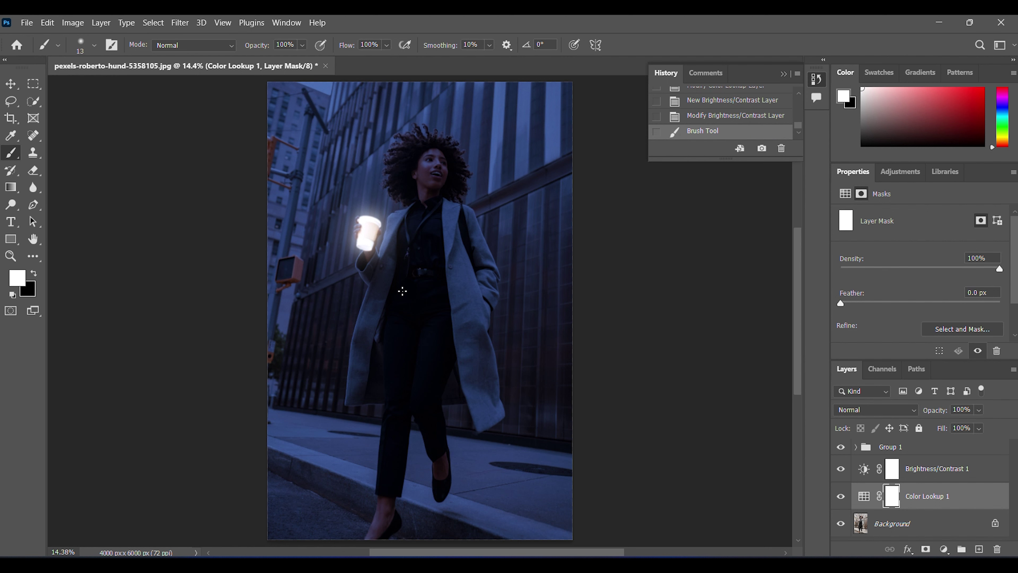
key(bracketright)
click(388, 45)
click(401, 61)
drag(351, 46, 292, 47)
Paint black on the Color Lookup mask along the coat edge beside the cup, using a 125 px brush.
scroll(415, 250, up, 2)
scroll(381, 253, up, 3)
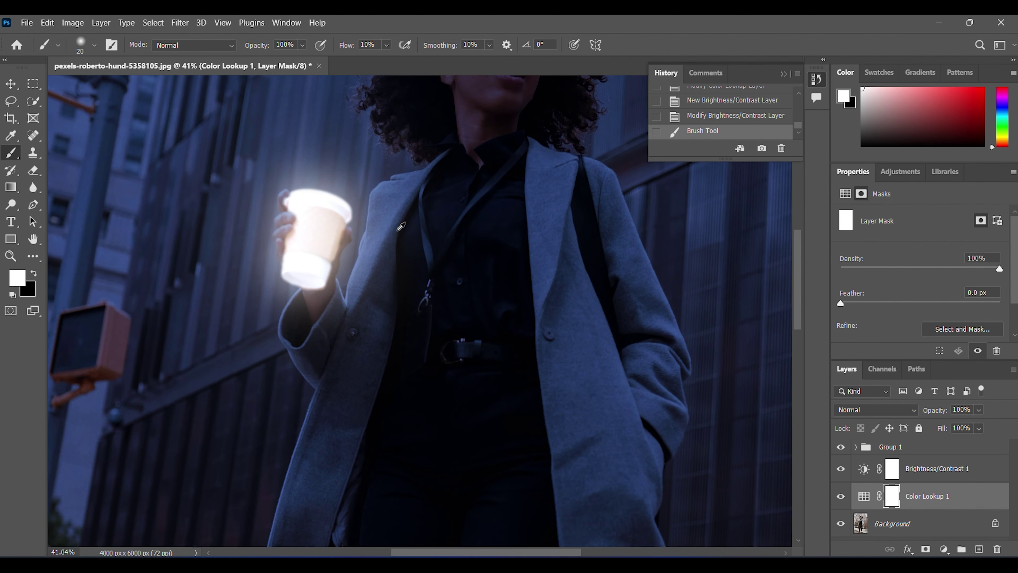
scroll(348, 258, up, 2)
scroll(344, 288, up, 2)
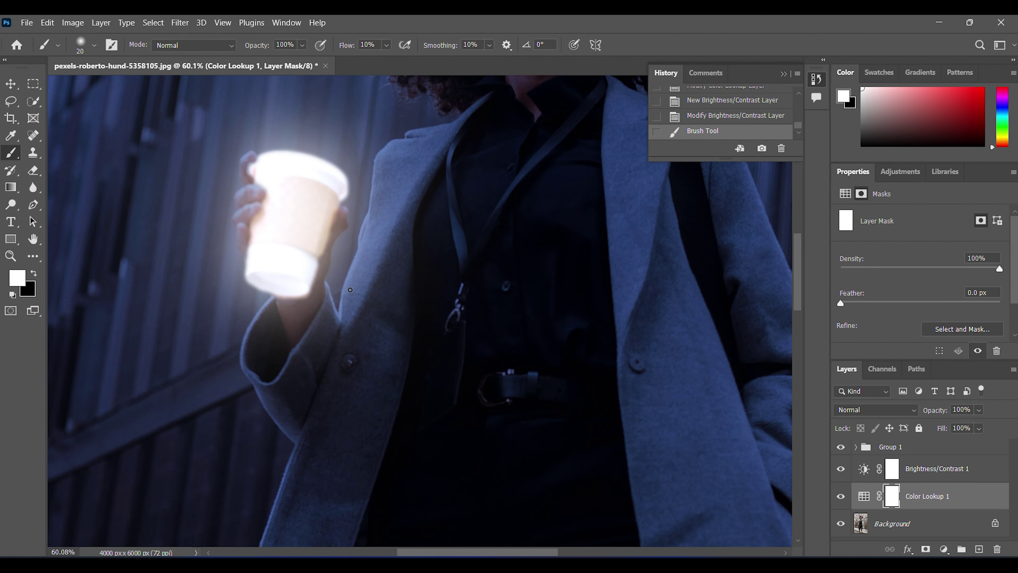
drag(343, 313, 378, 248)
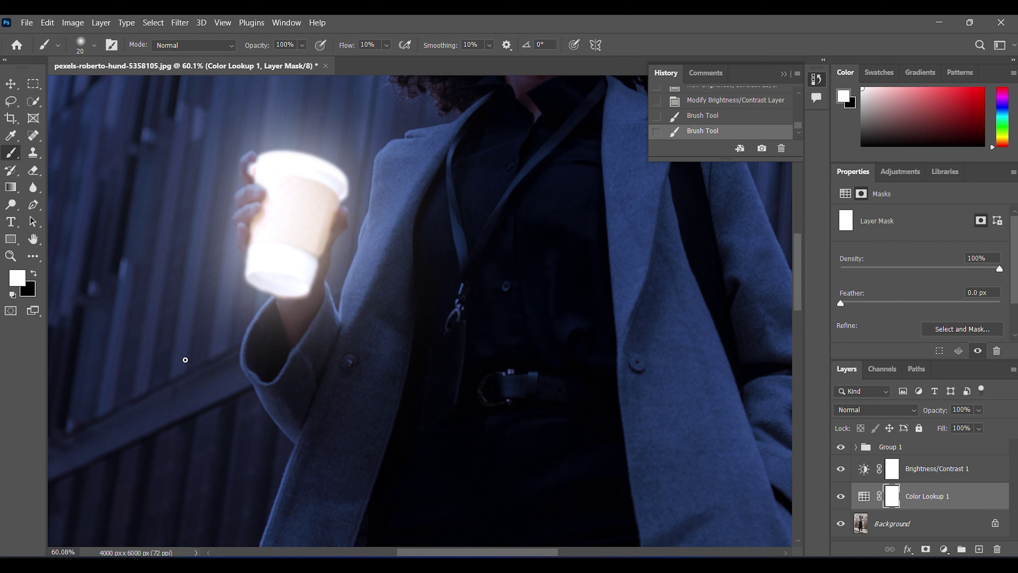
click(37, 273)
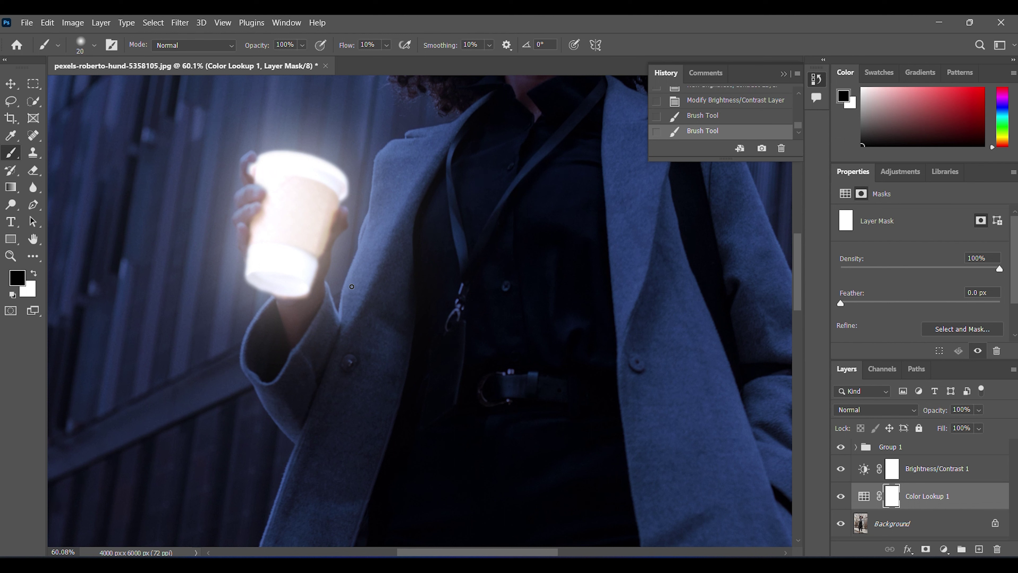
mouse_move(352, 286)
mouse_down()
mouse_move(360, 253)
mouse_move(353, 295)
mouse_up()
key(ctrl+z)
key(ctrl+z)
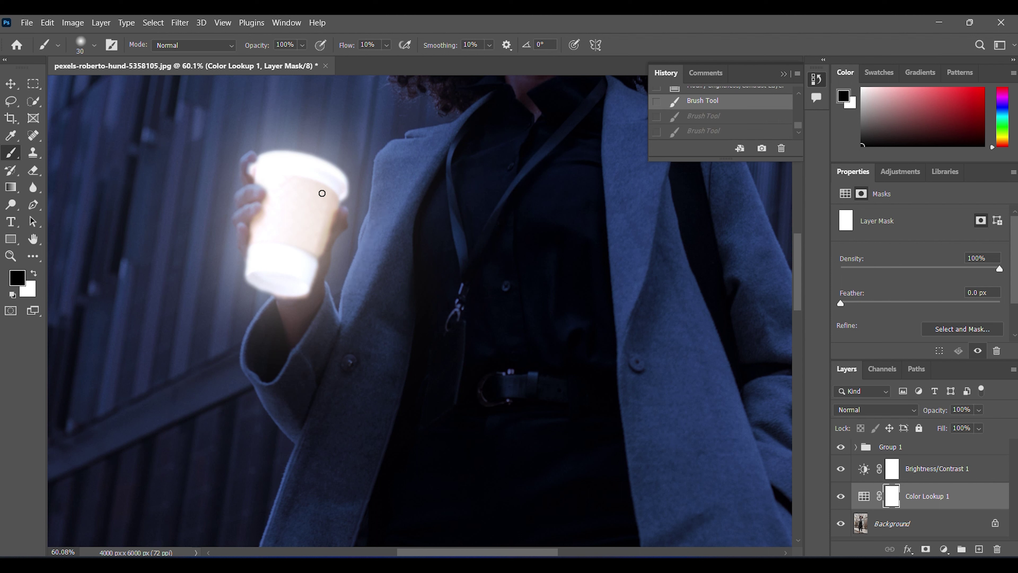
key(bracketright)
key(bracketright)
key(bracketright)
key(bracketleft)
key(bracketleft)
key(ctrl+shift+z)
key(ctrl+shift+z)
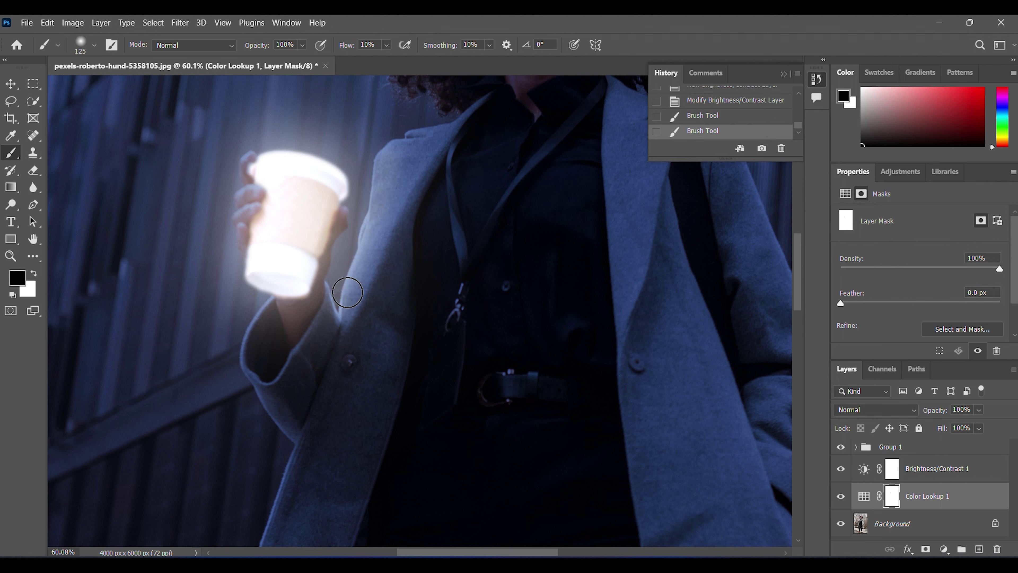
mouse_move(340, 296)
mouse_down()
mouse_move(446, 133)
mouse_move(315, 314)
mouse_move(248, 168)
mouse_move(245, 225)
mouse_move(255, 211)
mouse_move(268, 341)
mouse_move(278, 314)
mouse_move(257, 337)
mouse_move(275, 371)
mouse_move(268, 360)
mouse_move(299, 333)
mouse_move(250, 353)
mouse_up()
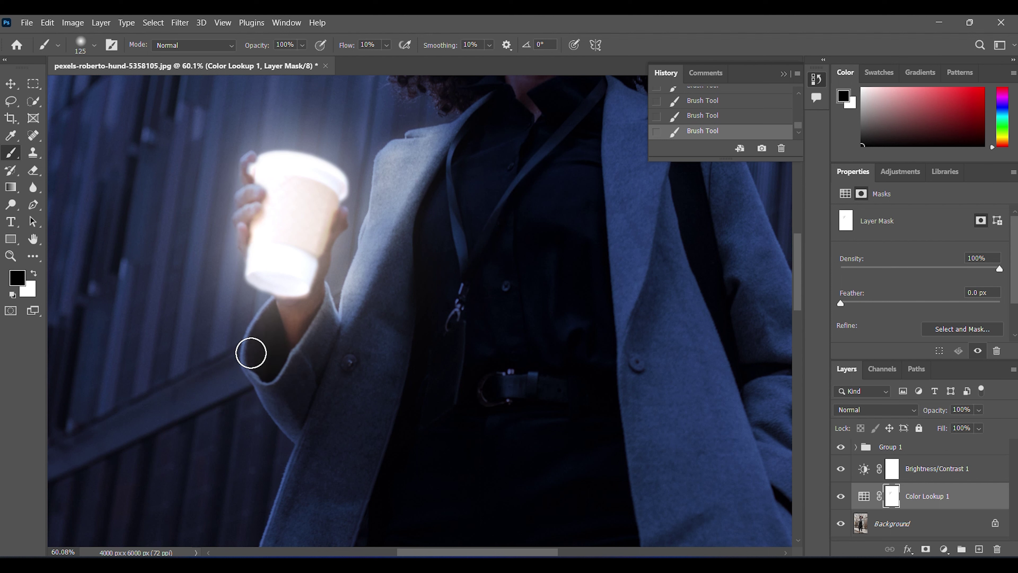
Paint the mask over the chest, strap, cheeks and ear so the cup's glow lights them.
mouse_move(516, 182)
mouse_down()
mouse_move(536, 164)
mouse_move(455, 141)
mouse_move(453, 224)
mouse_up()
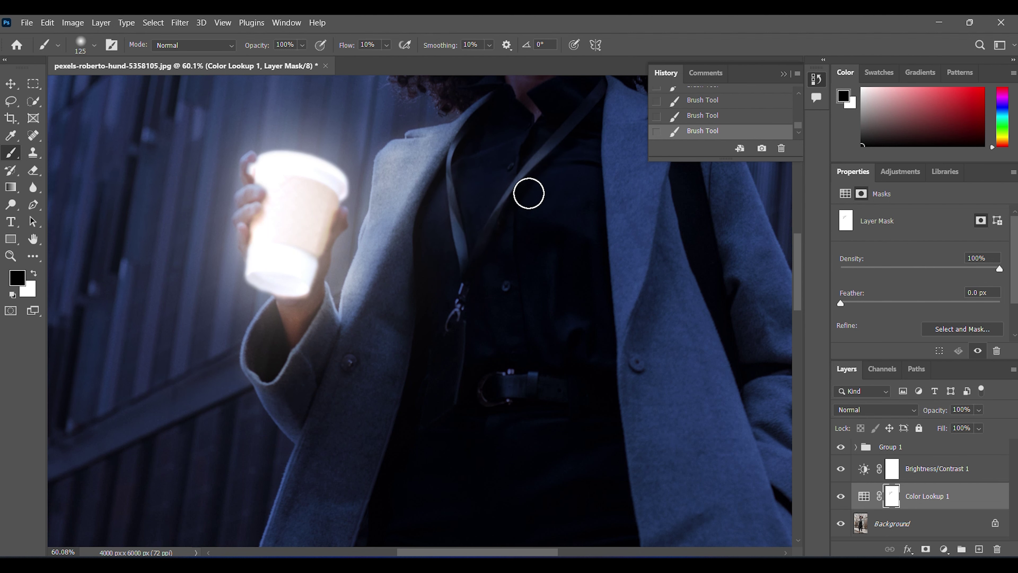
scroll(528, 191, up, 3)
scroll(525, 188, up, 3)
mouse_move(514, 180)
mouse_down()
mouse_move(530, 119)
mouse_move(553, 216)
mouse_move(546, 127)
mouse_move(557, 153)
mouse_move(521, 178)
mouse_move(511, 266)
mouse_move(537, 336)
mouse_up()
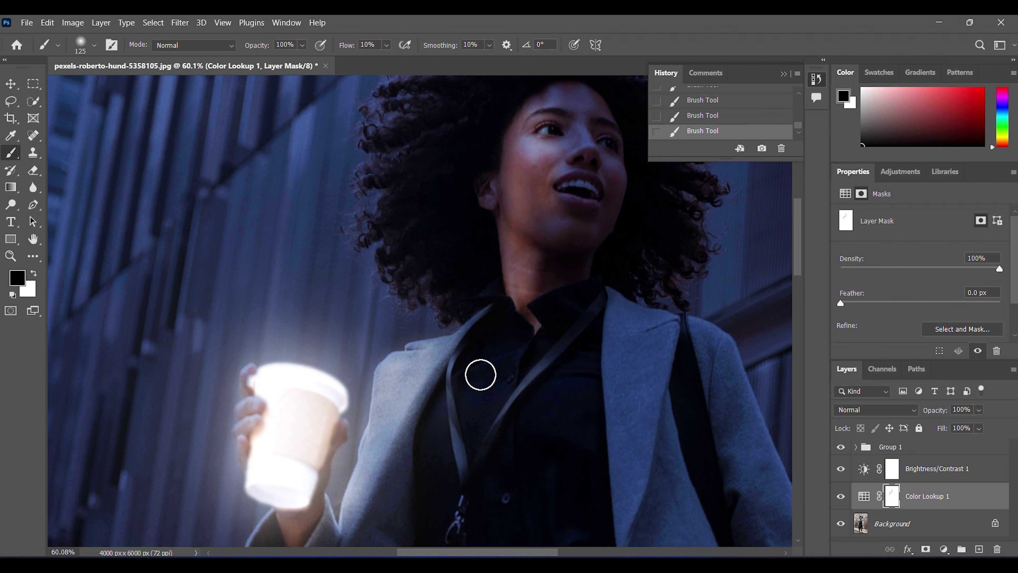
drag(496, 155, 475, 209)
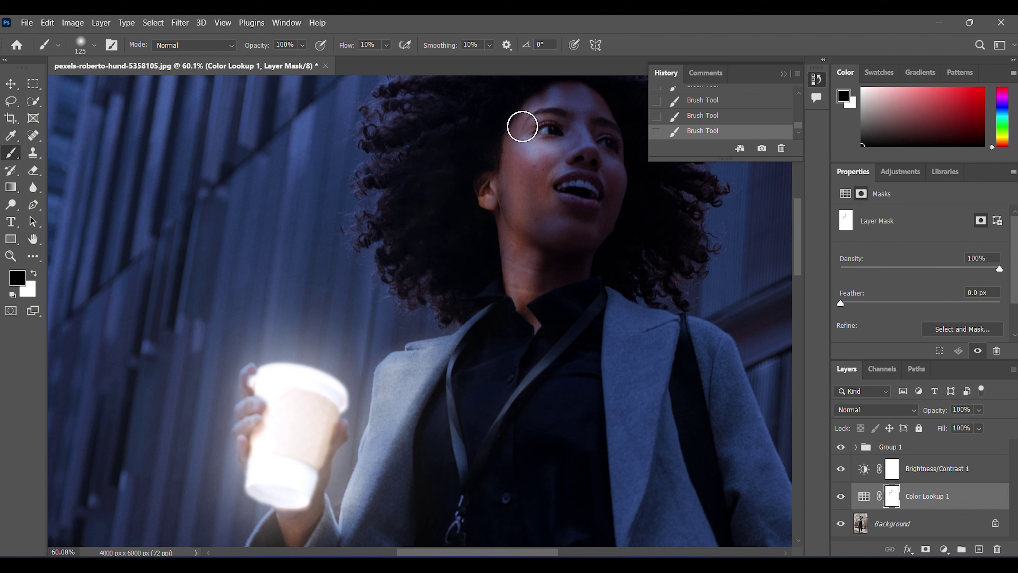
mouse_move(521, 116)
mouse_down()
mouse_move(536, 166)
mouse_move(502, 298)
mouse_up()
scroll(475, 223, down, 3)
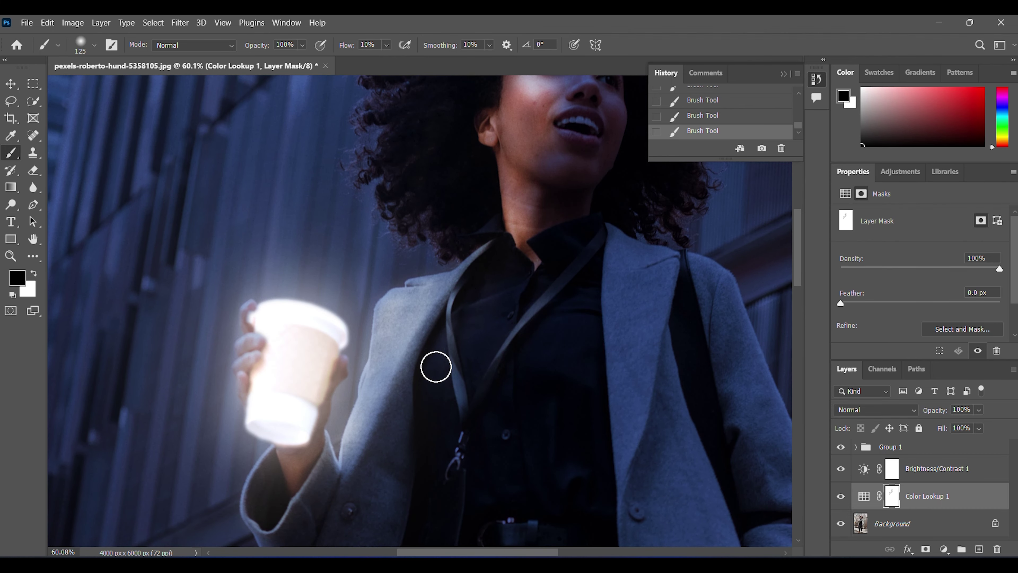
scroll(447, 405, down, 3)
scroll(482, 241, down, 5)
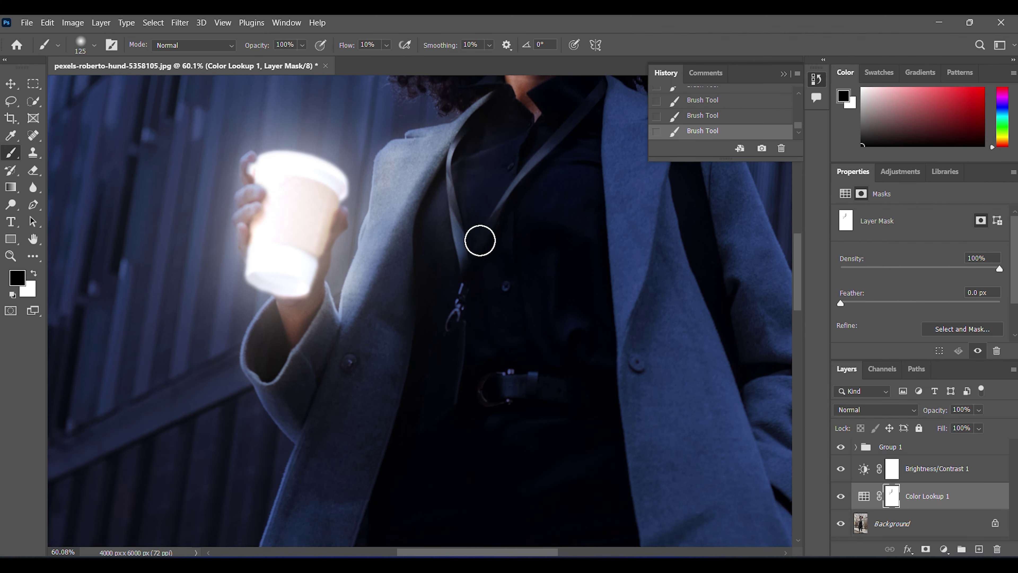
drag(398, 166, 355, 289)
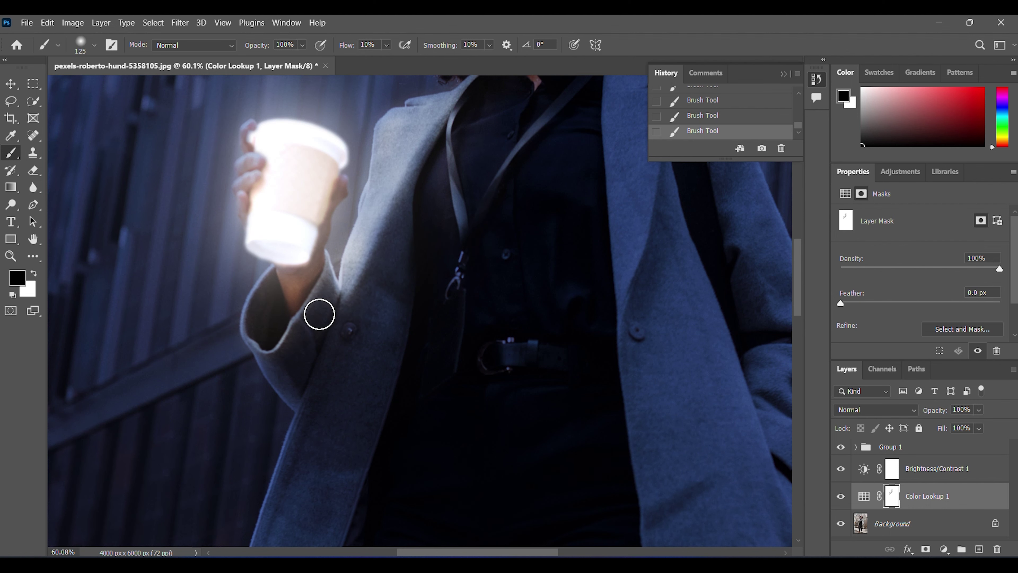
scroll(455, 261, down, 3)
scroll(455, 257, up, 7)
scroll(455, 254, up, 8)
Paint black on the Color Lookup mask along the coat lapel's edge.
scroll(454, 243, up, 2)
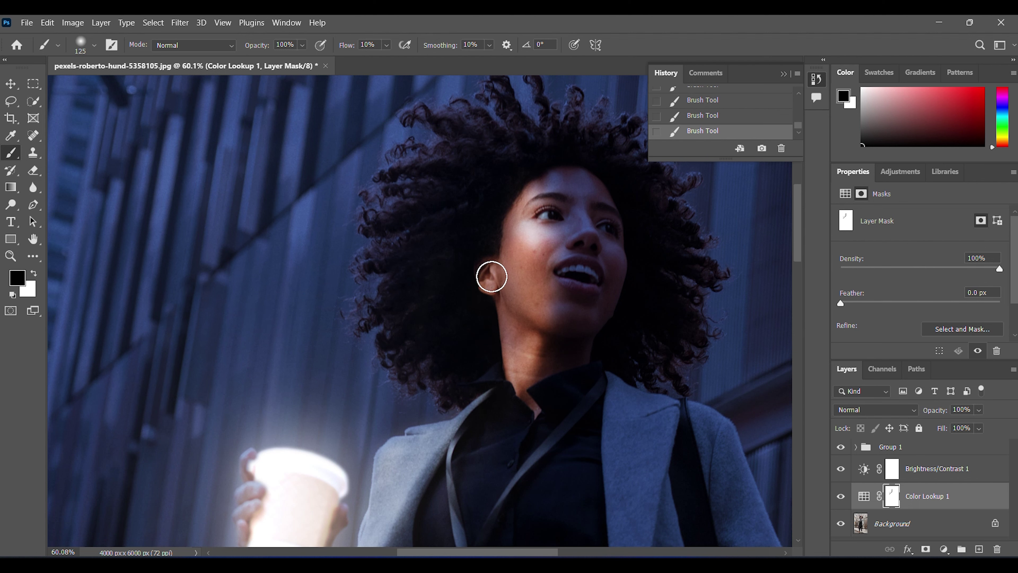
scroll(541, 272, down, 3)
scroll(569, 313, up, 4)
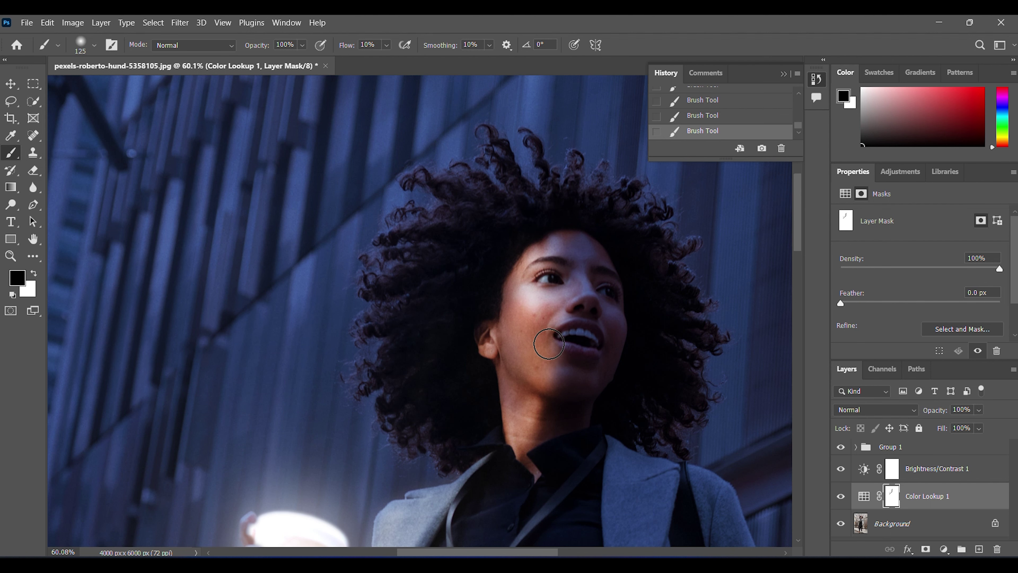
scroll(517, 373, down, 2)
scroll(512, 361, down, 2)
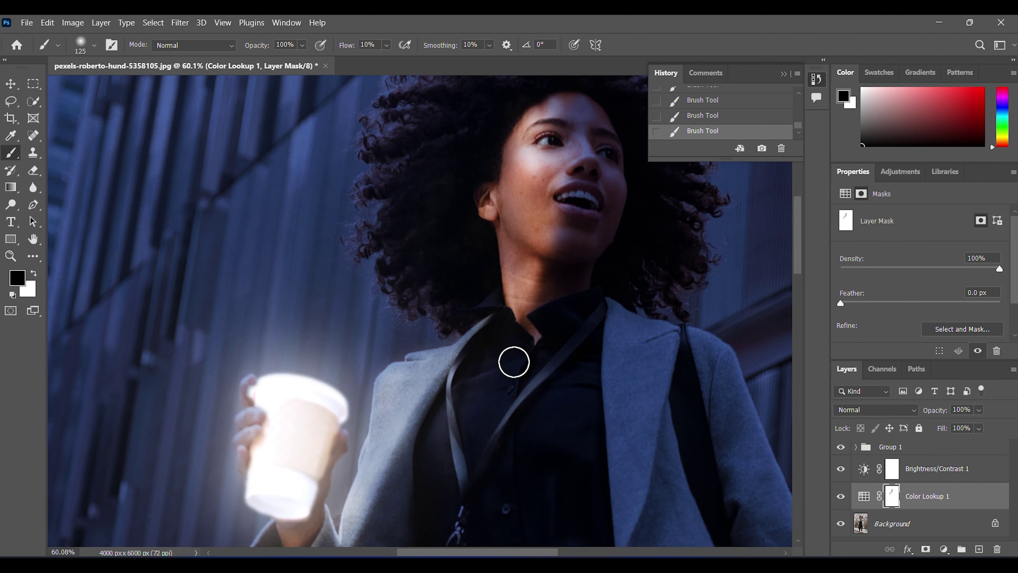
scroll(511, 361, down, 2)
scroll(514, 362, down, 2)
scroll(514, 361, down, 1)
scroll(517, 363, down, 3)
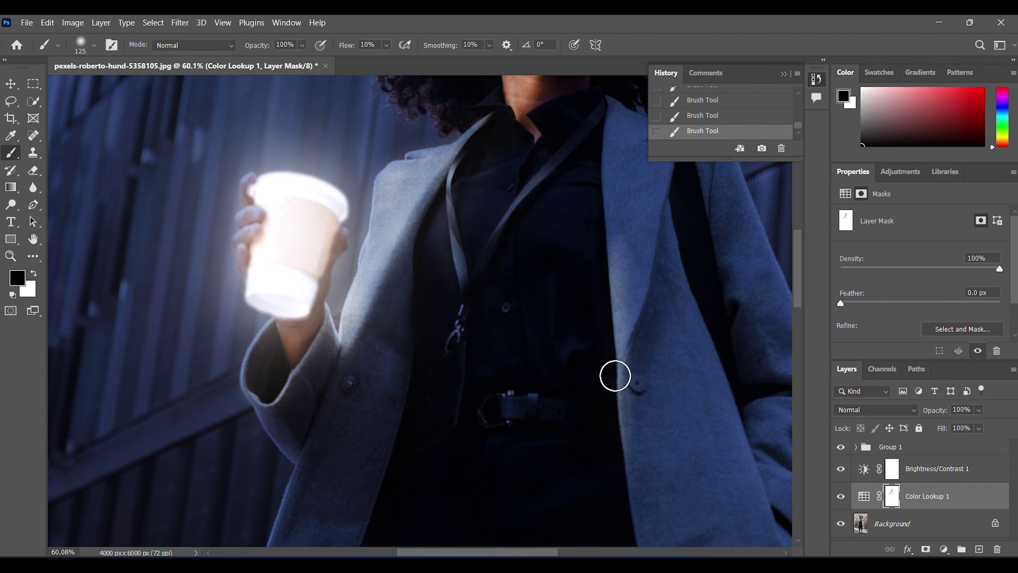
scroll(671, 300, up, 2)
scroll(658, 265, up, 2)
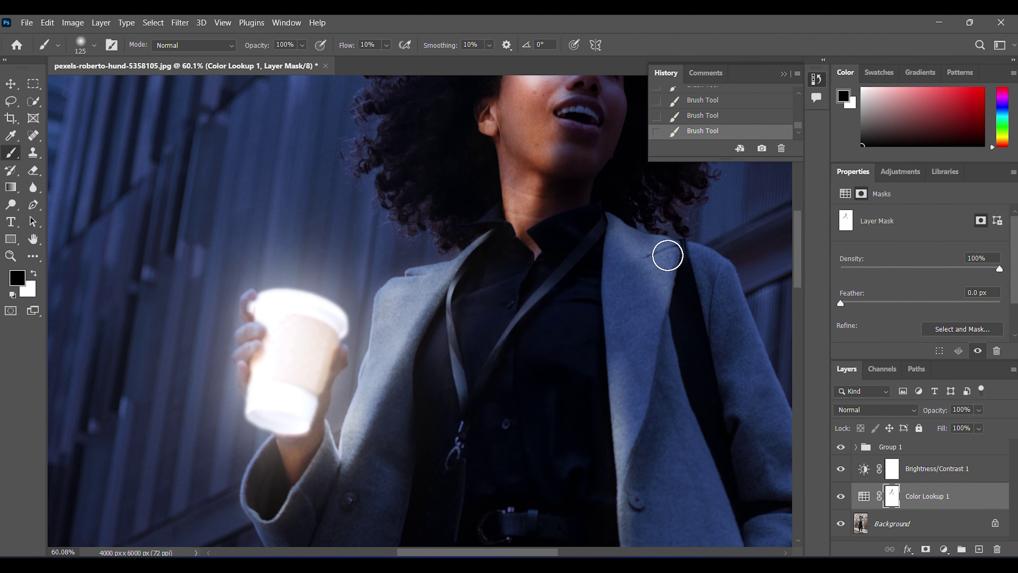
drag(604, 277, 616, 447)
Paint over the belt buckle to restore its warm golden tone.
scroll(668, 401, down, 2)
scroll(669, 400, down, 1)
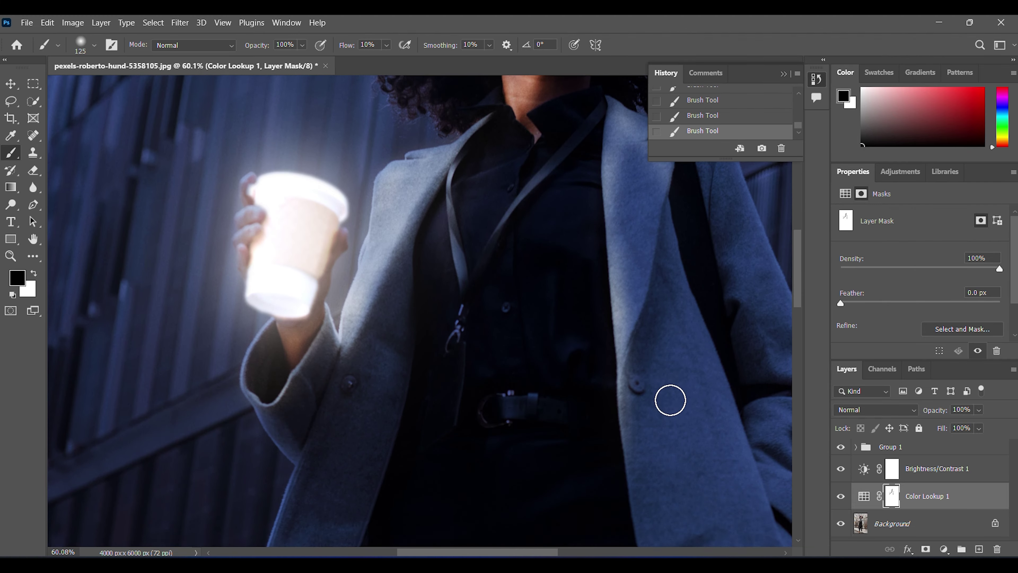
scroll(522, 353, down, 2)
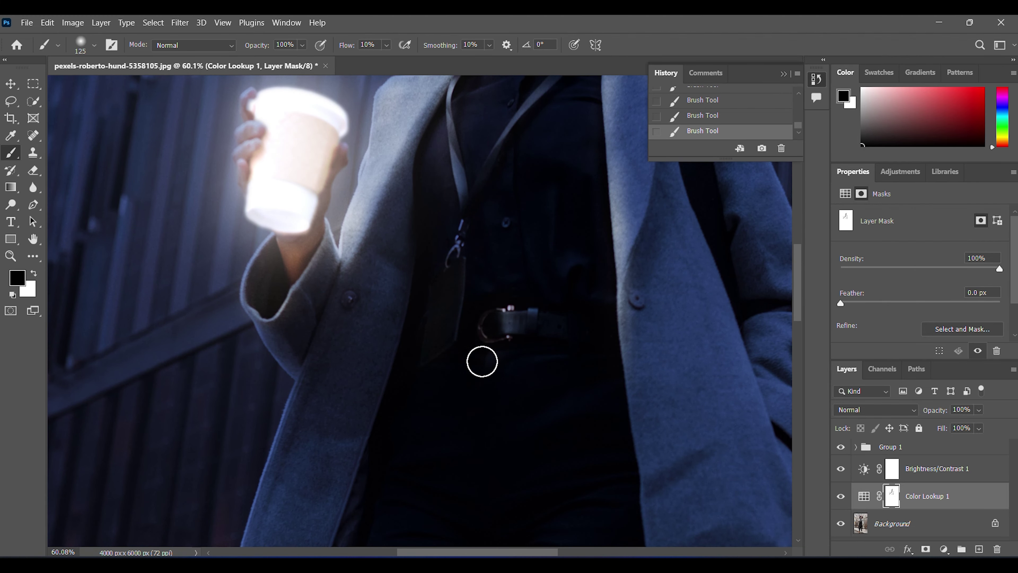
drag(482, 360, 496, 316)
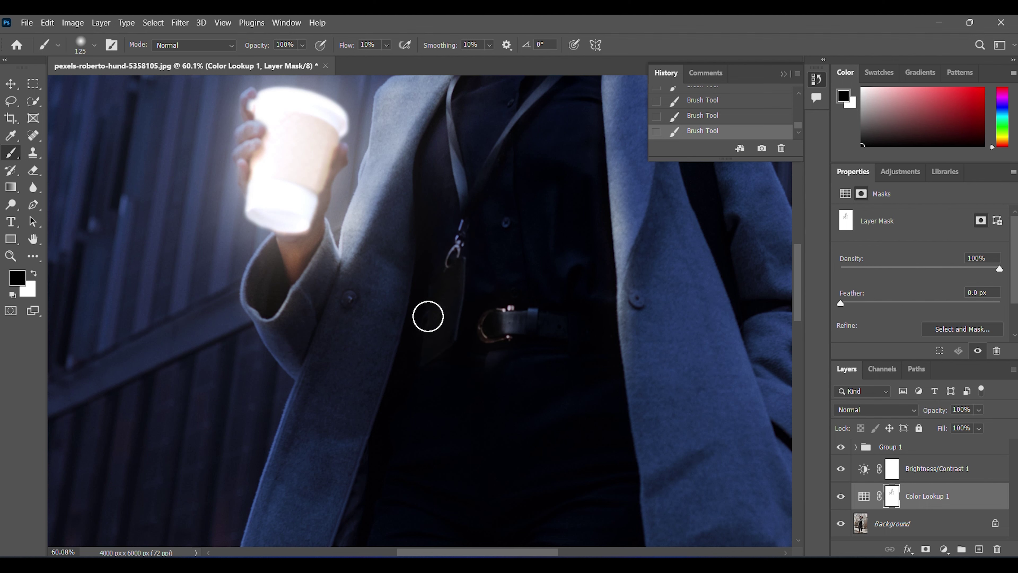
scroll(439, 327, down, 2)
scroll(383, 192, up, 3)
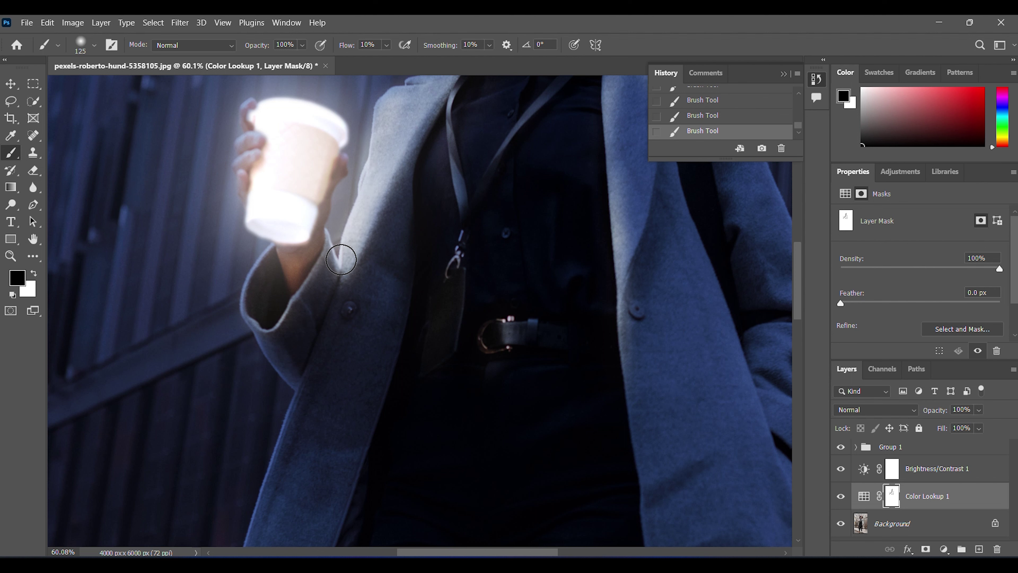
scroll(529, 330, down, 3)
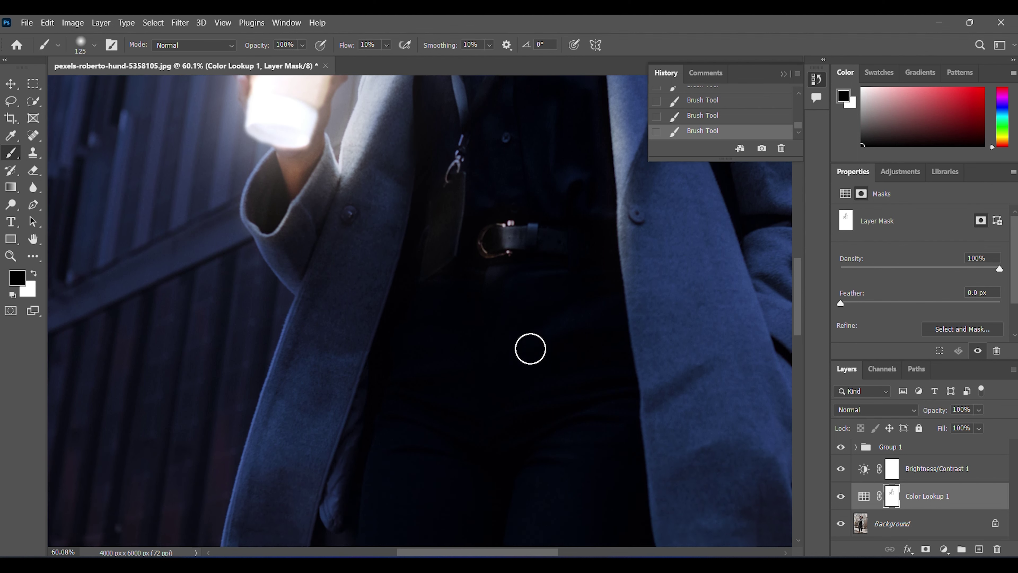
scroll(529, 348, down, 2)
scroll(530, 348, up, 3)
scroll(569, 277, up, 4)
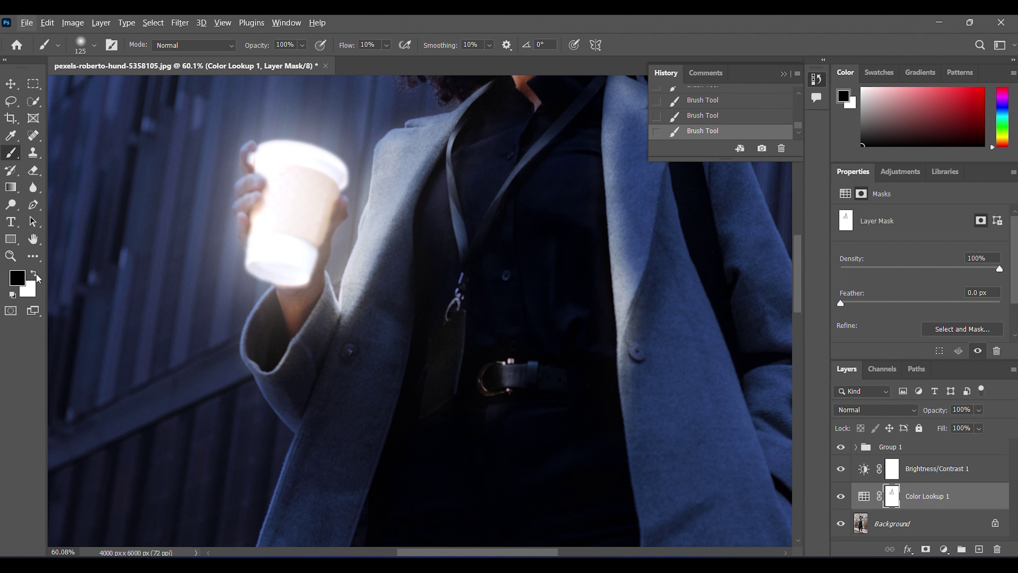
Repaint the grade in white near the coat button and return the brush to 125 px.
key(x)
drag(615, 326, 642, 337)
key(bracketleft)
key(bracketleft)
key(bracketleft)
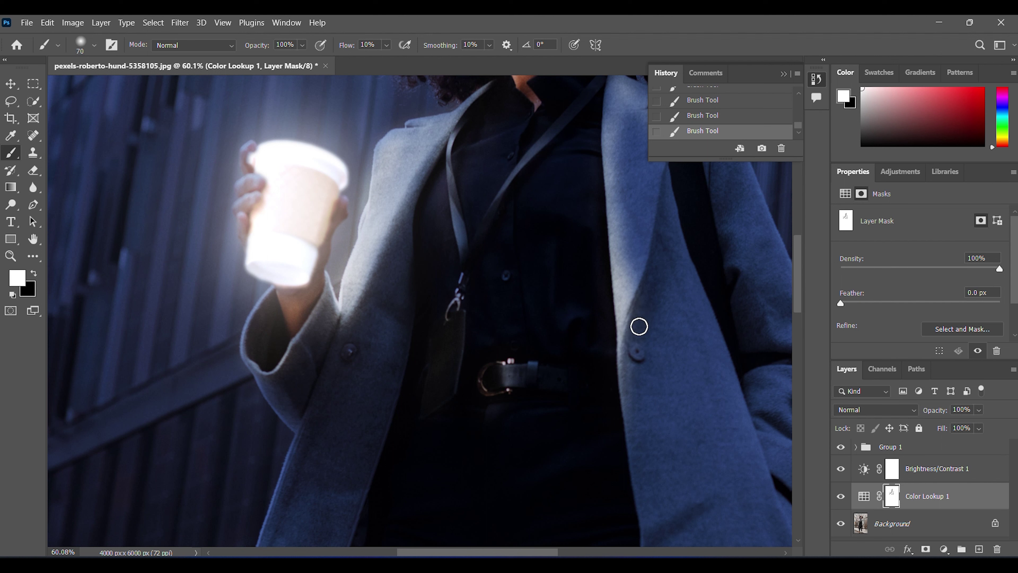
key(bracketright)
key(bracketright)
key(bracketright)
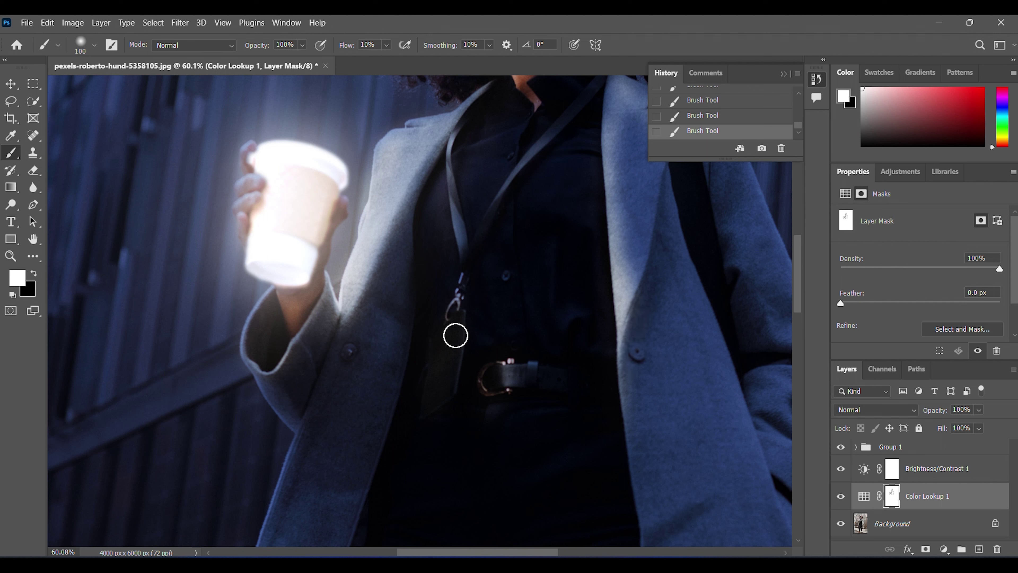
key(bracketright)
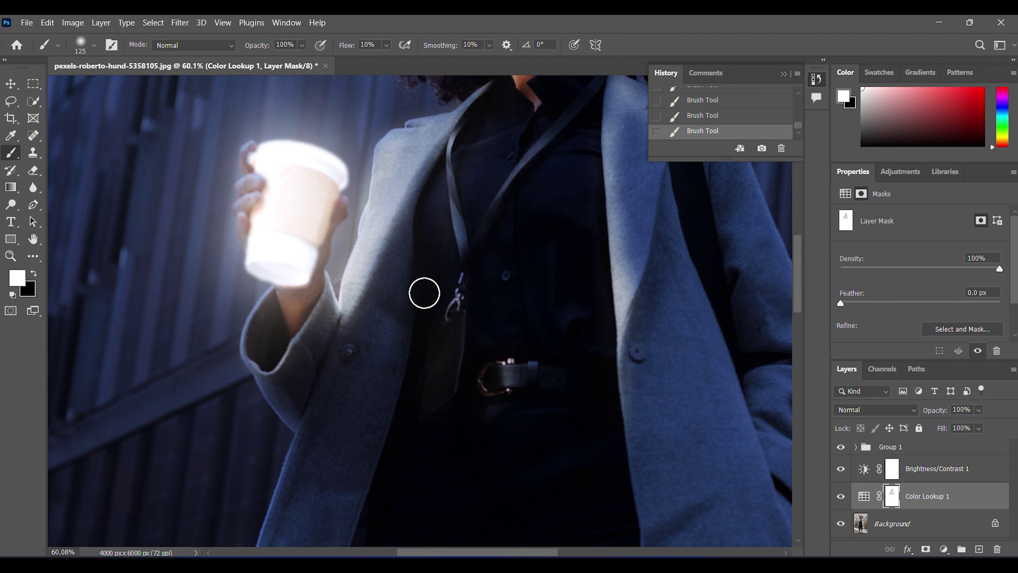
scroll(498, 307, down, 8)
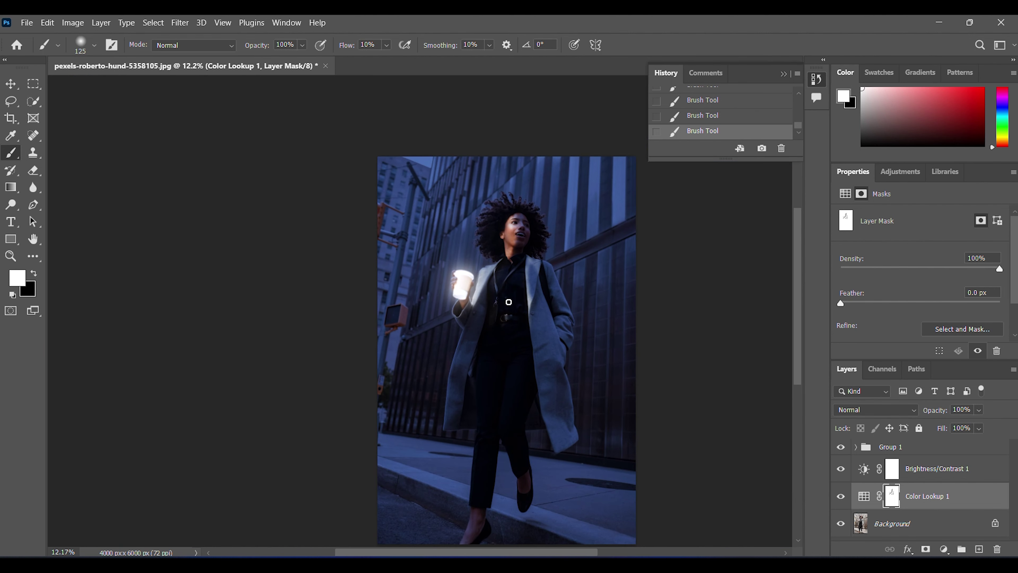
scroll(509, 302, up, 3)
scroll(508, 301, up, 4)
drag(353, 426, 471, 284)
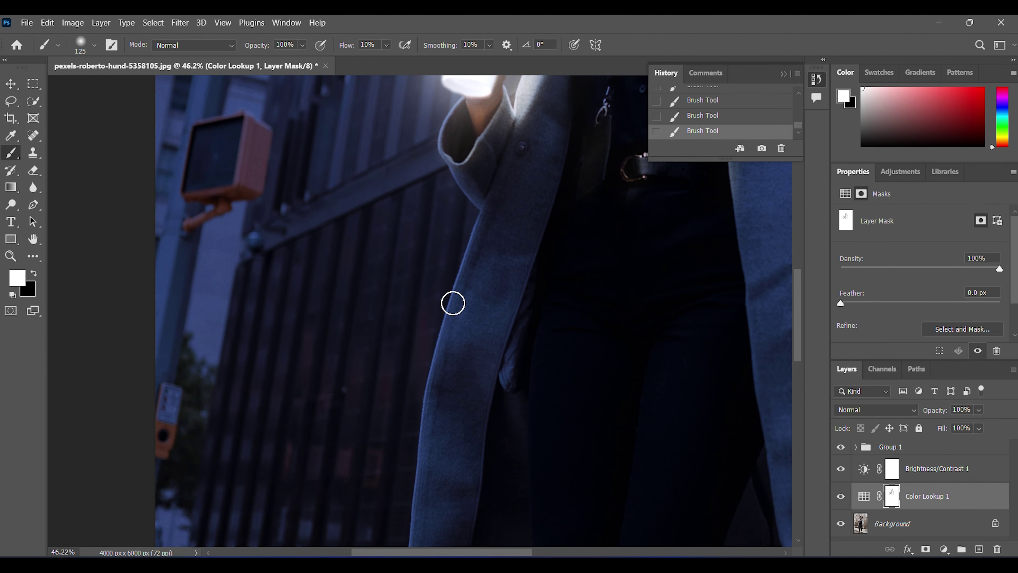
Paint black over lapel patches, then undo those strokes and zoom out to the full photo.
click(35, 272)
mouse_move(483, 241)
mouse_down()
mouse_move(496, 293)
mouse_move(516, 307)
mouse_move(478, 312)
mouse_move(479, 299)
mouse_move(512, 291)
mouse_up()
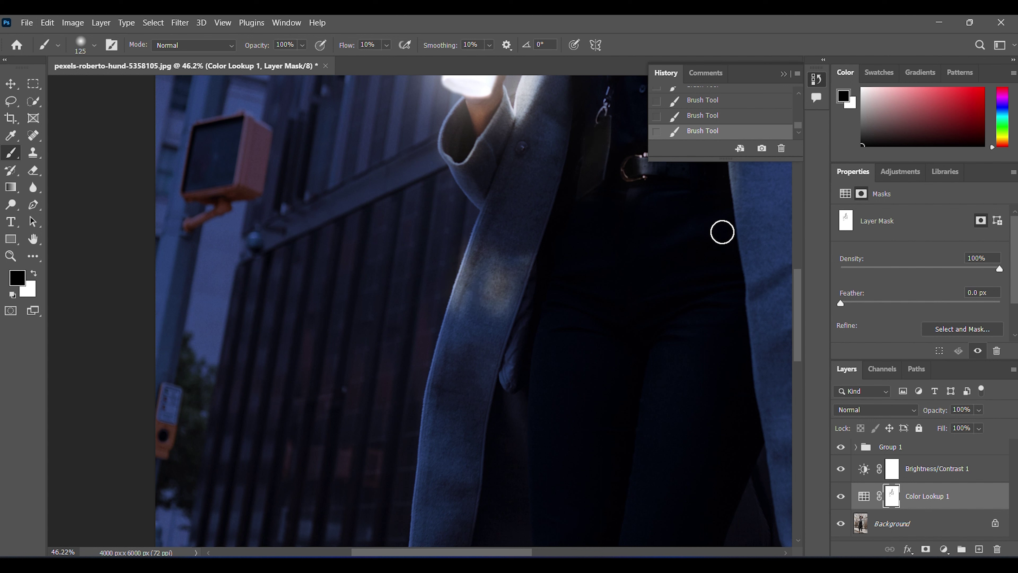
key(ctrl+z)
key(ctrl+z)
key(ctrl+z)
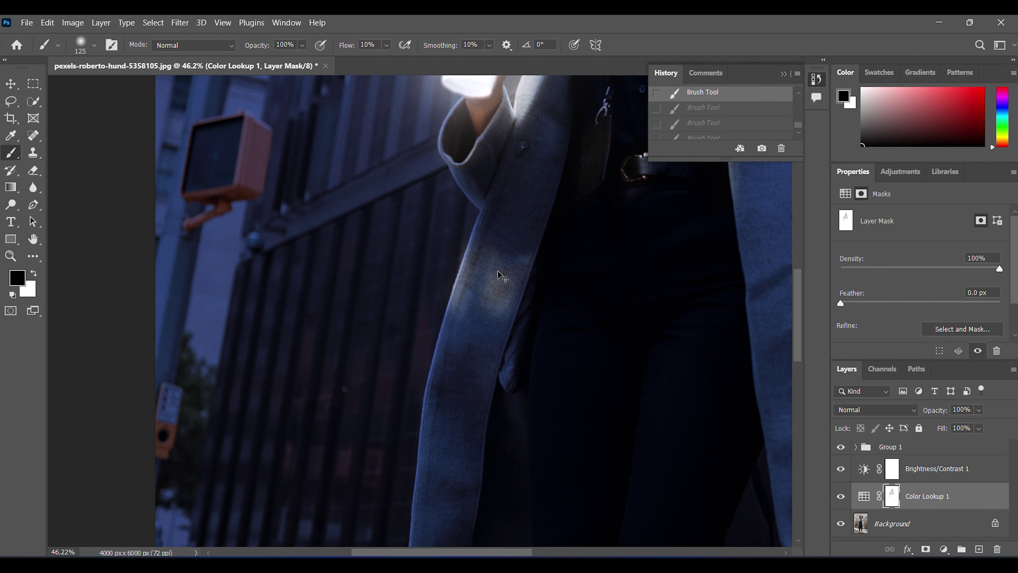
key(ctrl+z)
key(ctrl+z)
key(ctrl+z)
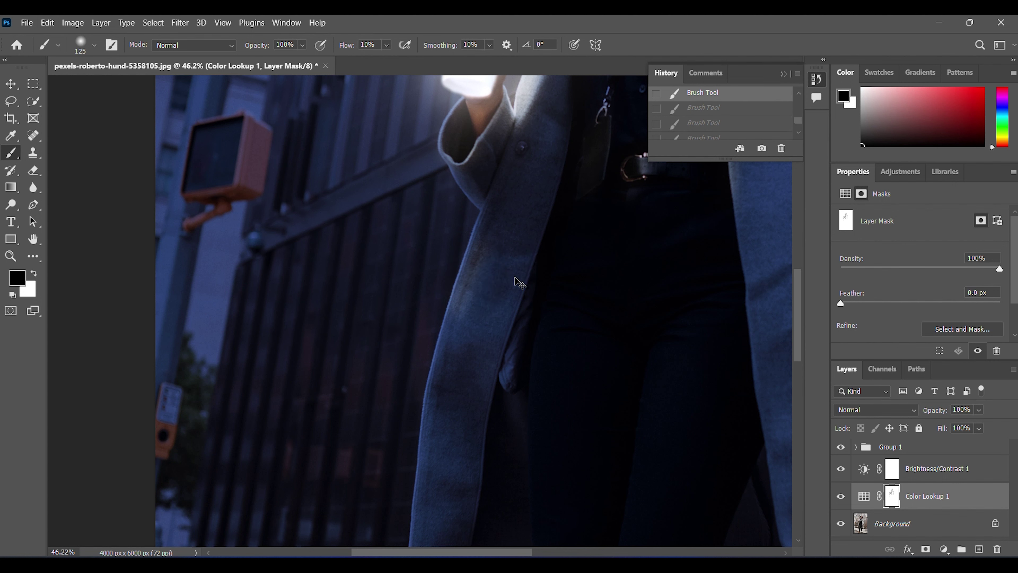
key(ctrl+z)
scroll(525, 221, down, 3)
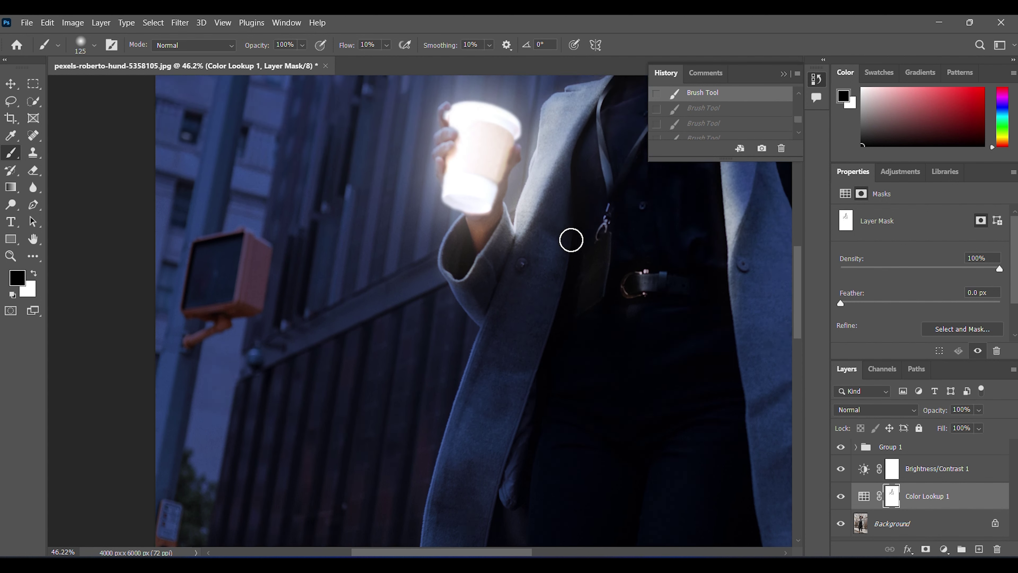
scroll(570, 236, down, 3)
scroll(635, 346, down, 1)
scroll(637, 343, down, 2)
scroll(511, 314, down, 1)
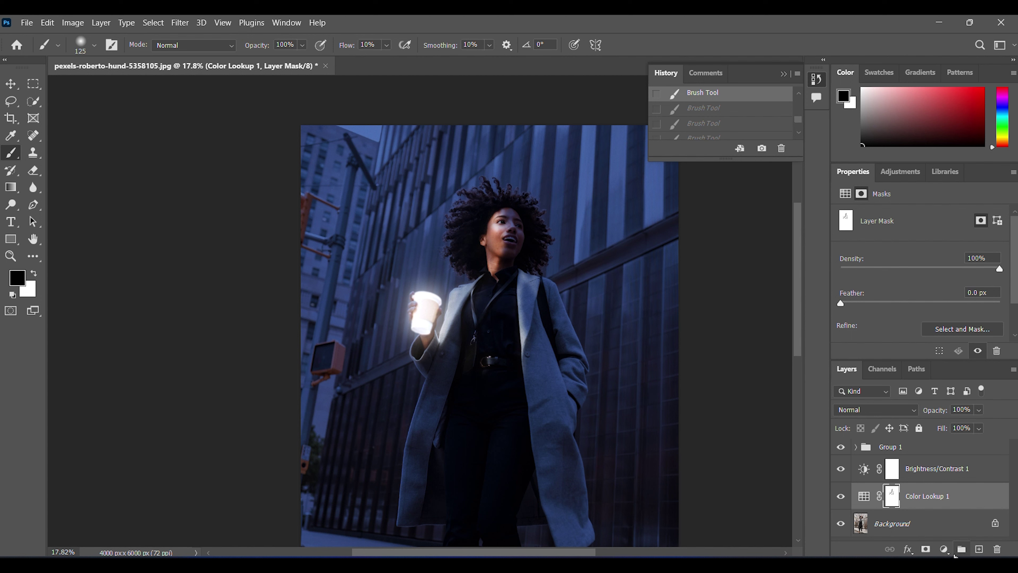
Add a new empty Layer 2 above Brightness/Contrast 1 with white as the painting colour.
key(alt+bracketright)
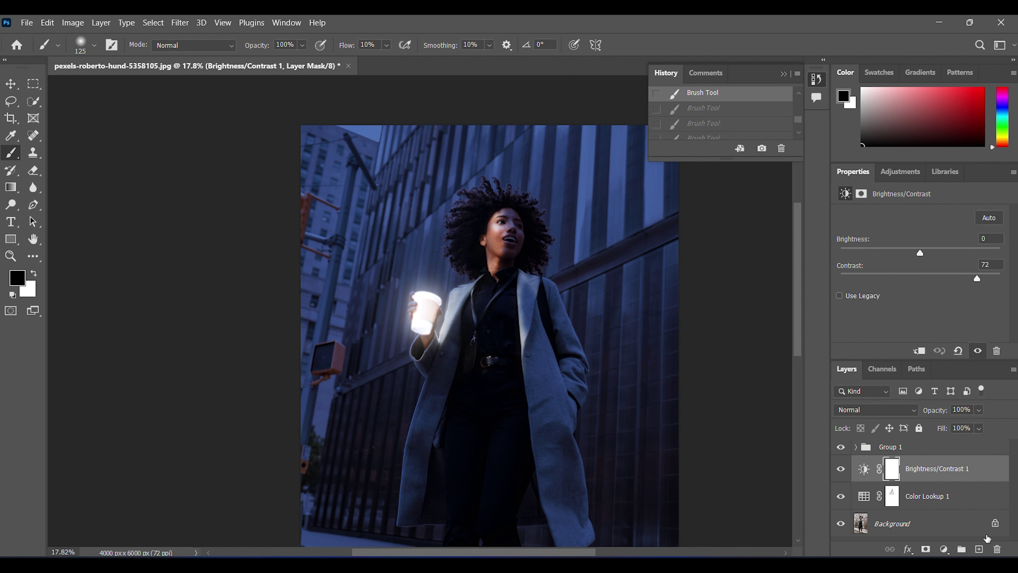
click(981, 550)
key(x)
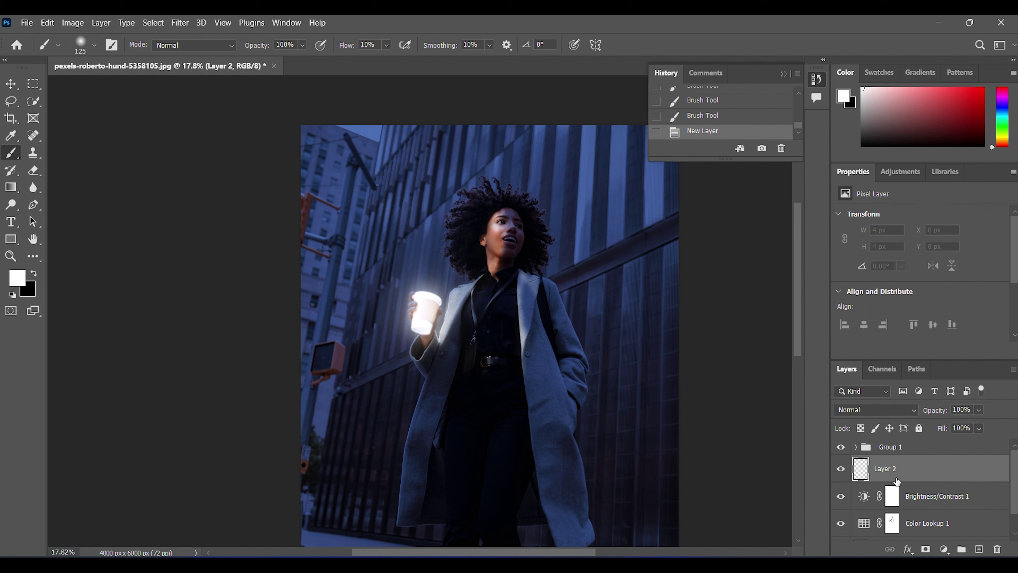
right_click(897, 479)
Enable Outer Glow on Layer 2 with Linear Dodge (Add) blending at 100% opacity.
click(835, 20)
click(262, 320)
click(309, 320)
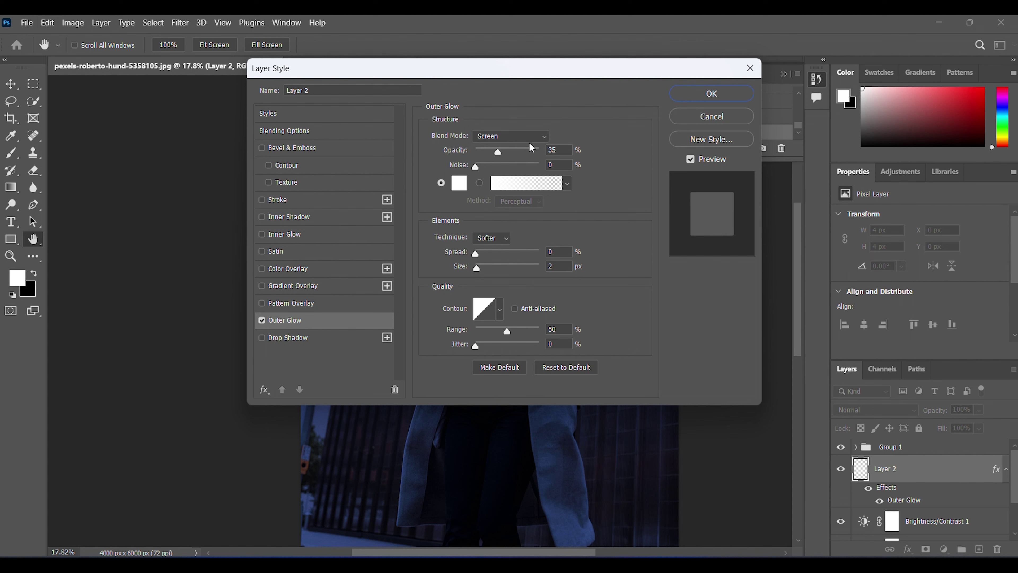
click(521, 136)
click(507, 269)
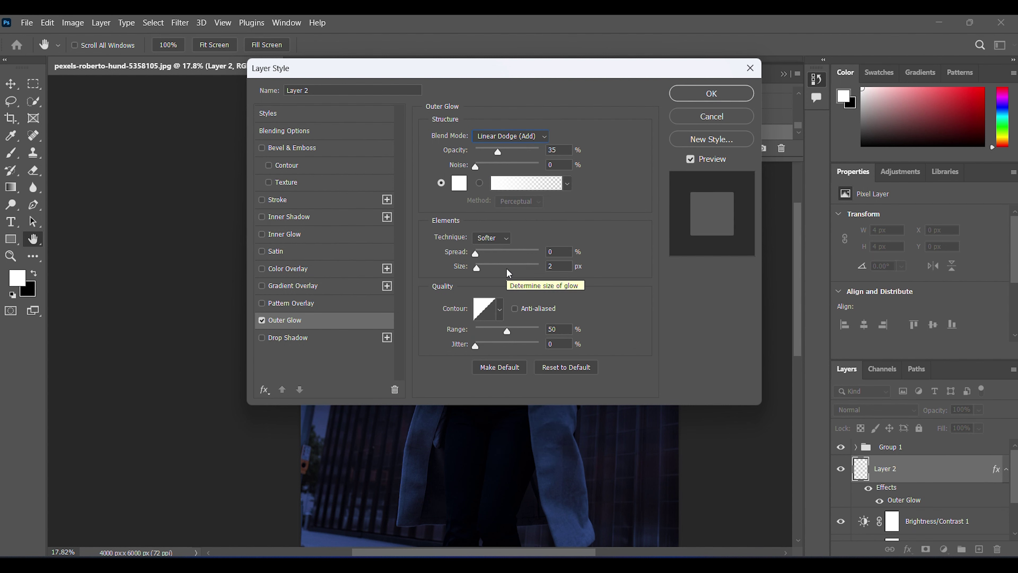
drag(501, 150, 546, 164)
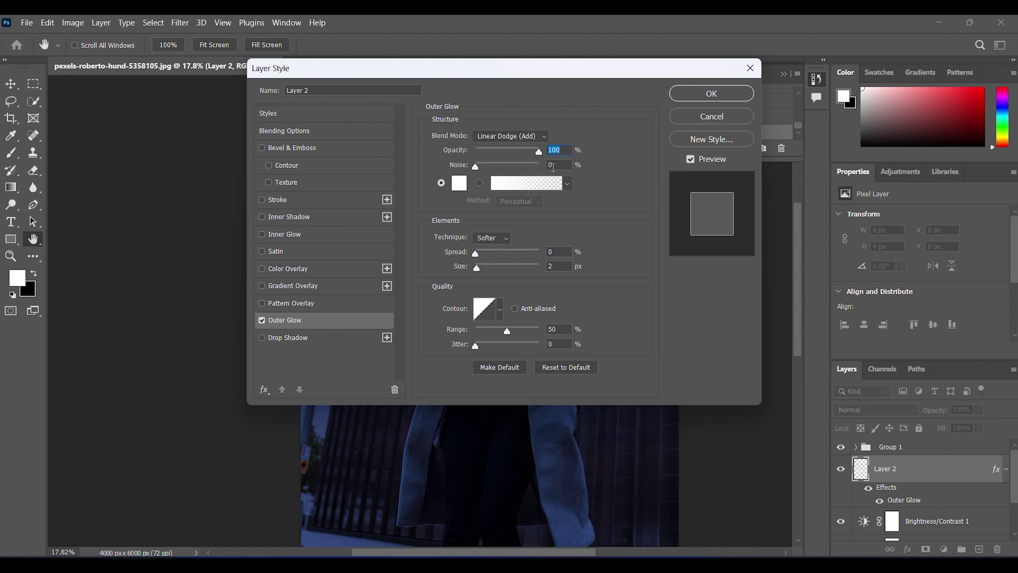
Make the glow a bright cyan (#00ccff), 100 px wide, and apply the style.
click(460, 185)
click(454, 193)
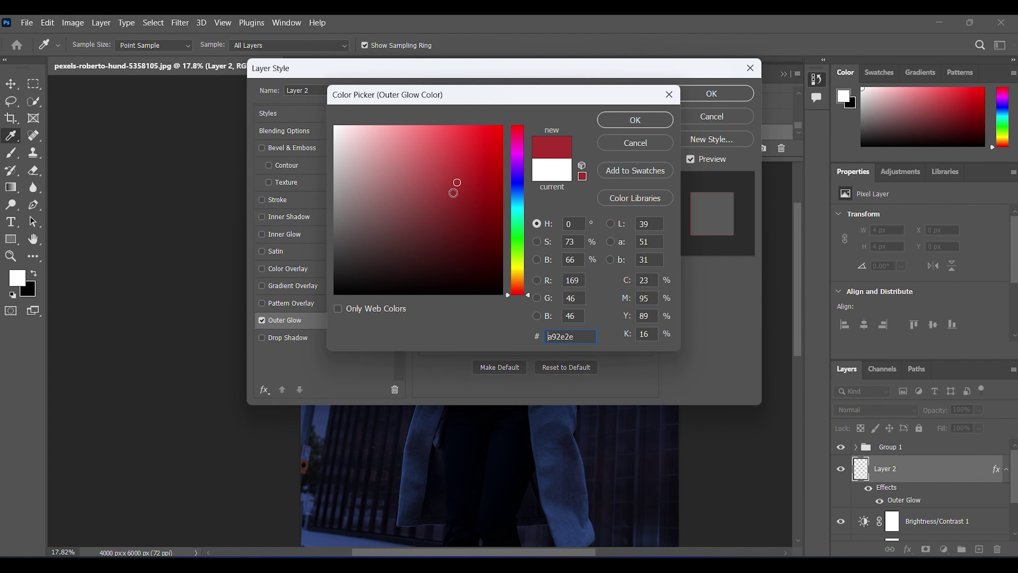
drag(512, 197, 521, 208)
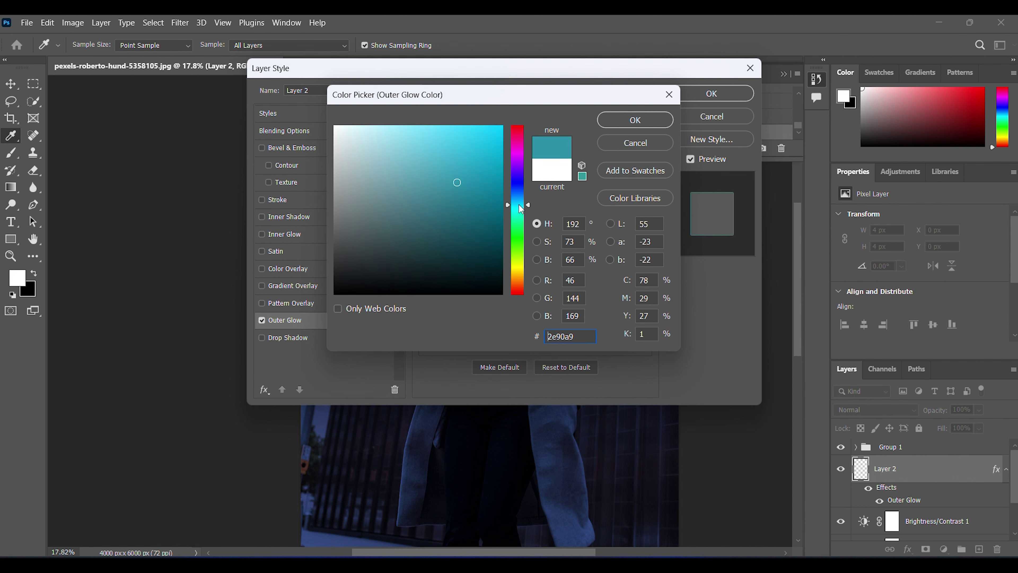
drag(459, 184, 509, 112)
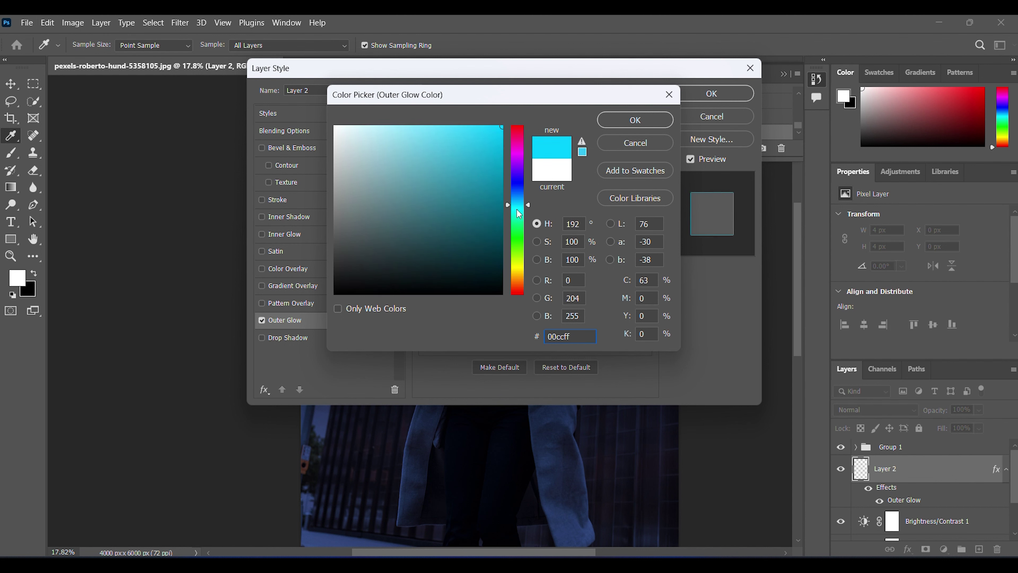
click(640, 120)
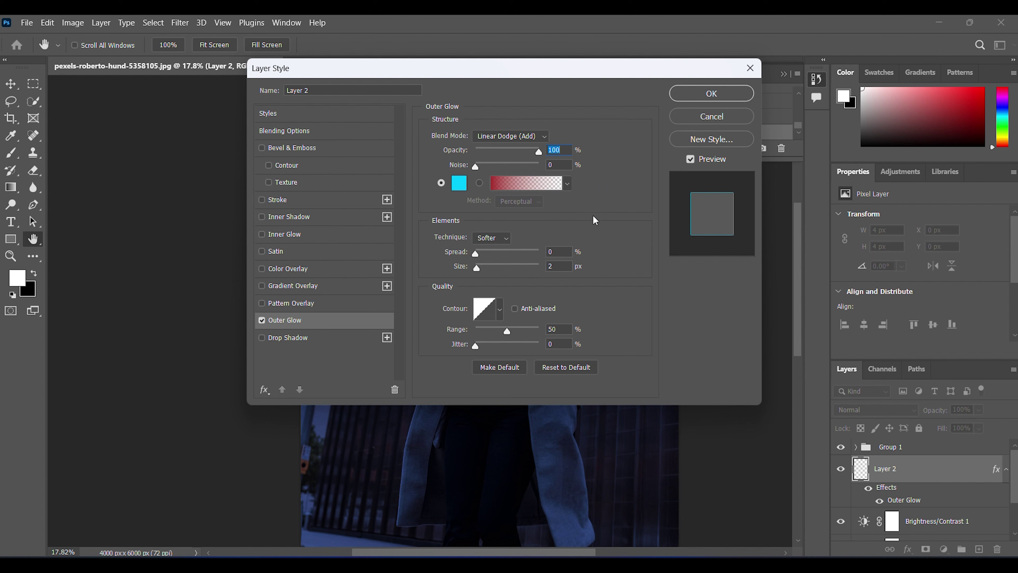
mouse_move(477, 266)
mouse_down()
mouse_move(535, 269)
mouse_move(503, 268)
mouse_up()
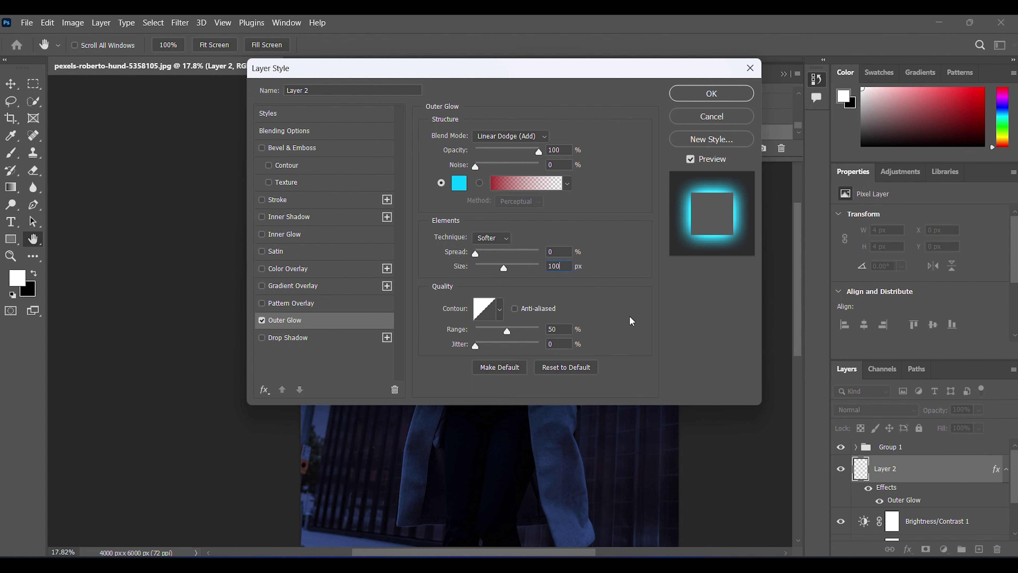
click(712, 93)
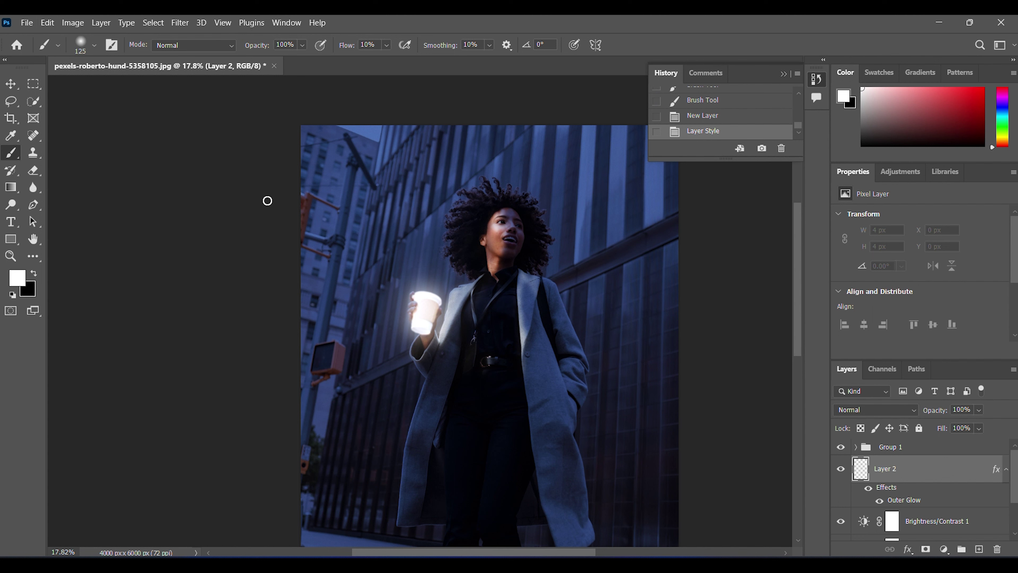
Set brush flow to 100% and shrink the brush for thin lines, undoing a test stroke.
click(388, 46)
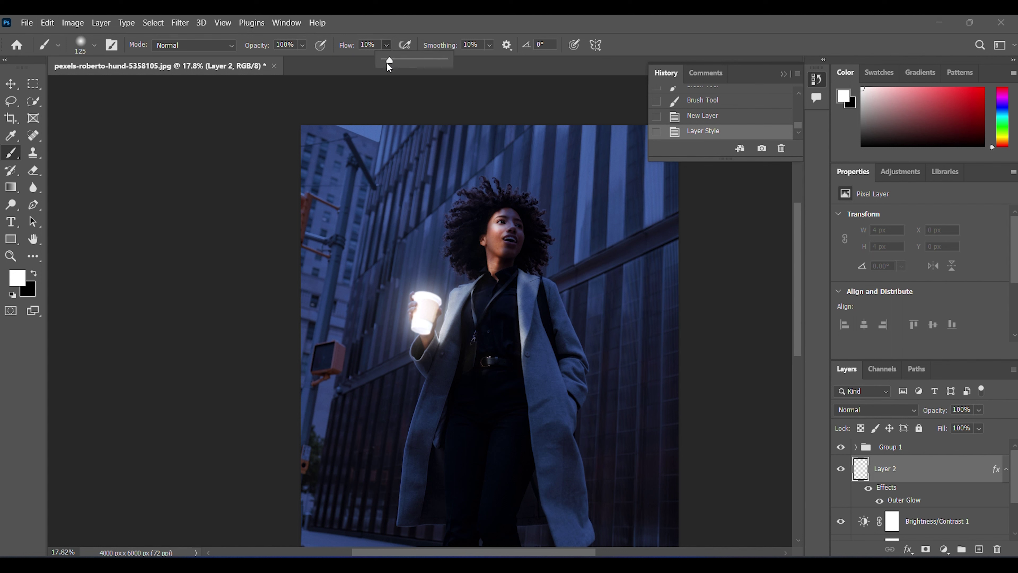
drag(387, 60, 444, 60)
scroll(484, 298, up, 5)
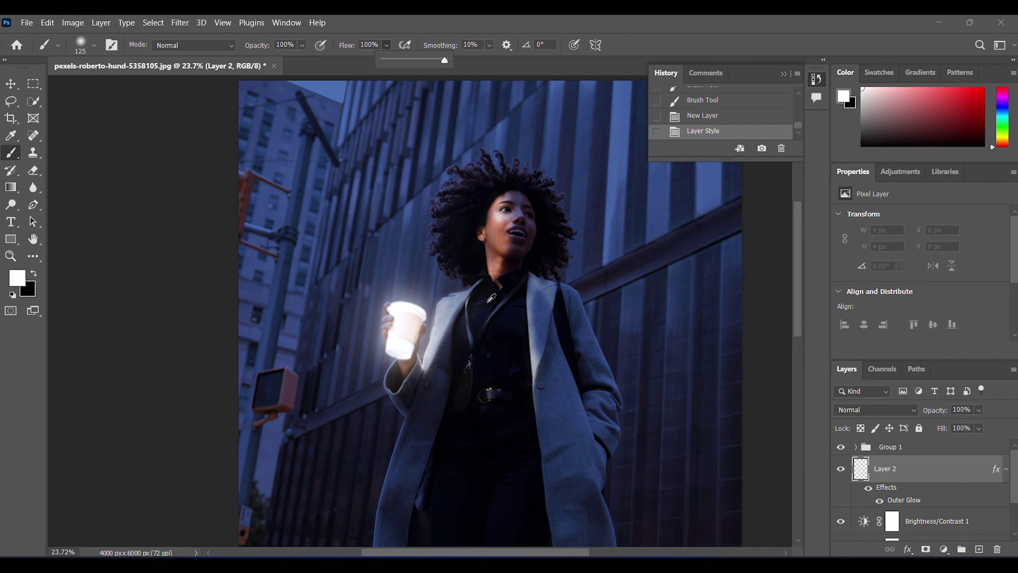
scroll(459, 358, up, 1)
scroll(465, 352, up, 1)
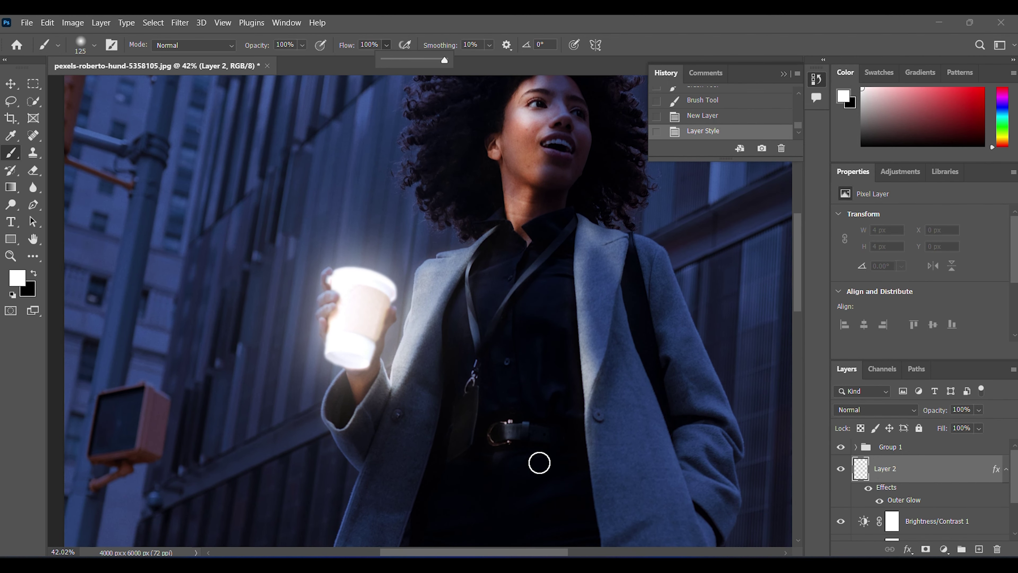
key(bracketleft)
key(bracketleft)
key(bracketleft)
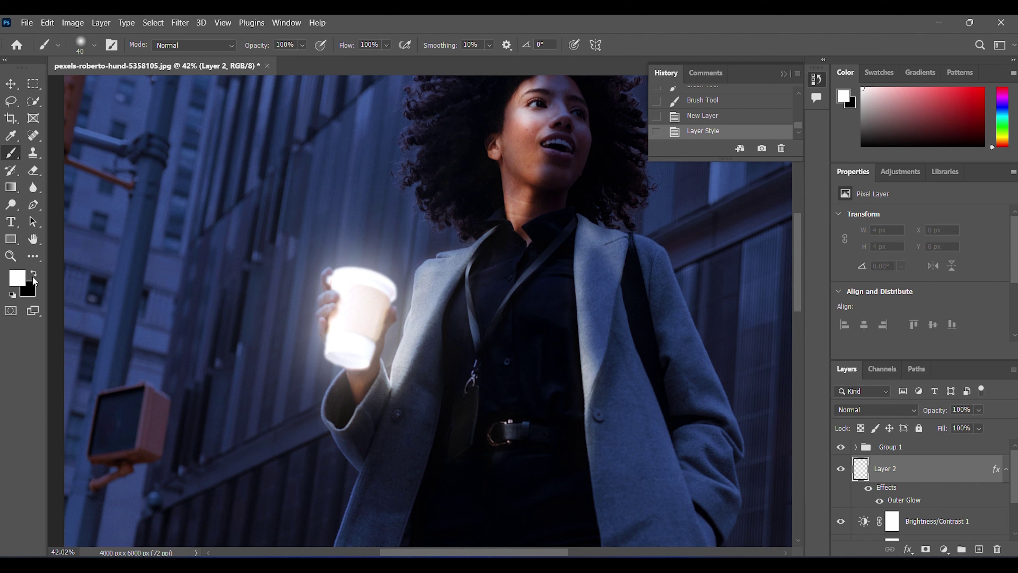
drag(416, 273, 416, 285)
key(ctrl+z)
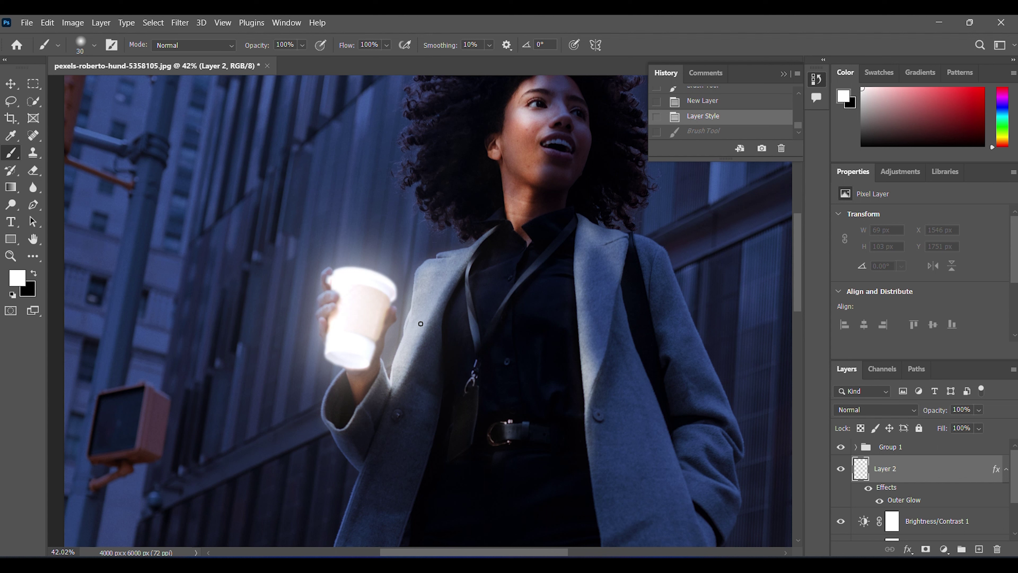
Paint glowing lines along the coat's left edge, sleeve cuff, shoulder and right lapel.
mouse_move(429, 258)
mouse_down()
mouse_move(388, 387)
mouse_move(325, 399)
mouse_move(327, 423)
mouse_move(345, 427)
mouse_move(378, 360)
mouse_up()
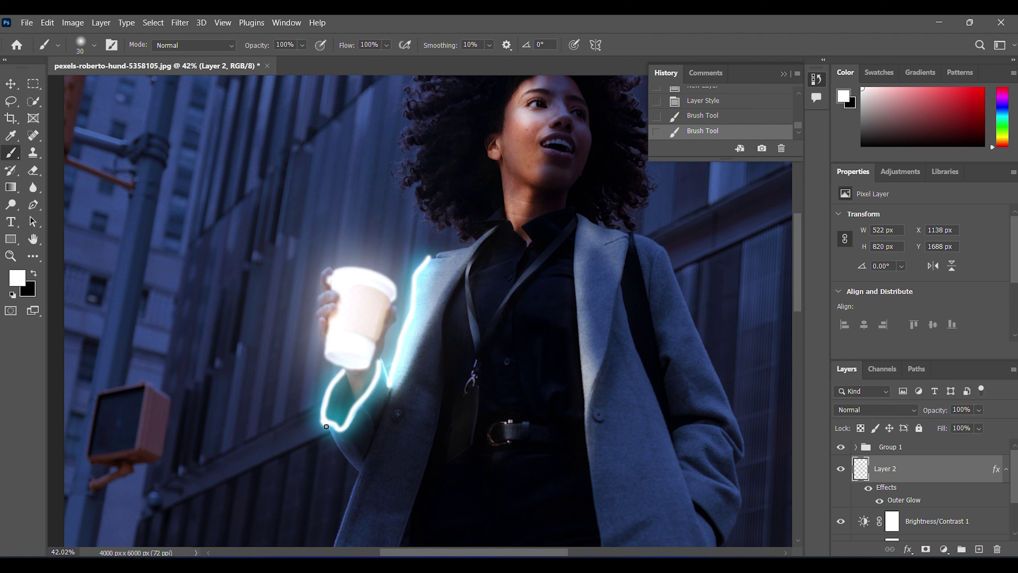
drag(327, 427, 365, 470)
drag(389, 396, 362, 475)
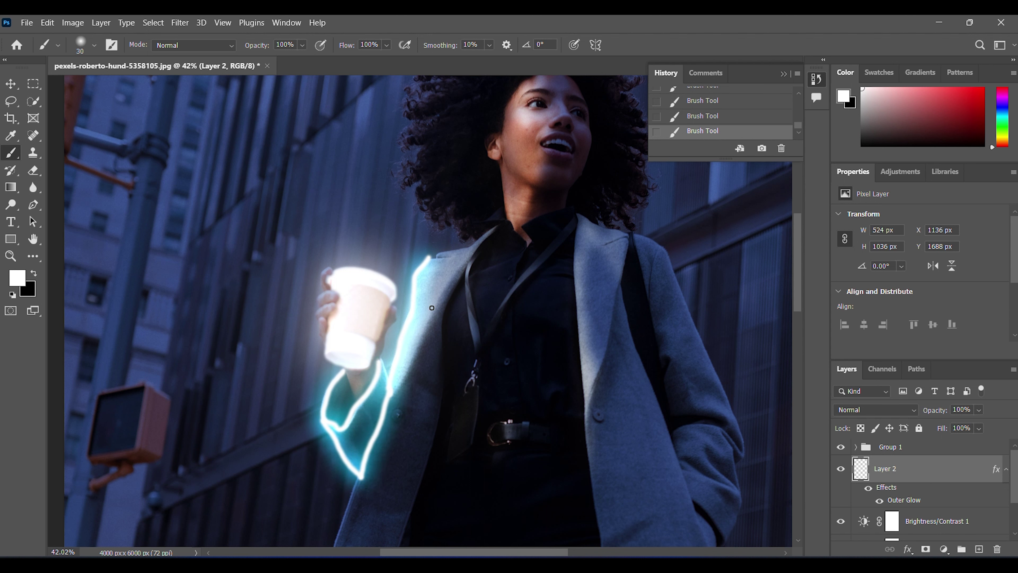
drag(433, 257, 492, 232)
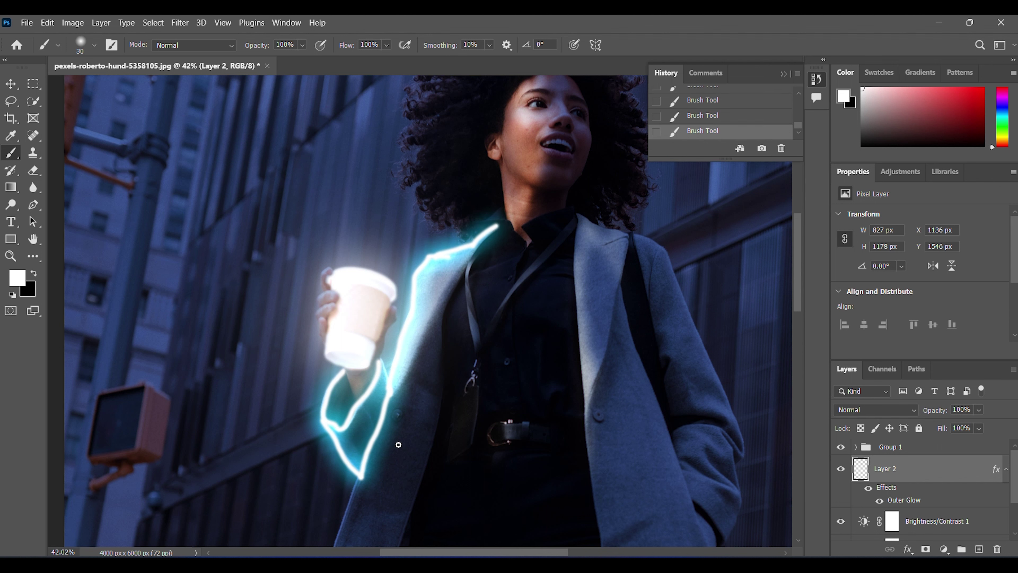
drag(576, 237, 586, 433)
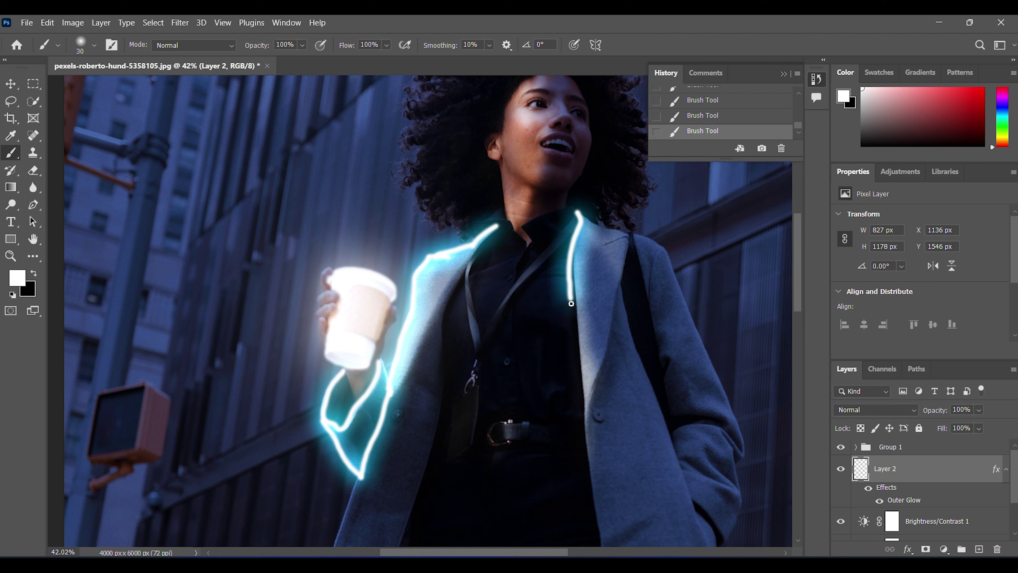
key(ctrl+z)
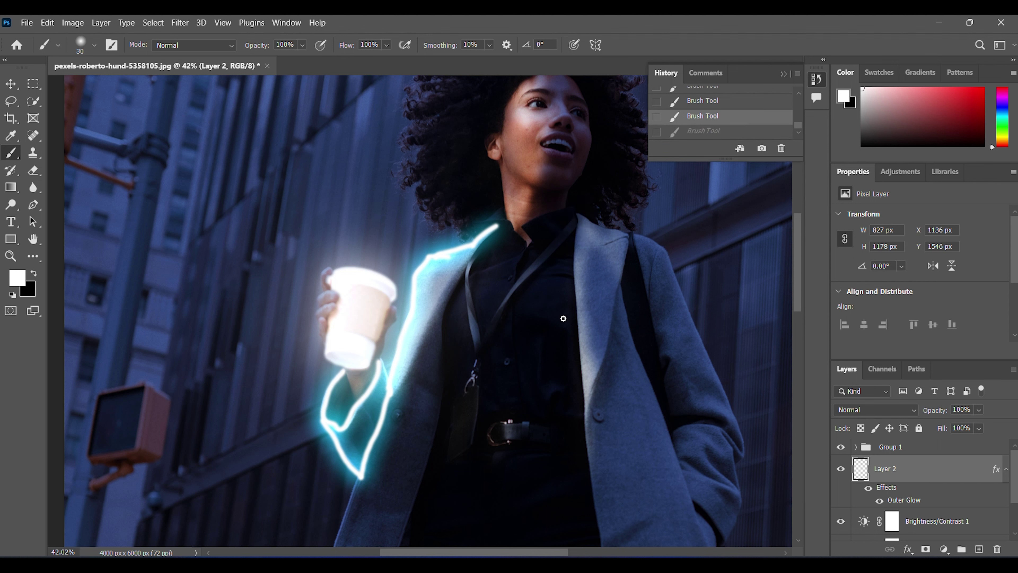
drag(582, 214, 587, 417)
mouse_move(580, 214)
mouse_down()
mouse_move(603, 246)
mouse_move(594, 385)
mouse_up()
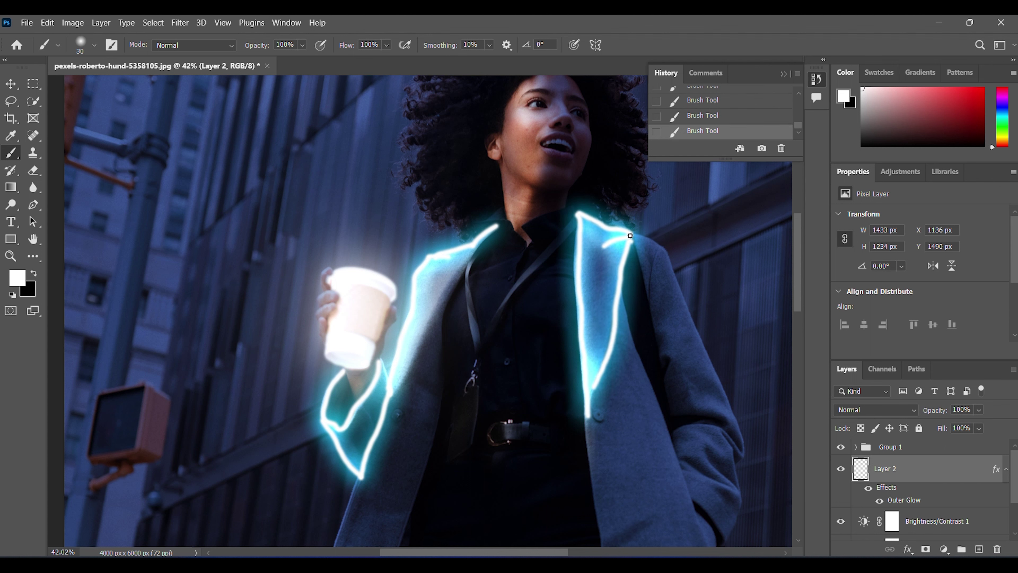
Extend the cyan glow down the coat front, along the hem and up the right sleeve.
scroll(460, 346, down, 10)
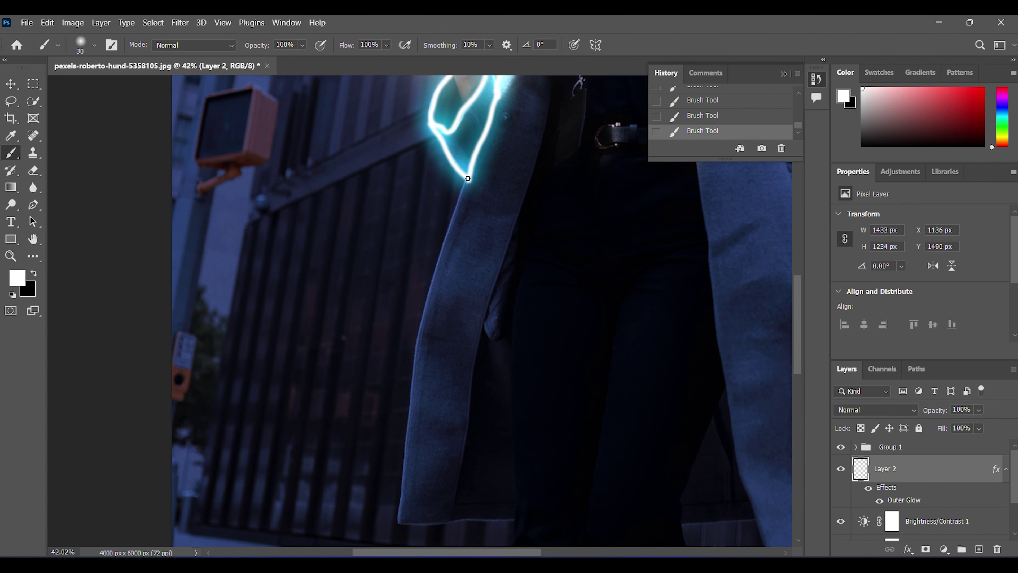
mouse_move(468, 178)
mouse_down()
mouse_move(417, 357)
mouse_move(402, 524)
mouse_up()
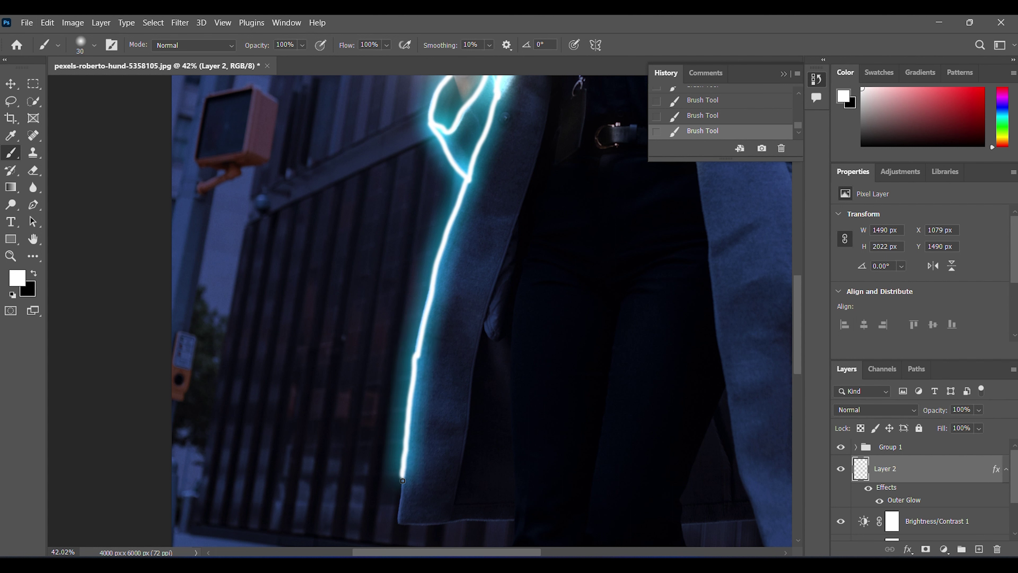
drag(402, 527, 518, 520)
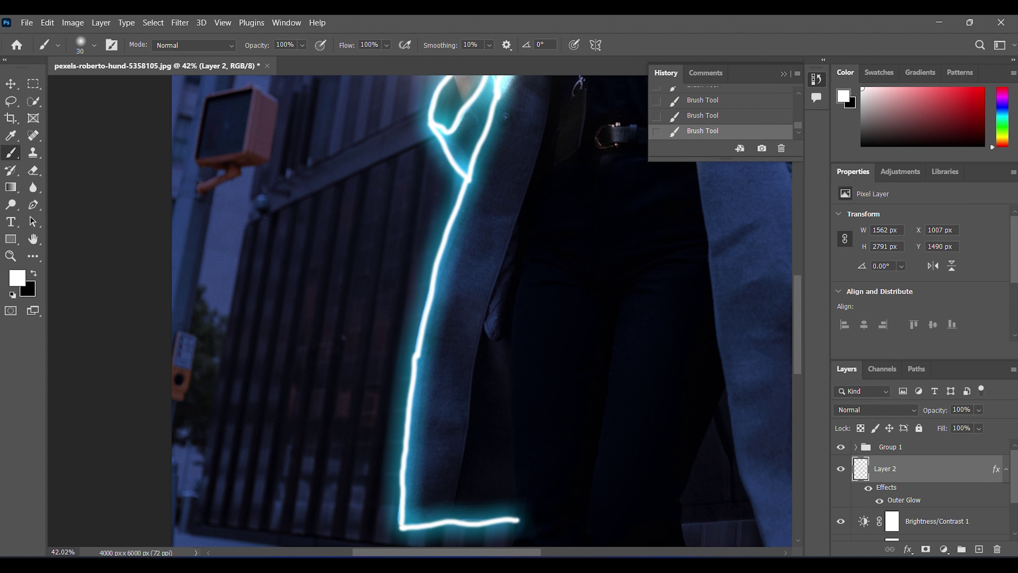
drag(679, 347, 390, 249)
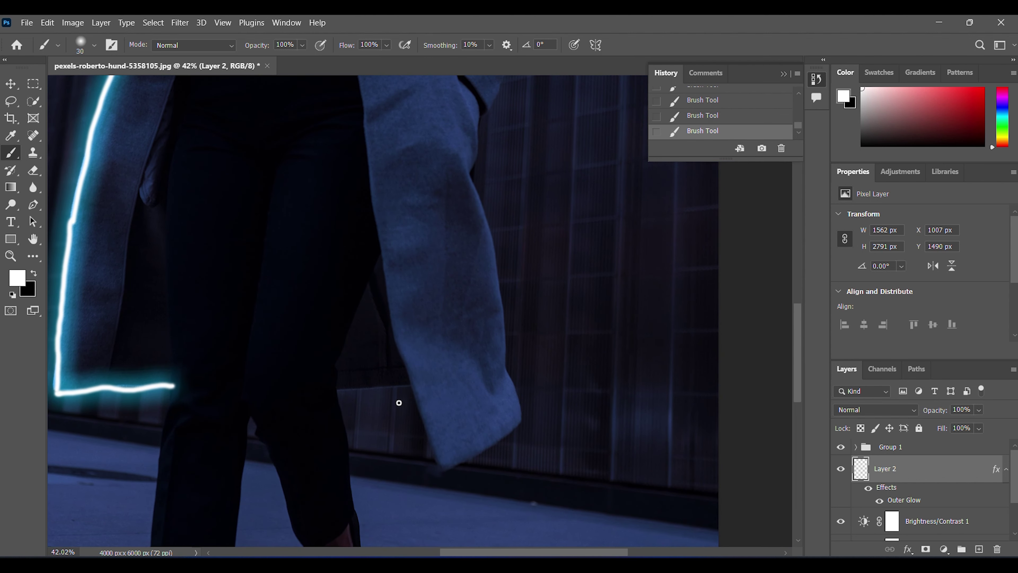
mouse_move(337, 390)
mouse_down()
mouse_move(430, 444)
mouse_move(517, 391)
mouse_move(493, 239)
mouse_up()
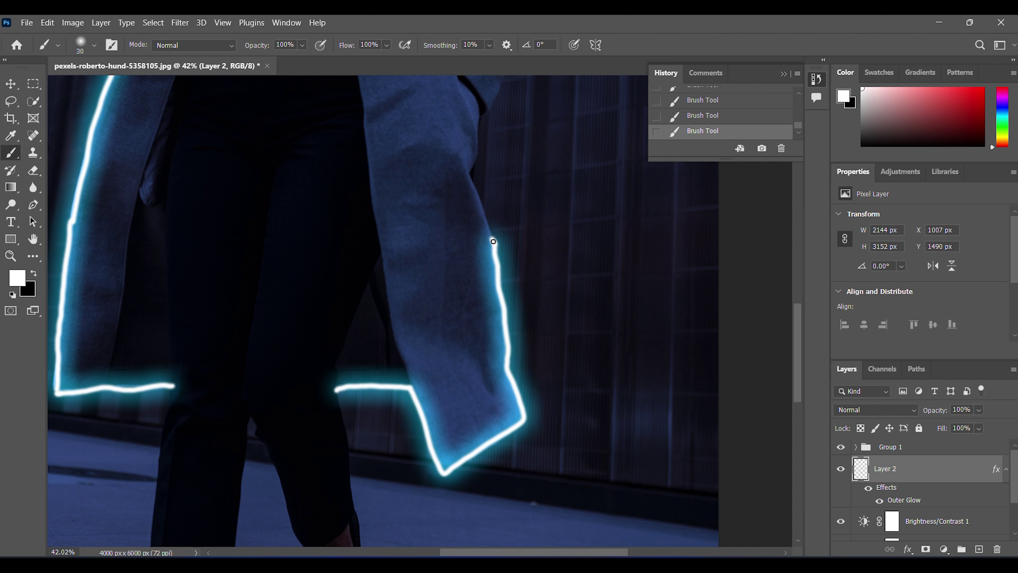
drag(493, 241, 482, 119)
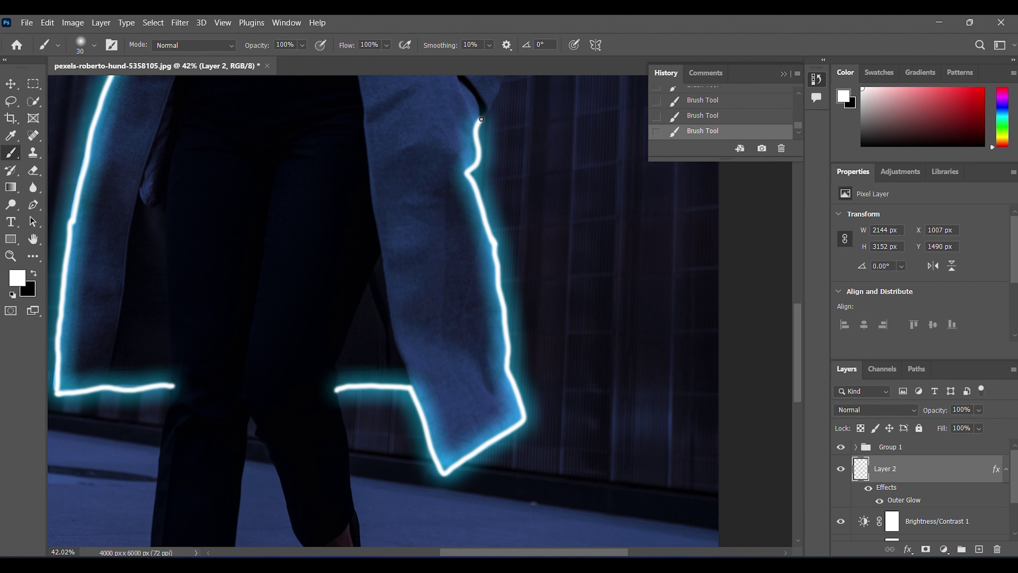
Paint glow along the coat's right edge up to the shoulder, then zoom out.
mouse_move(506, 167)
mouse_down()
mouse_move(401, 400)
mouse_move(351, 233)
mouse_up()
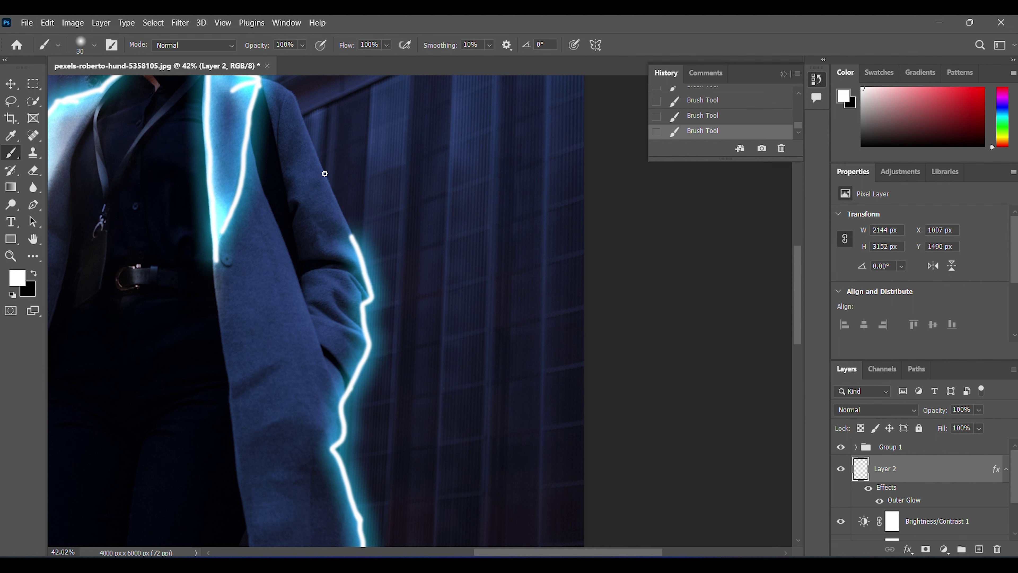
drag(324, 173, 353, 237)
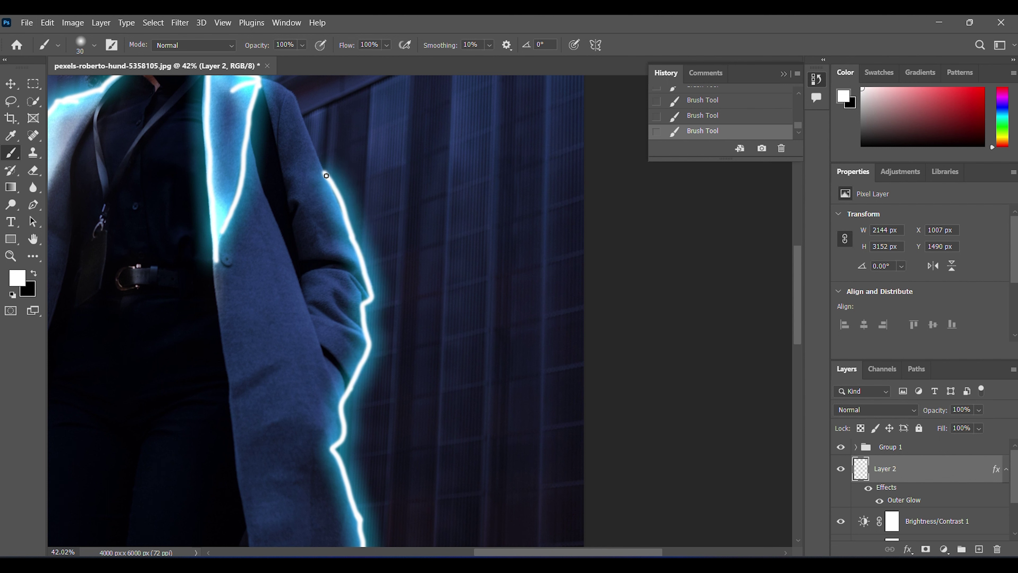
drag(326, 175, 259, 79)
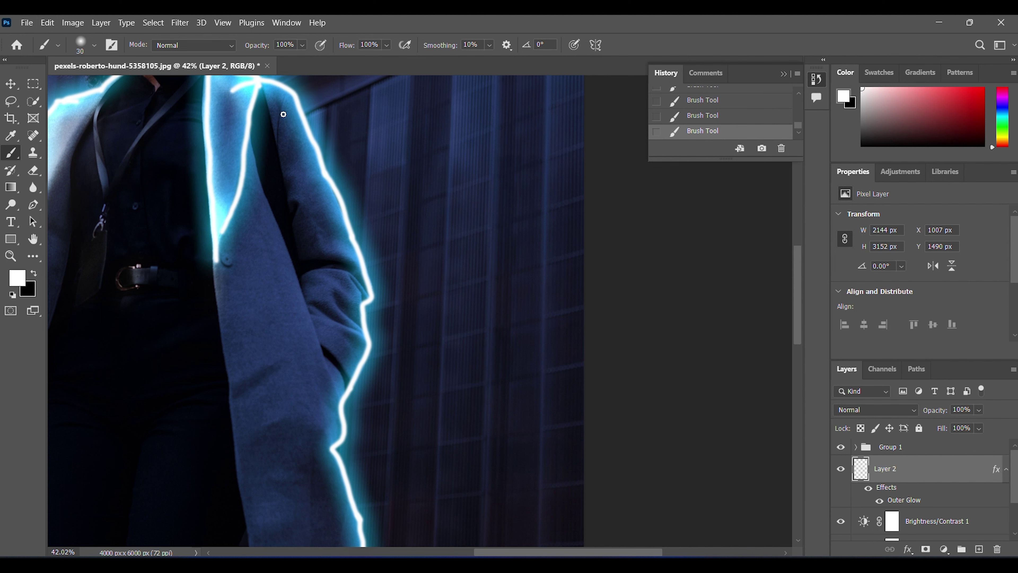
mouse_move(318, 285)
mouse_down()
mouse_move(407, 154)
mouse_move(404, 300)
mouse_move(445, 542)
mouse_up()
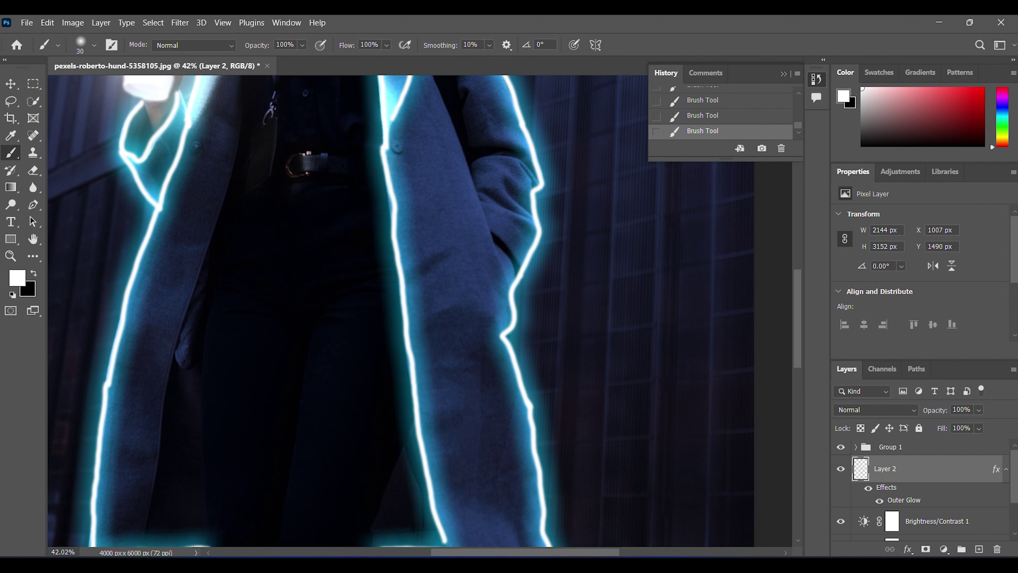
scroll(431, 341, down, 2)
scroll(418, 367, down, 3)
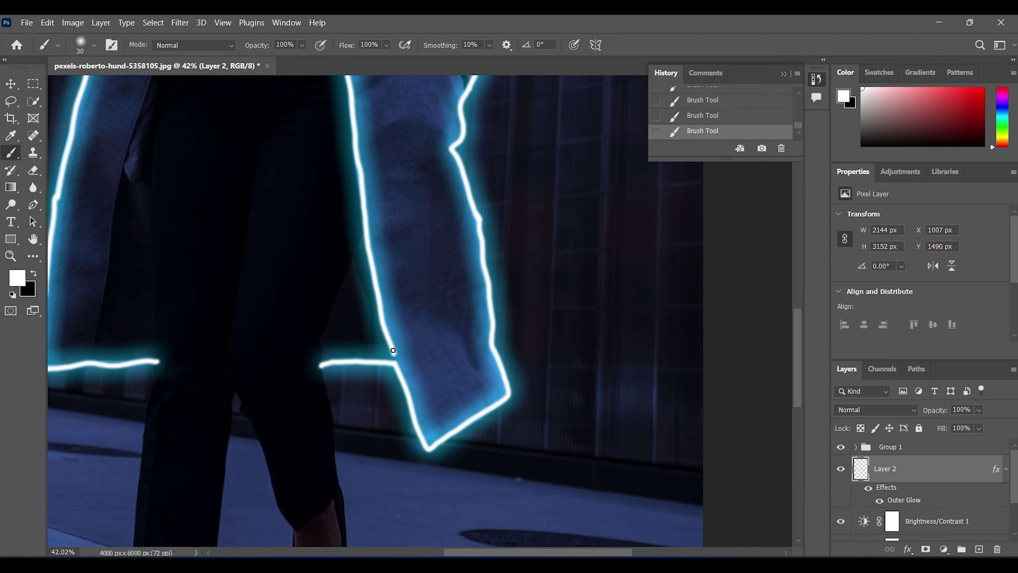
scroll(438, 264, down, 3)
scroll(438, 263, down, 3)
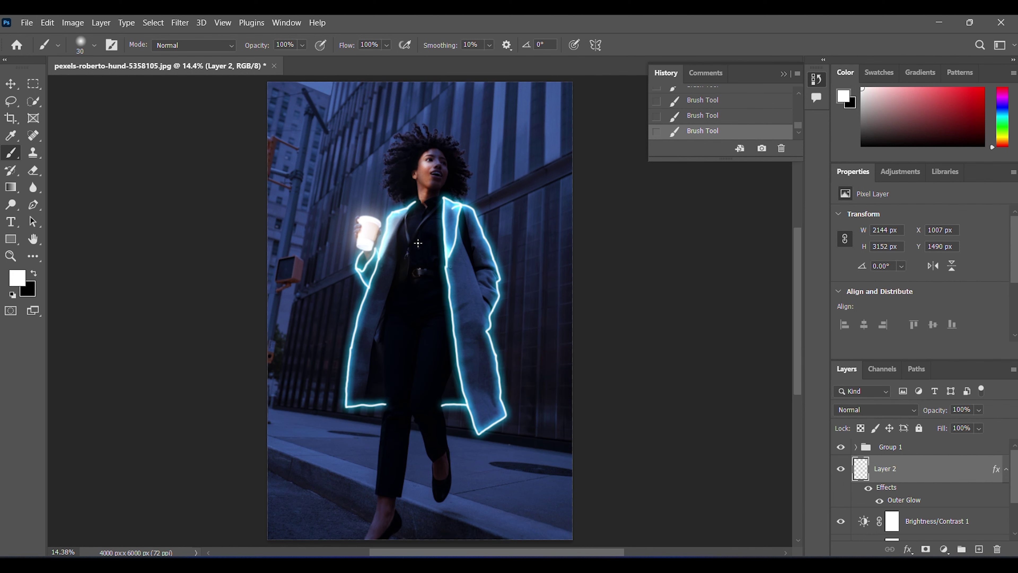
Move Layer 2 below Brightness/Contrast, shrink the brush, and paint a glow line on the left lapel.
scroll(420, 245, up, 1)
scroll(417, 246, up, 3)
scroll(417, 245, up, 1)
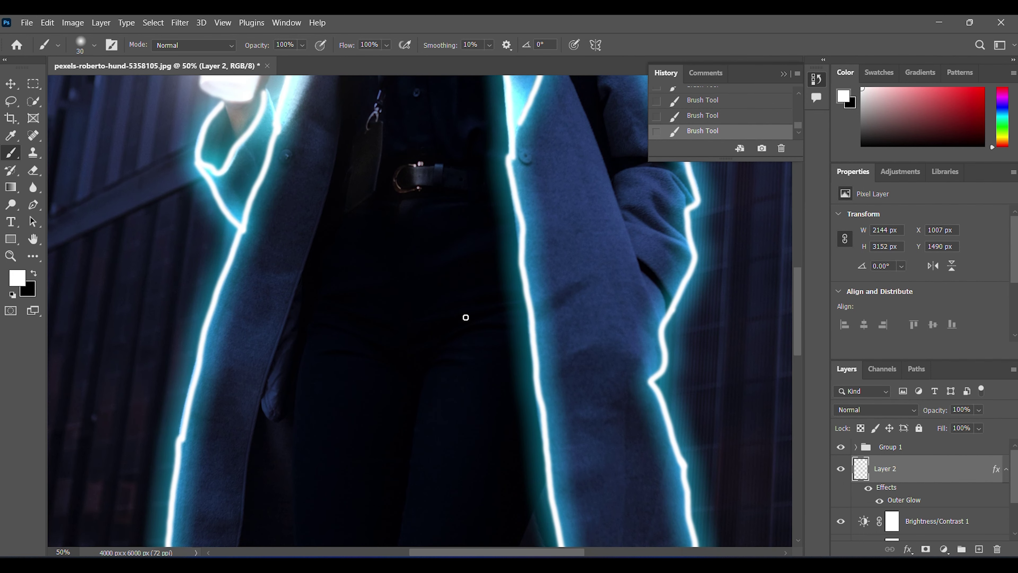
scroll(445, 267, up, 5)
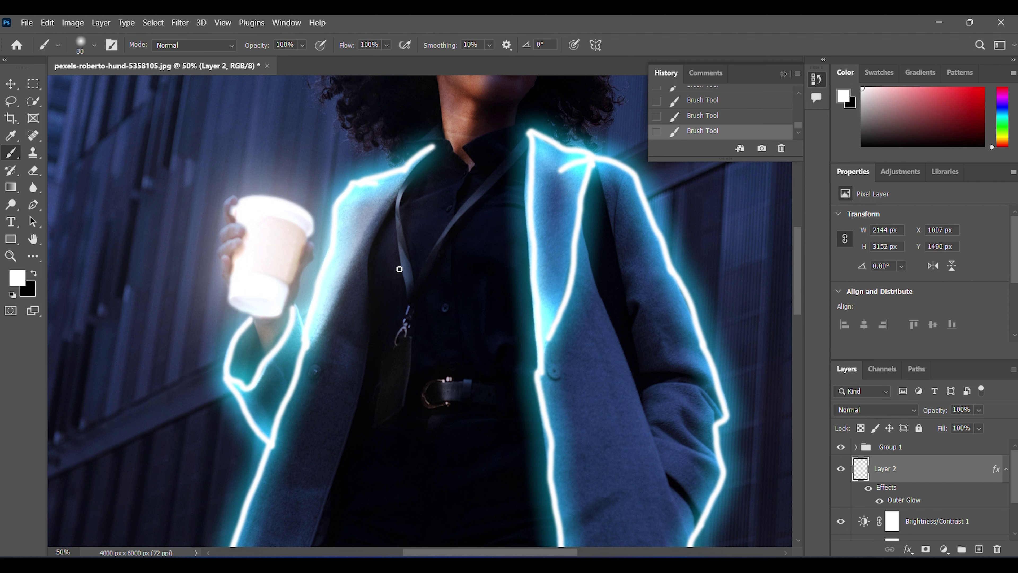
key(ctrl+bracketleft)
key(bracketleft)
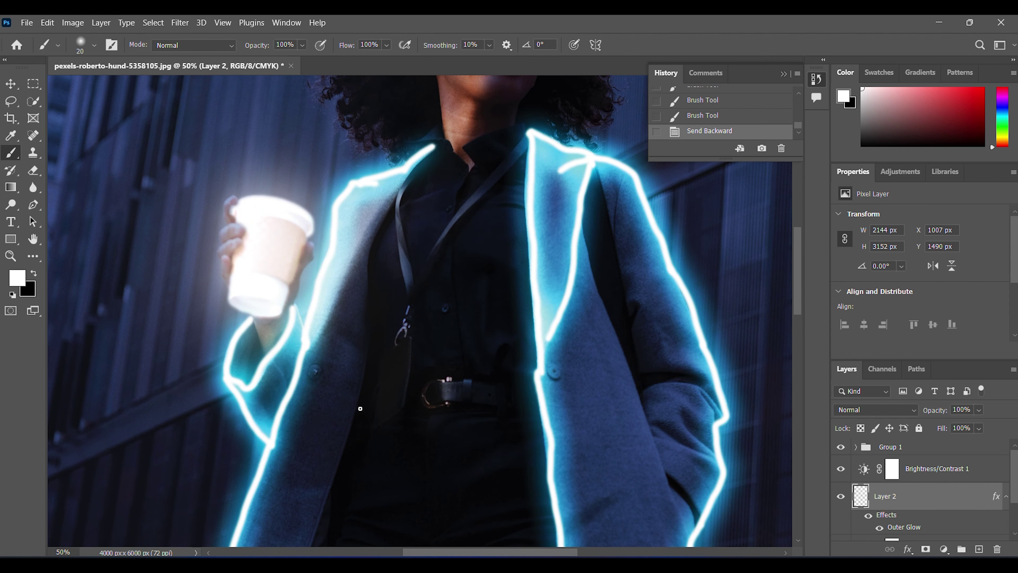
drag(371, 296, 402, 177)
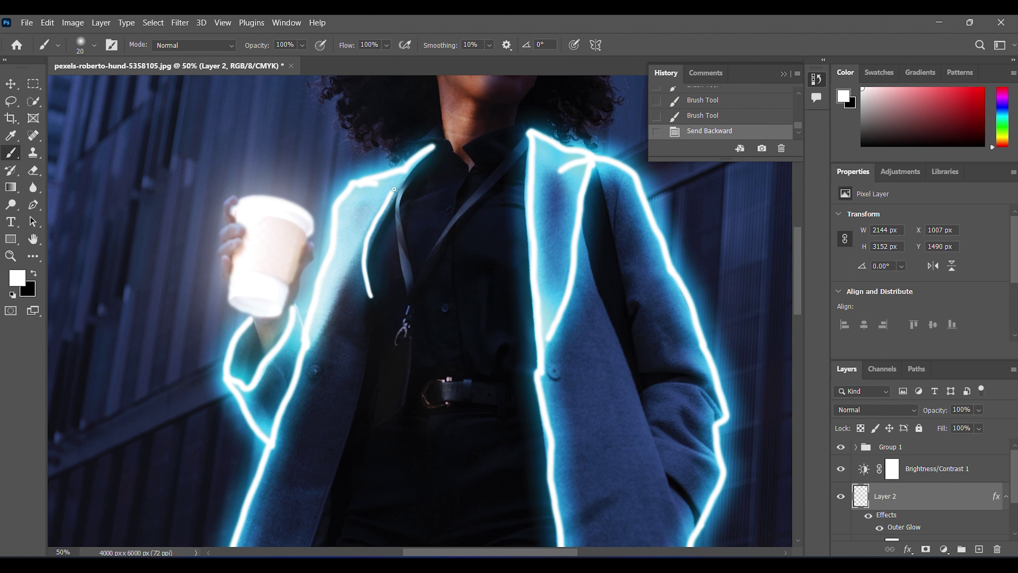
drag(306, 361, 353, 236)
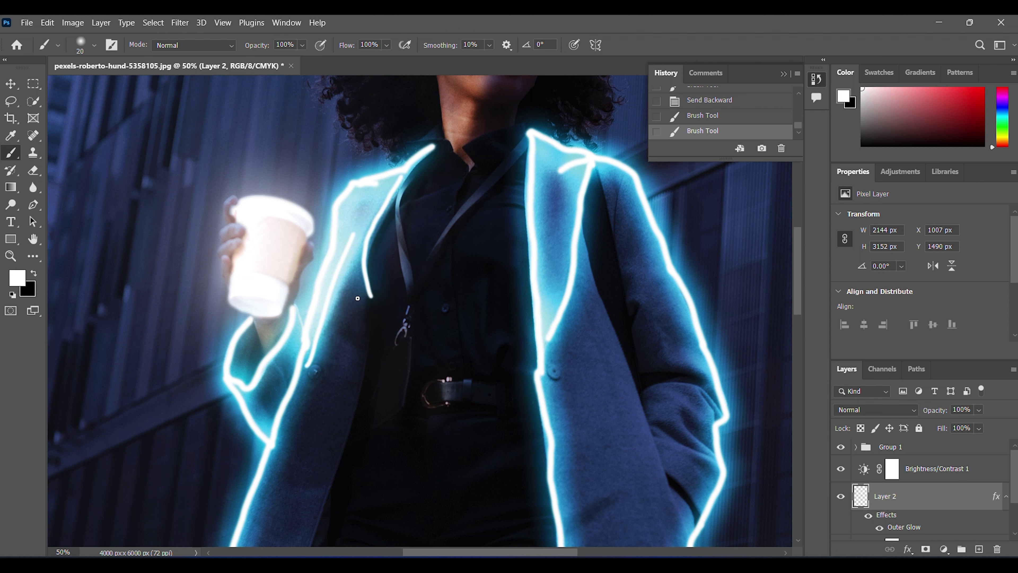
key(ctrl+z)
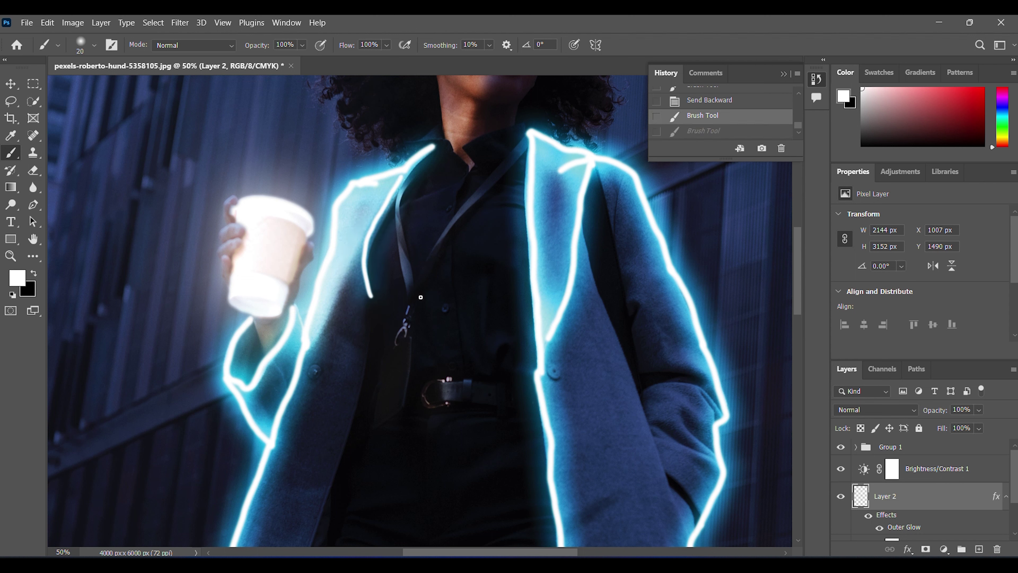
Paint glowing lines down to the coat's lower edge and V-shaped fold lines.
scroll(421, 297, down, 3)
scroll(421, 297, down, 3)
mouse_move(387, 182)
mouse_down()
mouse_move(376, 289)
mouse_move(300, 546)
mouse_up()
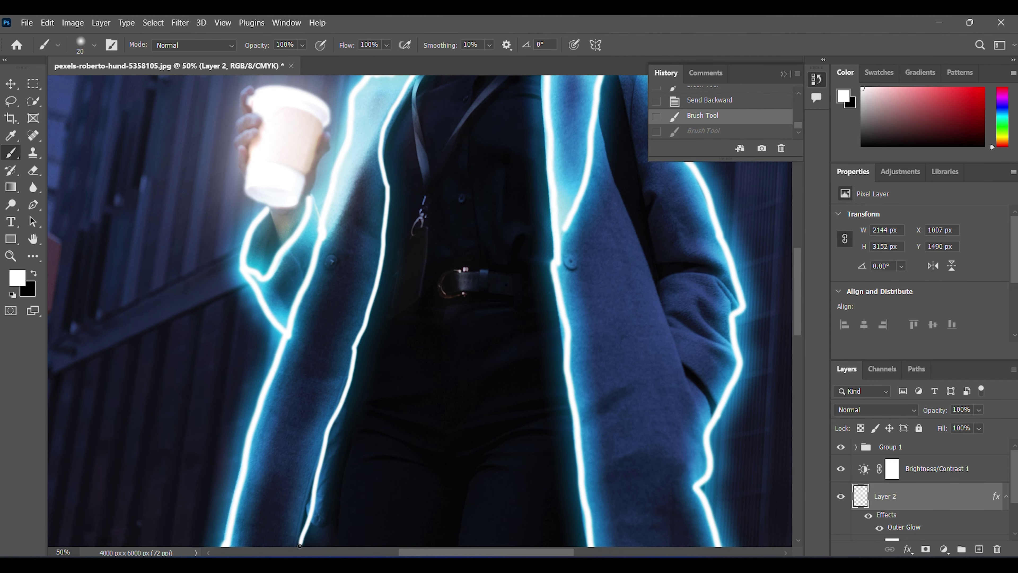
scroll(421, 297, down, 5)
scroll(391, 239, down, 1)
drag(397, 224, 366, 415)
mouse_move(505, 226)
mouse_down()
mouse_move(229, 455)
mouse_move(144, 481)
mouse_up()
drag(302, 227, 247, 219)
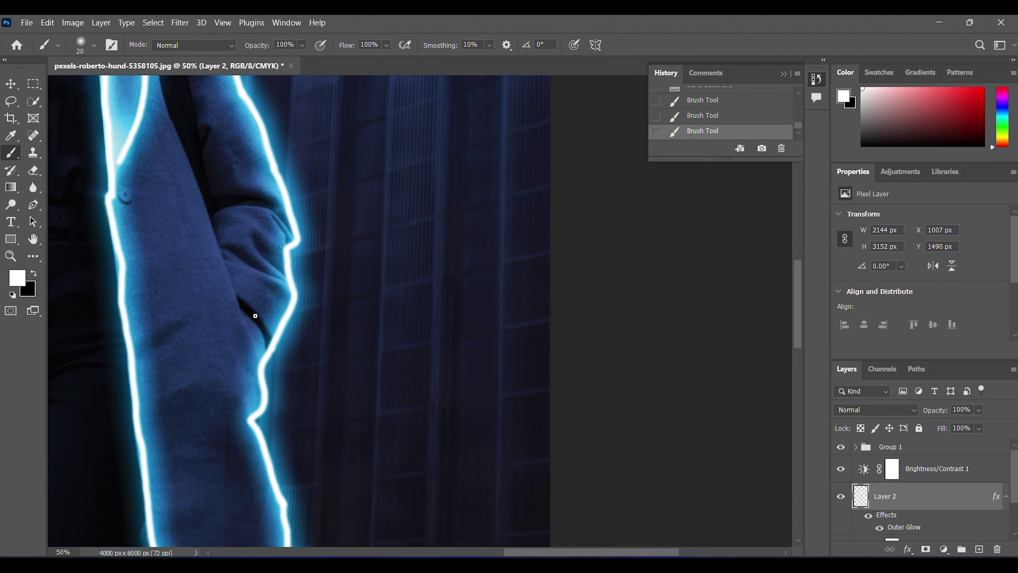
drag(237, 296, 272, 339)
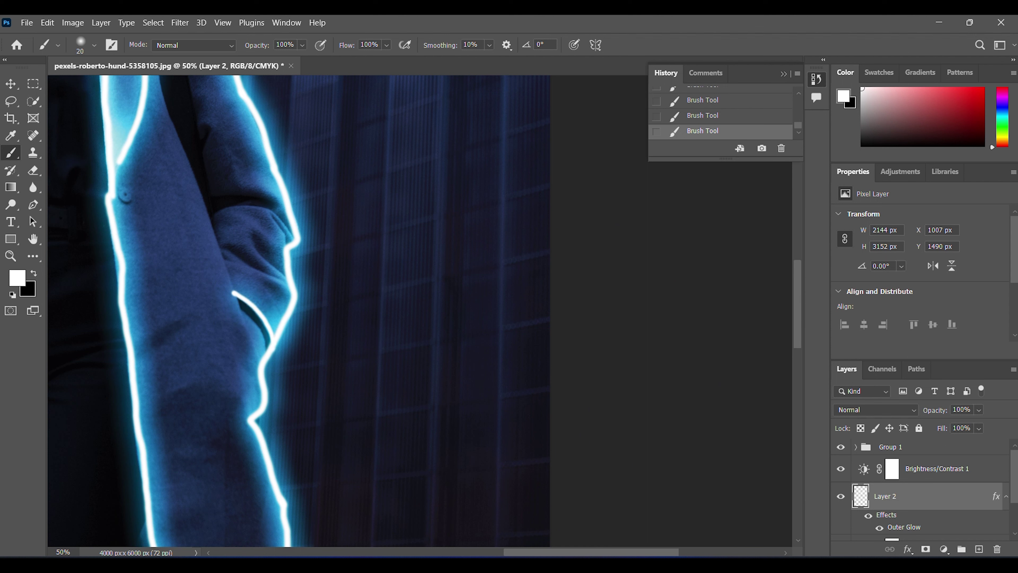
mouse_move(226, 264)
mouse_down()
mouse_move(286, 282)
mouse_move(279, 273)
mouse_up()
mouse_move(252, 231)
mouse_down()
mouse_move(263, 254)
mouse_move(287, 232)
mouse_up()
mouse_move(217, 215)
mouse_down()
mouse_move(272, 210)
mouse_move(271, 198)
mouse_move(262, 224)
mouse_up()
Outline the shoulder, sleeve and diagonal coat fold with glowing lines.
scroll(264, 168, up, 5)
scroll(265, 169, left, 2)
drag(283, 302, 276, 332)
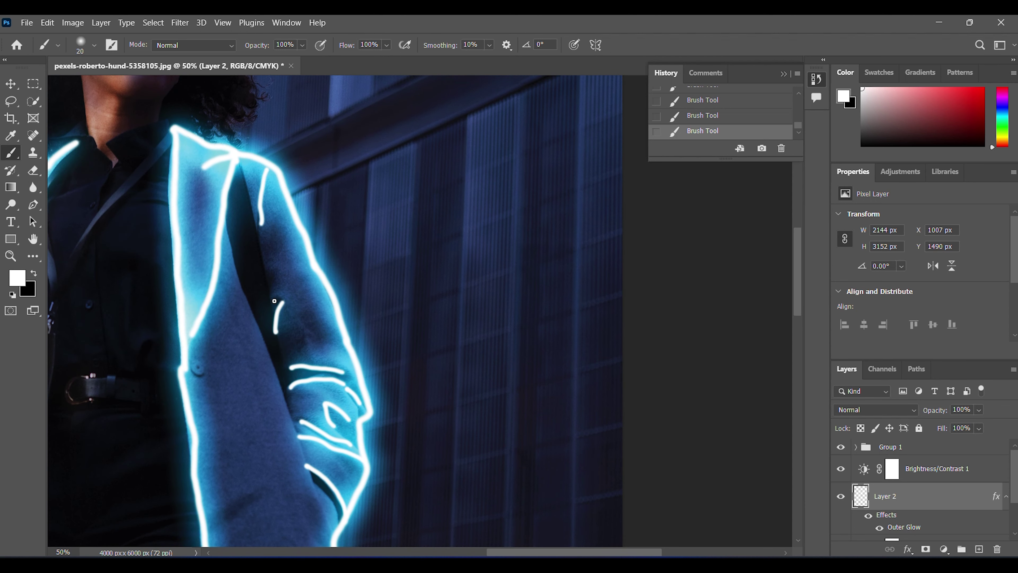
drag(227, 236, 276, 338)
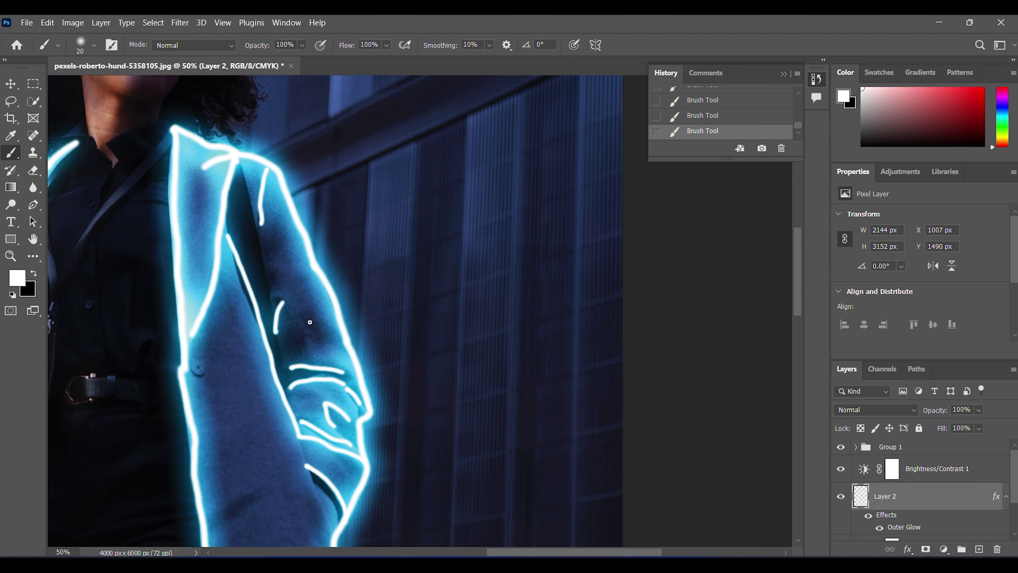
scroll(286, 336, down, 5)
scroll(383, 203, left, 2)
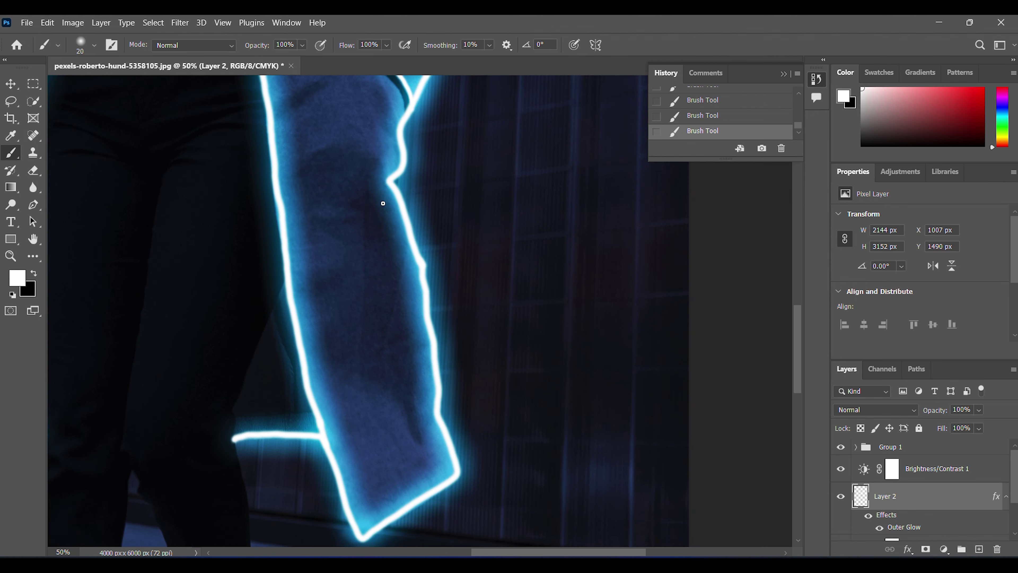
drag(368, 200, 402, 460)
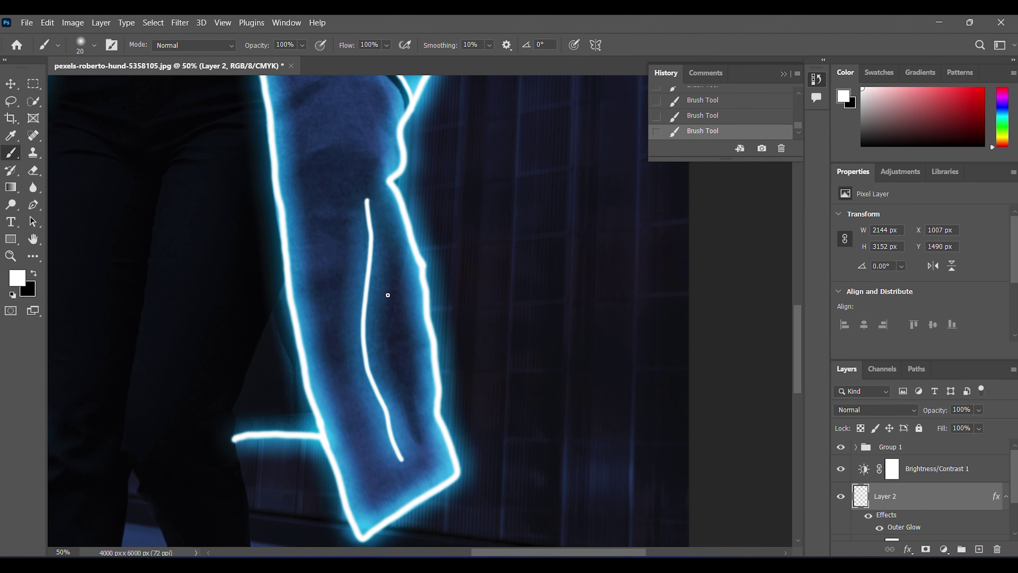
mouse_move(374, 276)
mouse_down()
mouse_move(500, 270)
mouse_move(434, 291)
mouse_move(320, 470)
mouse_move(359, 406)
mouse_move(375, 489)
mouse_move(386, 455)
mouse_up()
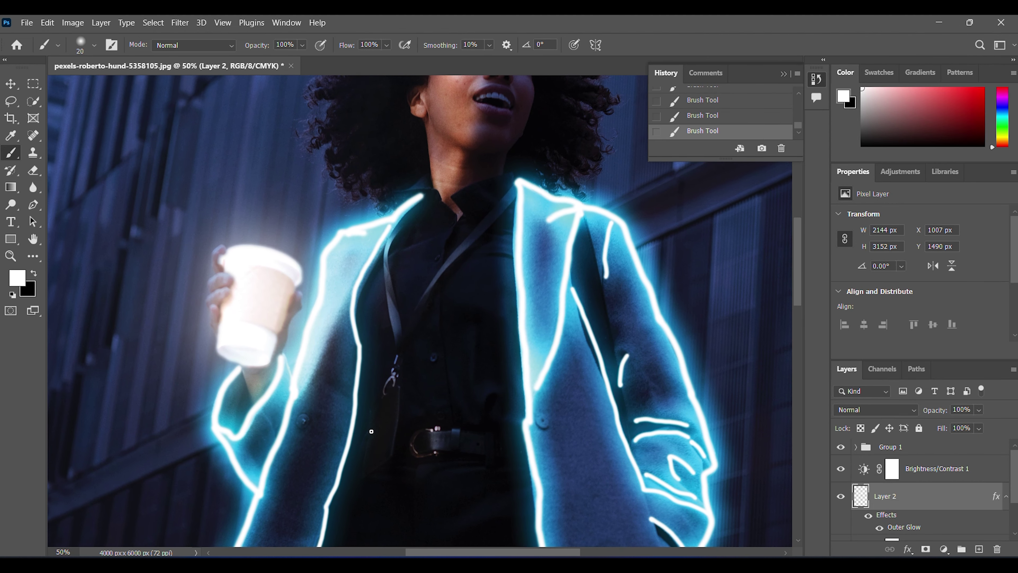
Outline the ID badge, its clip and the lanyard in glowing cyan.
drag(370, 409, 395, 453)
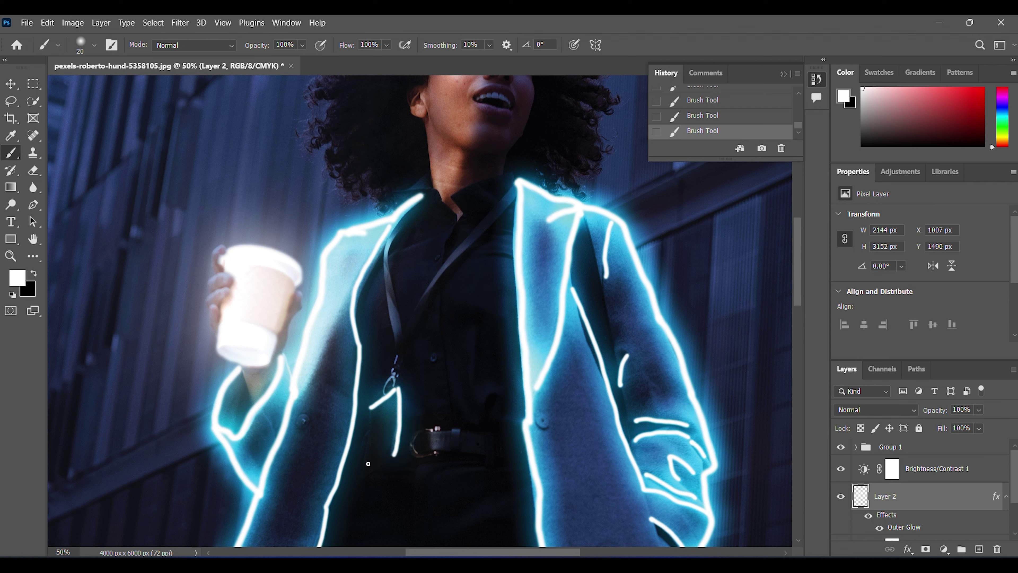
drag(368, 475, 393, 455)
drag(369, 408, 366, 472)
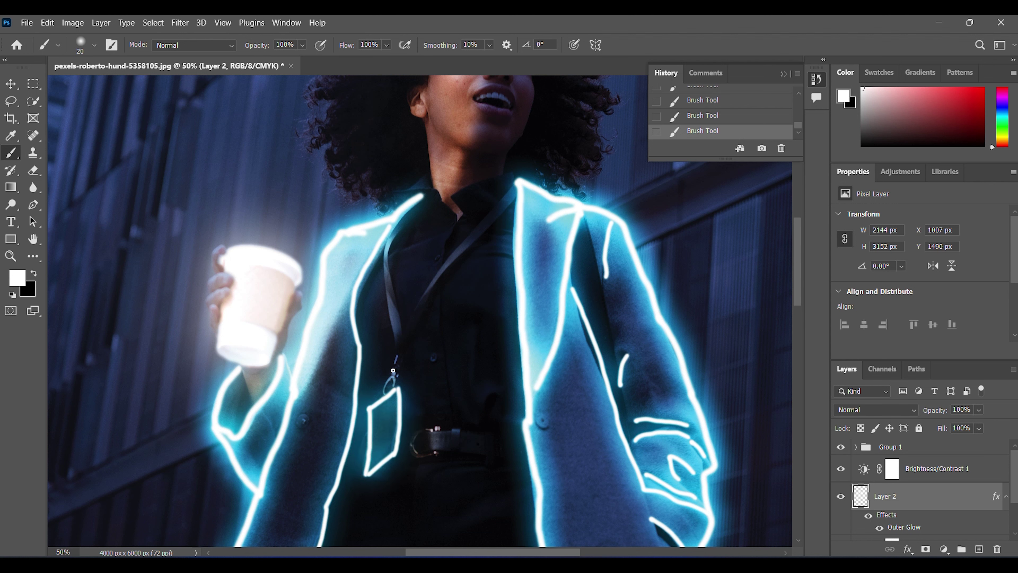
drag(384, 396, 400, 358)
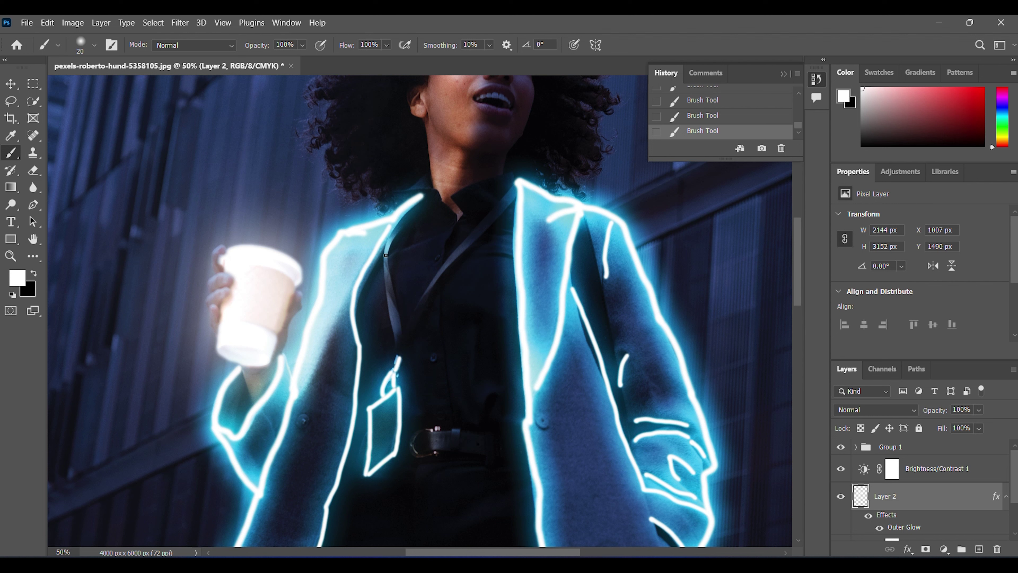
drag(386, 255, 399, 358)
Redraw the lanyard as a thinner glowing line from the collar down to the knot.
key(ctrl+z)
key(ctrl+z)
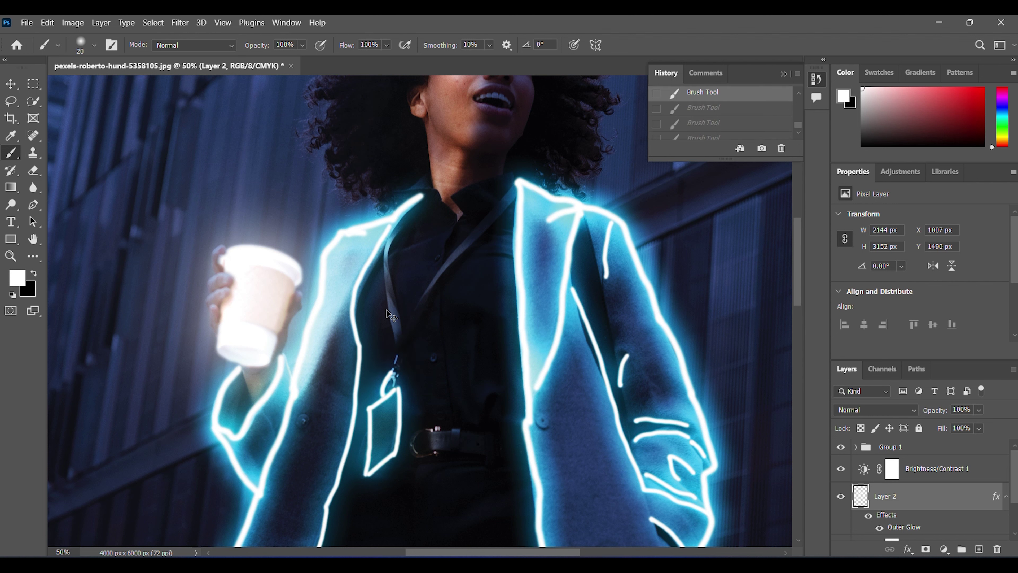
key(ctrl+z)
key(ctrl+z)
key(ctrl+z)
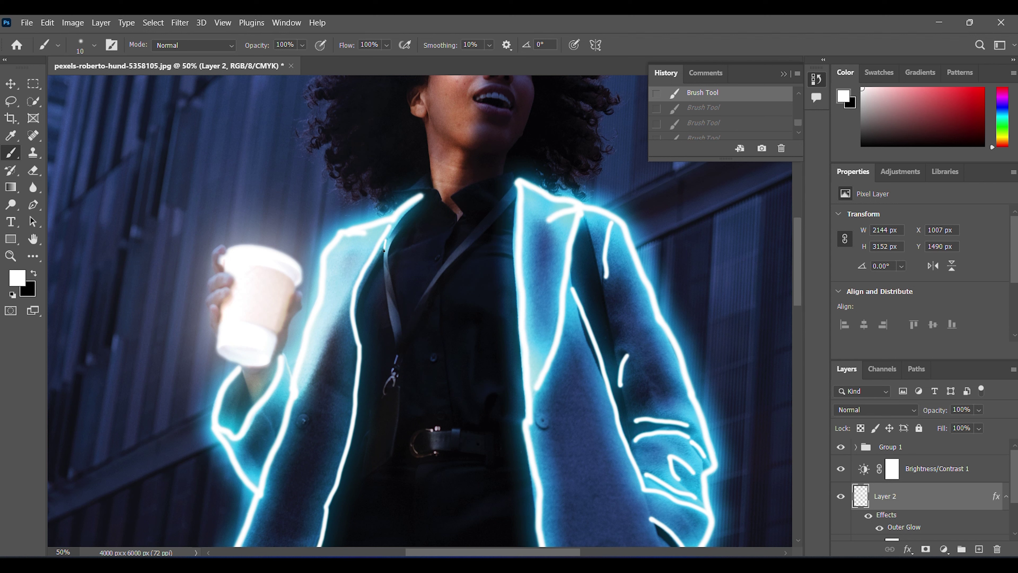
drag(384, 251, 391, 358)
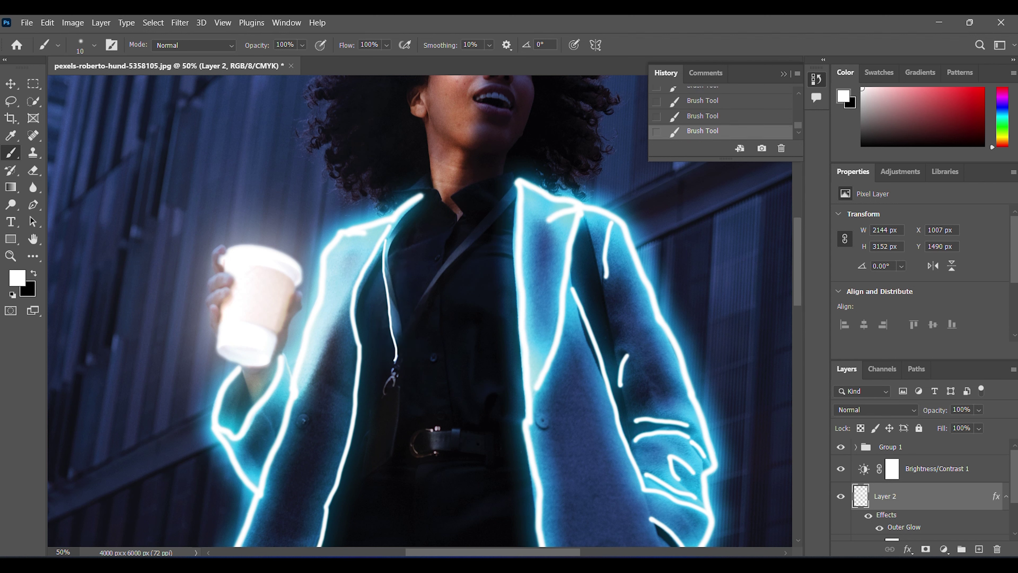
drag(405, 209, 387, 238)
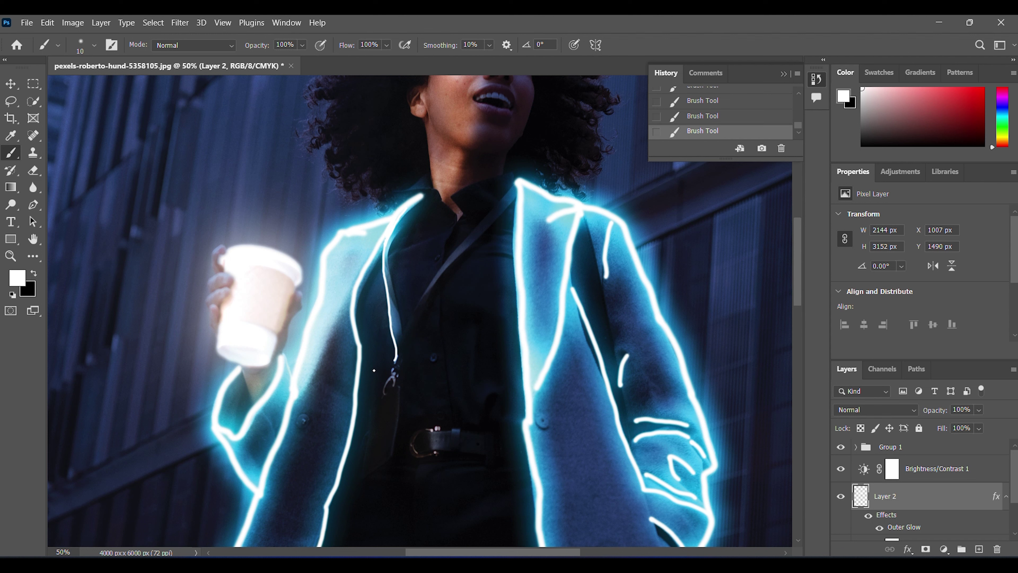
drag(394, 364, 389, 381)
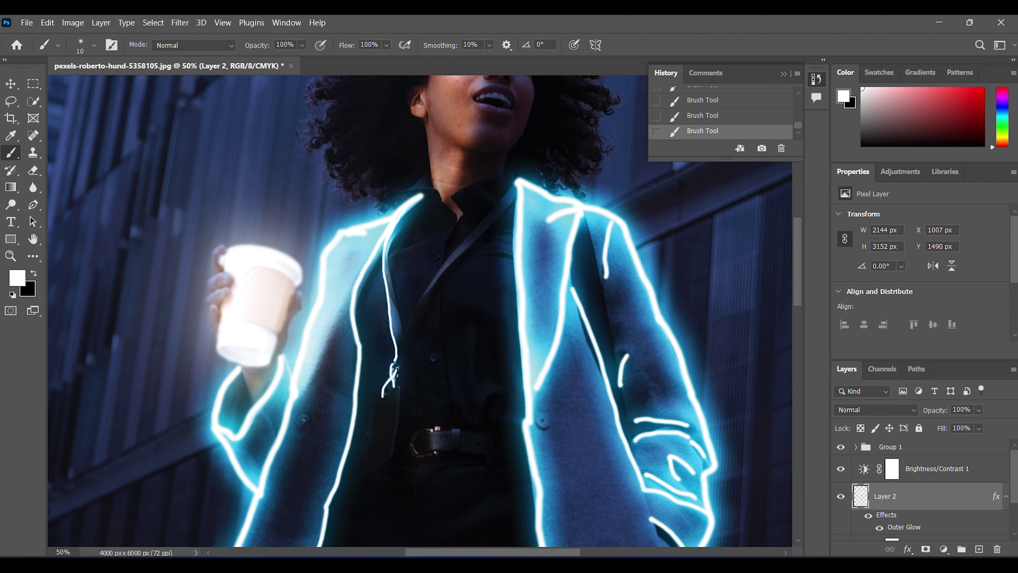
mouse_move(405, 336)
mouse_down()
mouse_move(397, 363)
mouse_move(512, 186)
mouse_move(441, 276)
mouse_up()
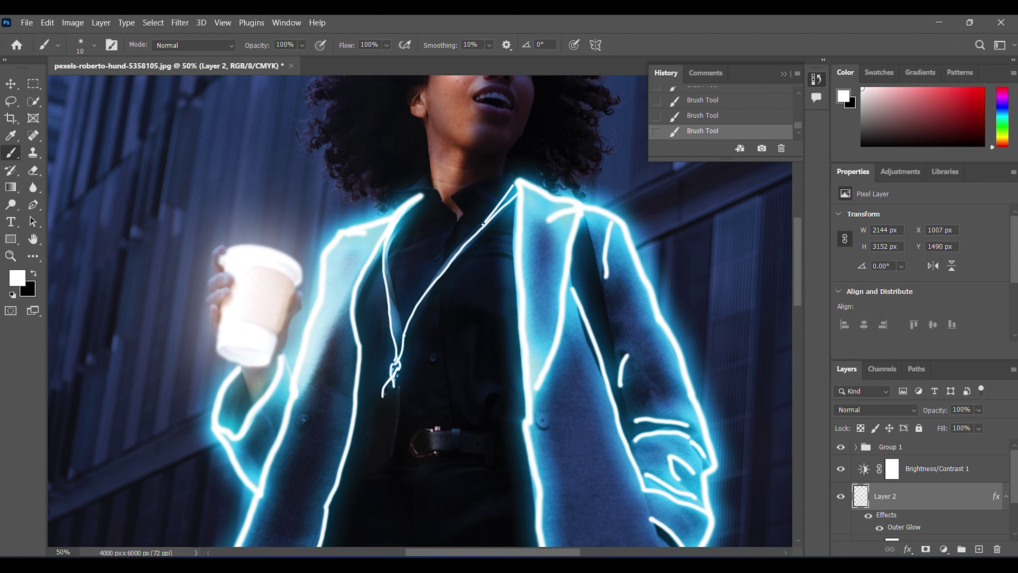
key(ctrl+z)
key(ctrl+z)
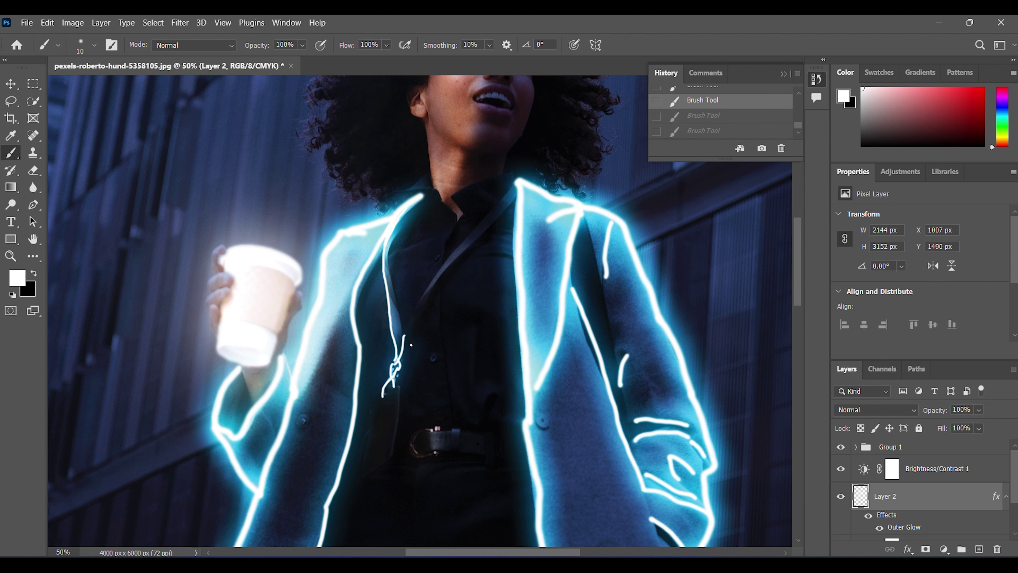
mouse_move(411, 345)
mouse_down()
mouse_move(514, 196)
mouse_move(404, 352)
mouse_up()
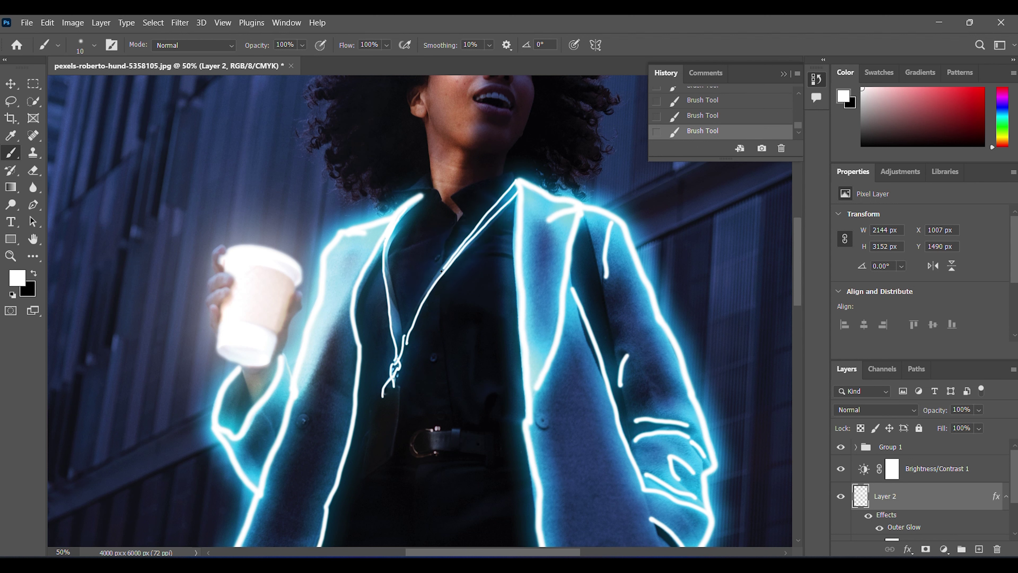
key(ctrl+z)
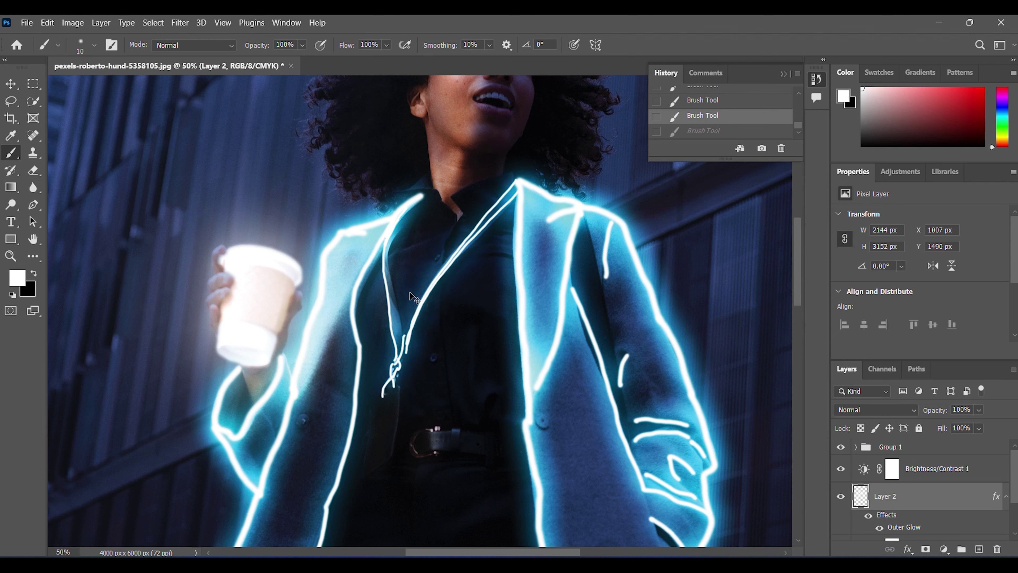
key(ctrl+z)
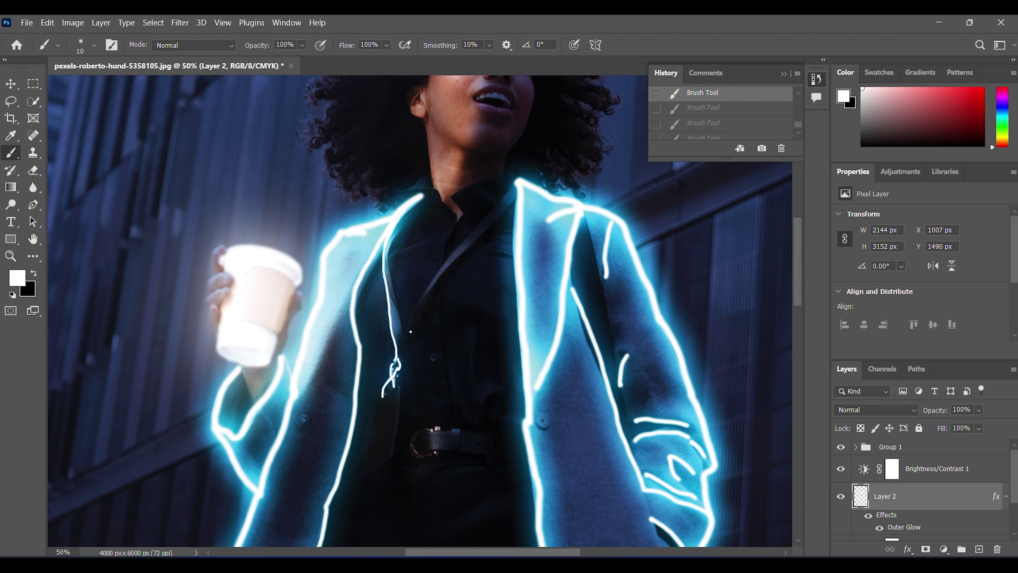
drag(411, 331, 508, 193)
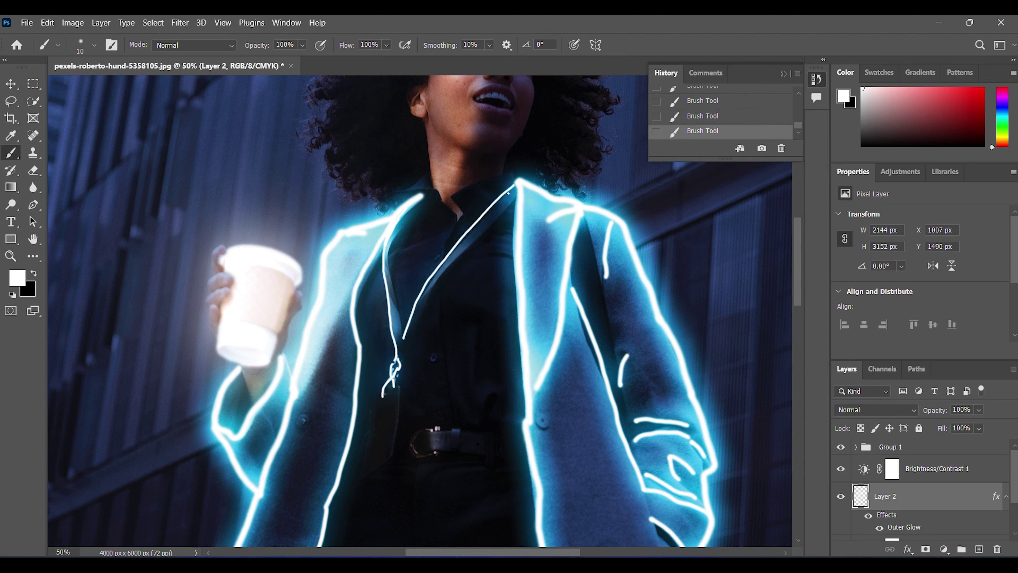
drag(402, 342, 395, 364)
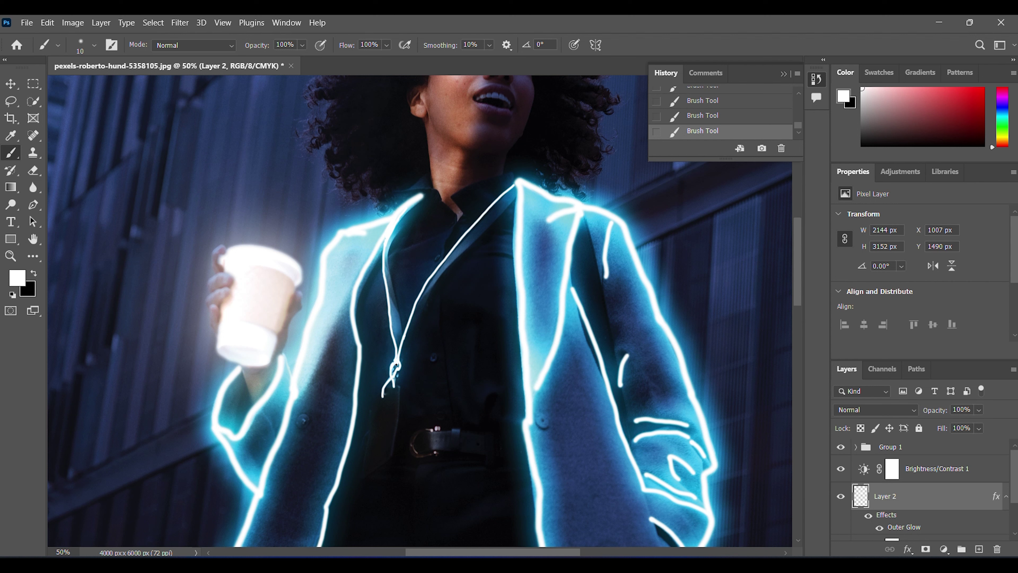
Outline the badge, the belt end and buckle, linking the coat edge to the badge.
mouse_move(373, 406)
mouse_down()
mouse_move(395, 449)
mouse_move(373, 421)
mouse_up()
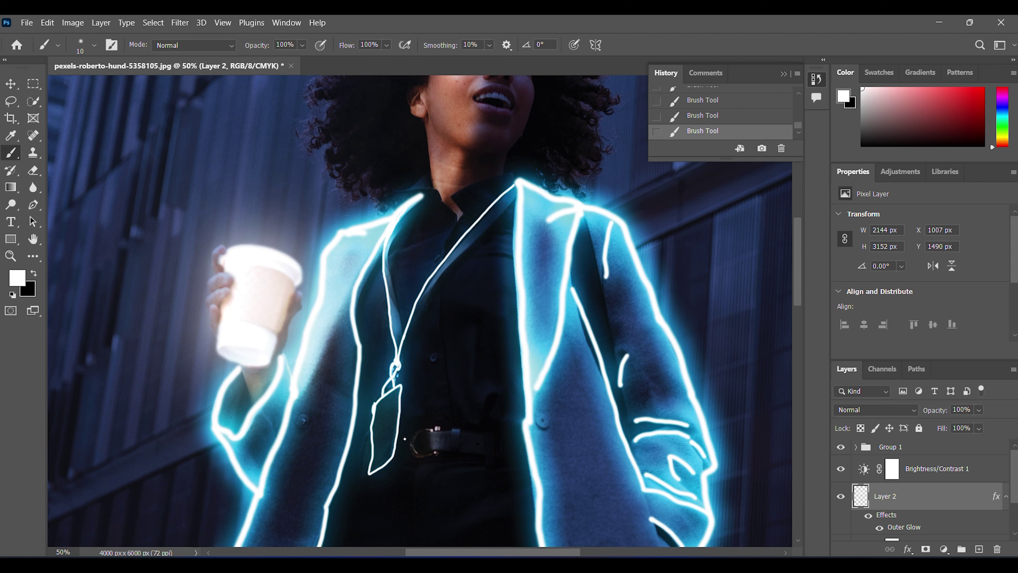
mouse_move(428, 432)
mouse_down()
mouse_move(451, 460)
mouse_move(489, 438)
mouse_move(489, 463)
mouse_move(514, 451)
mouse_move(528, 459)
mouse_up()
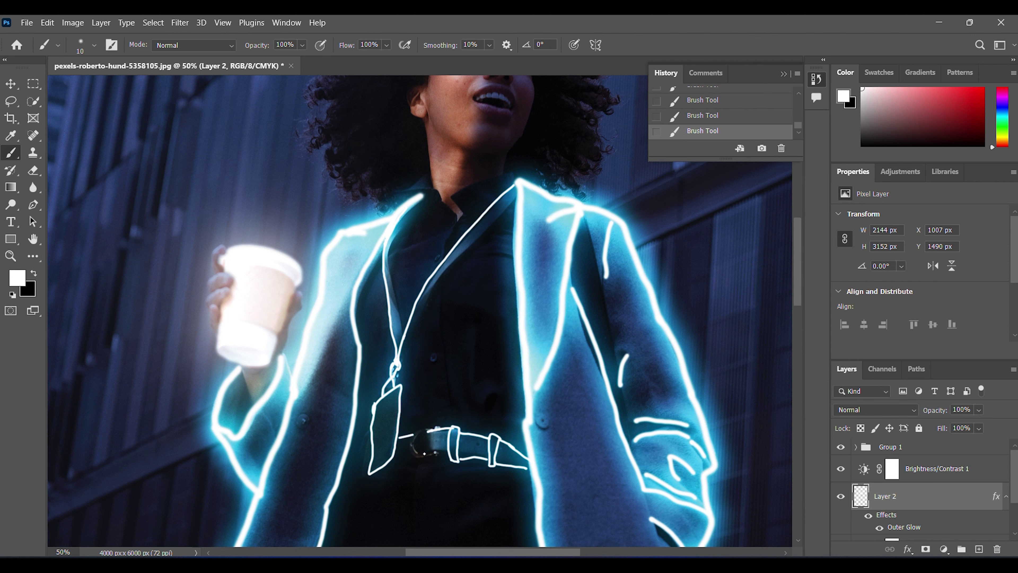
mouse_move(425, 454)
mouse_down()
mouse_move(440, 452)
mouse_move(422, 460)
mouse_move(451, 427)
mouse_up()
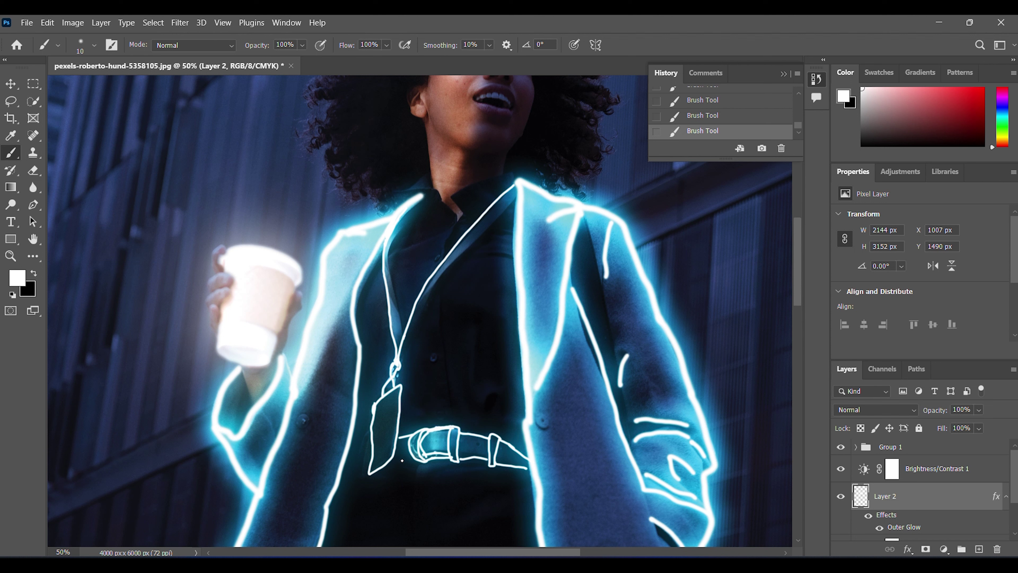
drag(349, 453, 370, 444)
drag(344, 476, 412, 457)
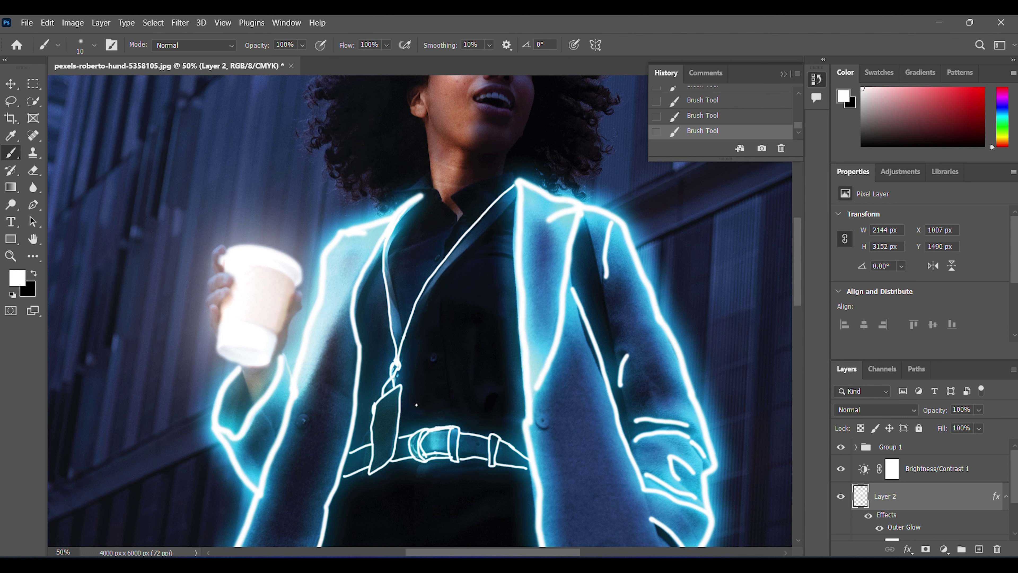
Trace both sides of the shirt collar, undoing the stray collar strokes.
drag(453, 198, 444, 264)
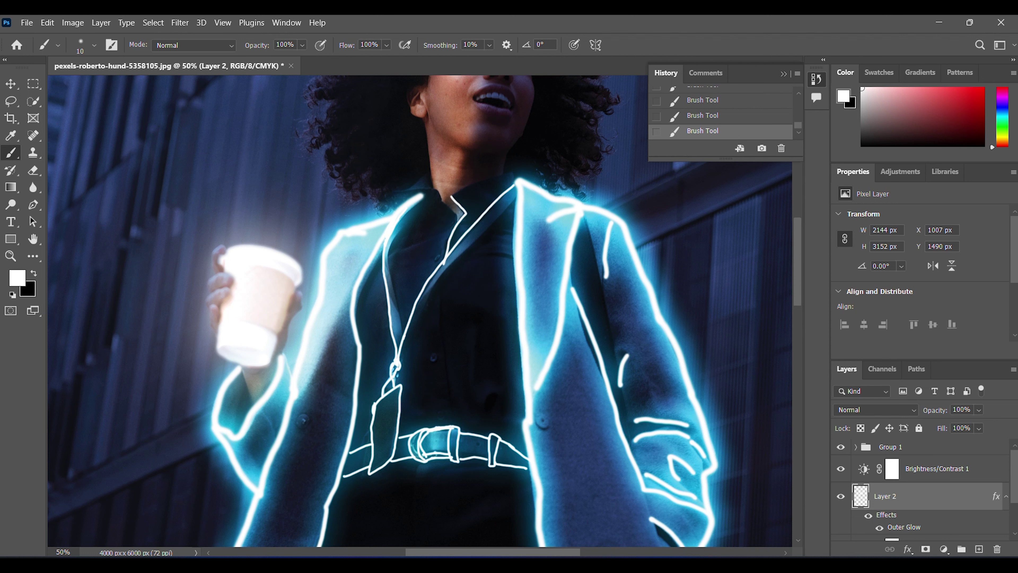
drag(454, 196, 515, 184)
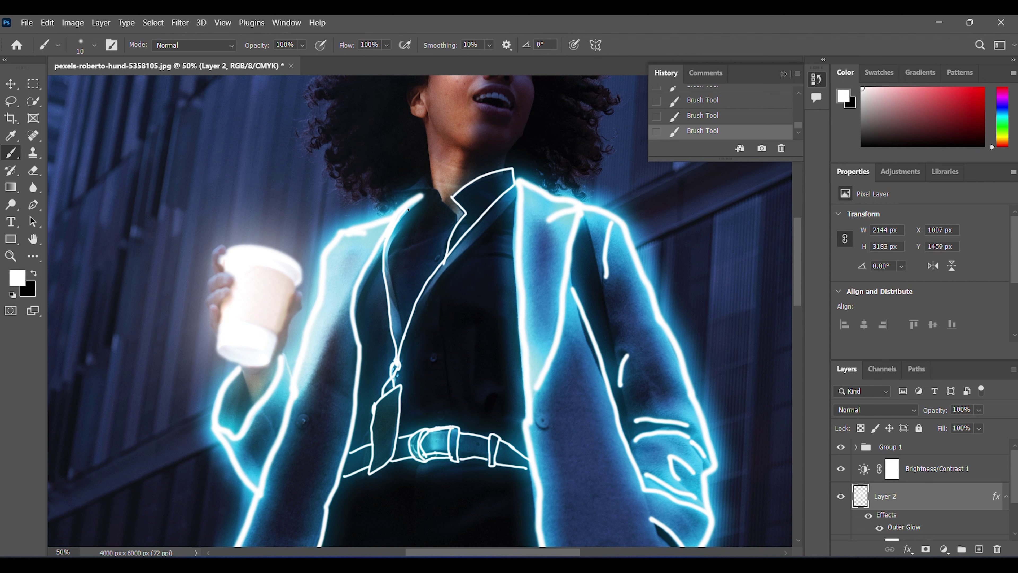
drag(394, 196, 455, 219)
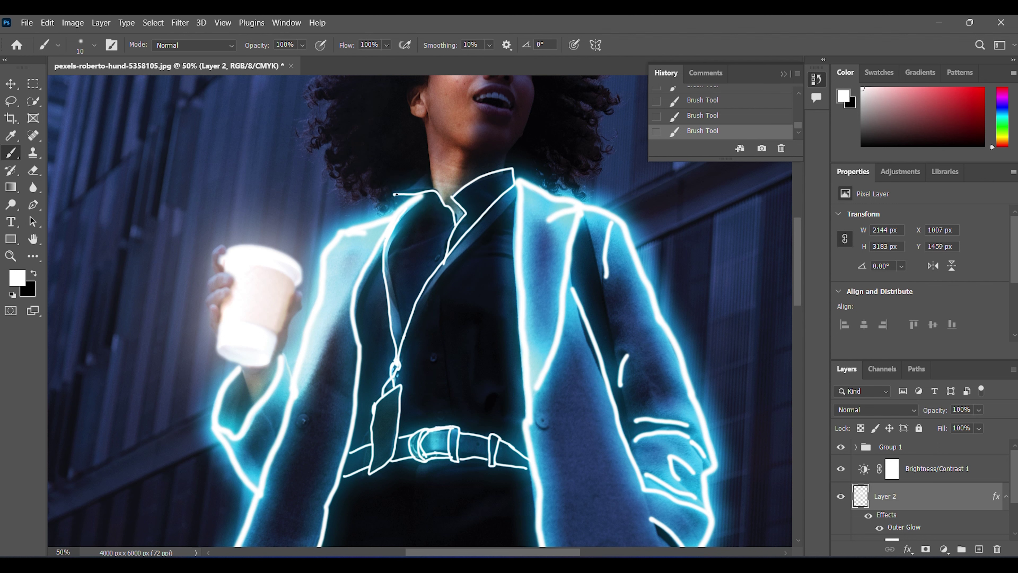
mouse_move(397, 194)
mouse_down()
mouse_move(420, 177)
mouse_move(438, 193)
mouse_up()
key(ctrl+z)
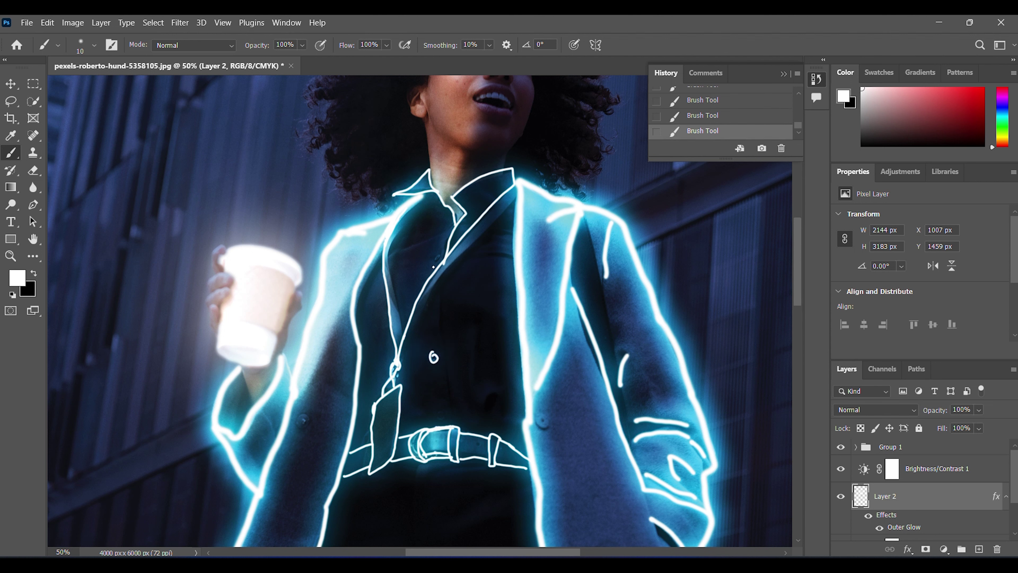
key(ctrl+z)
Outline both coat panels' inner front edges, extending the line up to the belt.
drag(465, 431, 505, 159)
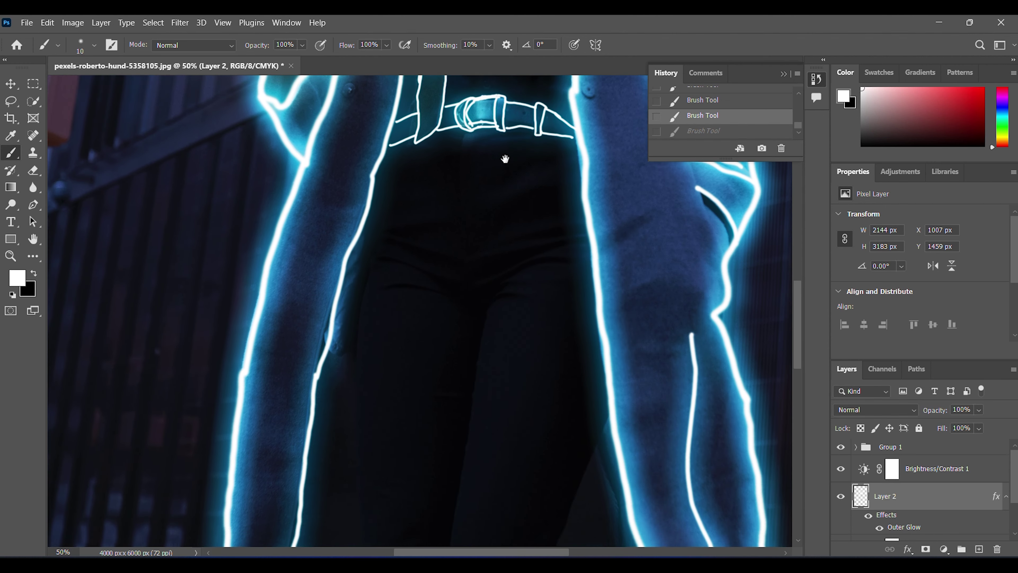
scroll(501, 184, down, 5)
scroll(490, 229, up, 2)
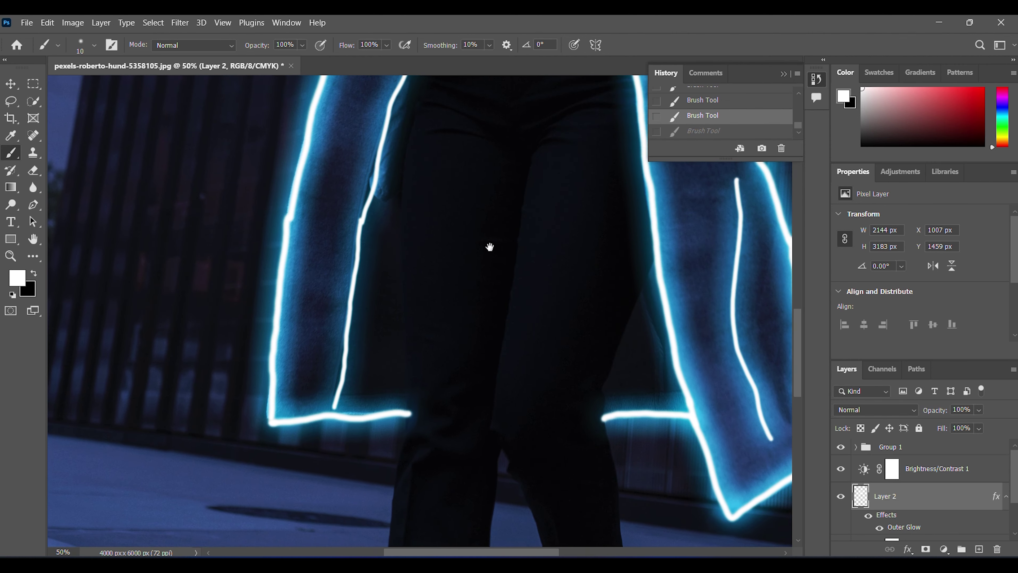
drag(412, 123, 408, 413)
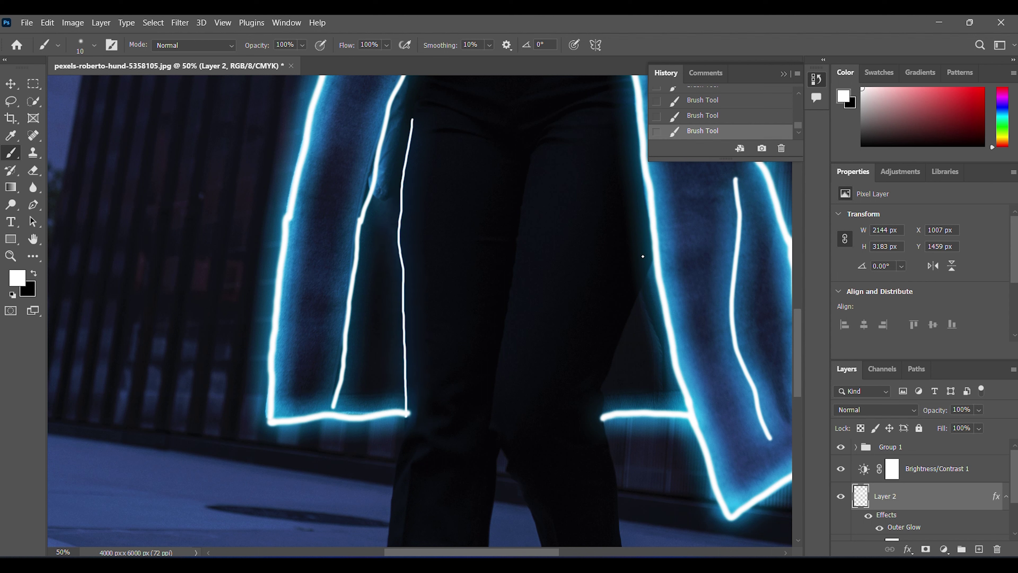
drag(653, 263, 603, 421)
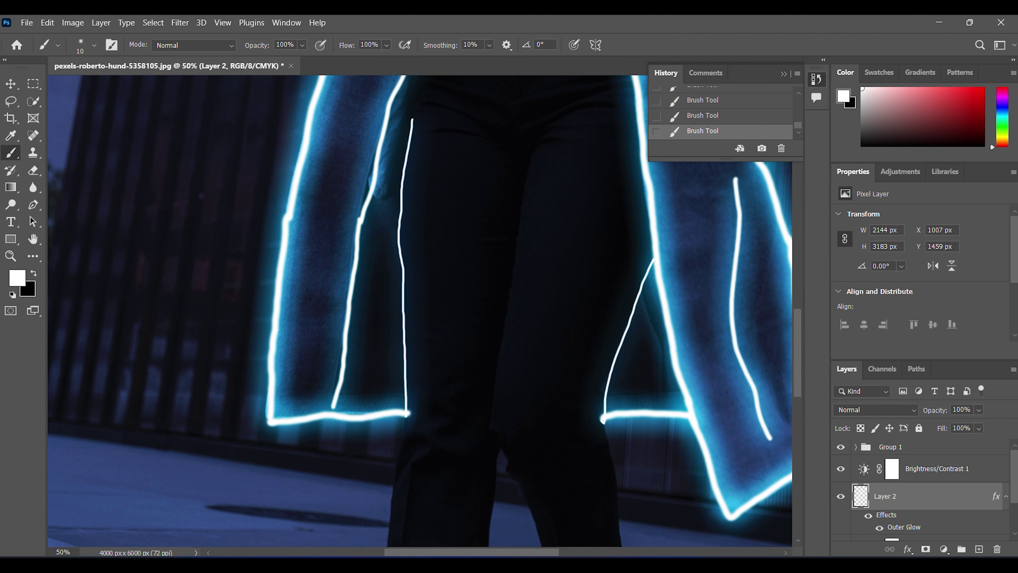
drag(416, 112, 428, 236)
mouse_move(424, 239)
mouse_down()
mouse_move(419, 171)
mouse_move(452, 87)
mouse_up()
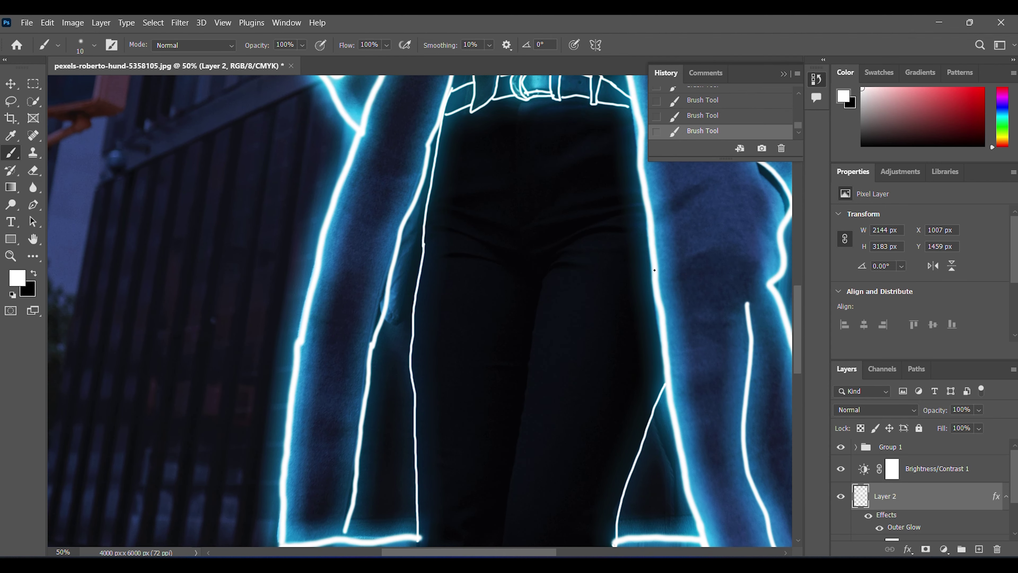
Zoom out to view the whole glowing coat outline.
scroll(596, 311, down, 5)
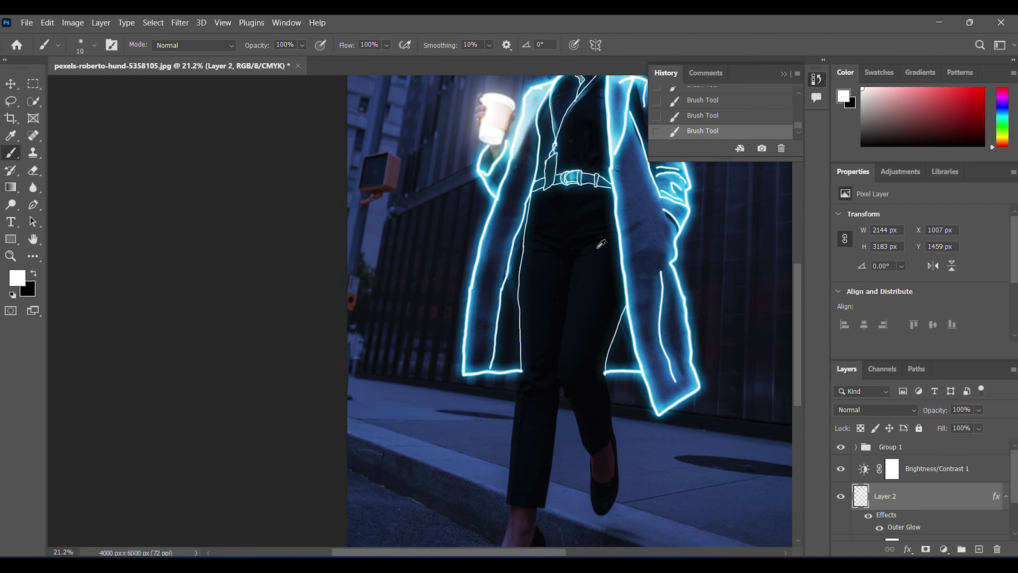
drag(596, 311, 488, 262)
scroll(488, 262, down, 2)
scroll(473, 241, down, 1)
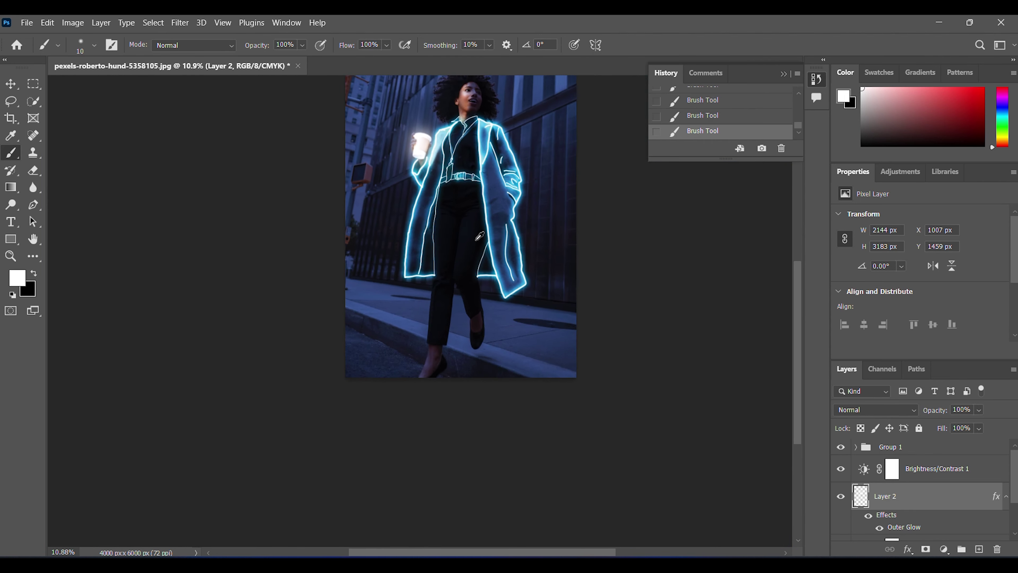
scroll(471, 245, down, 1)
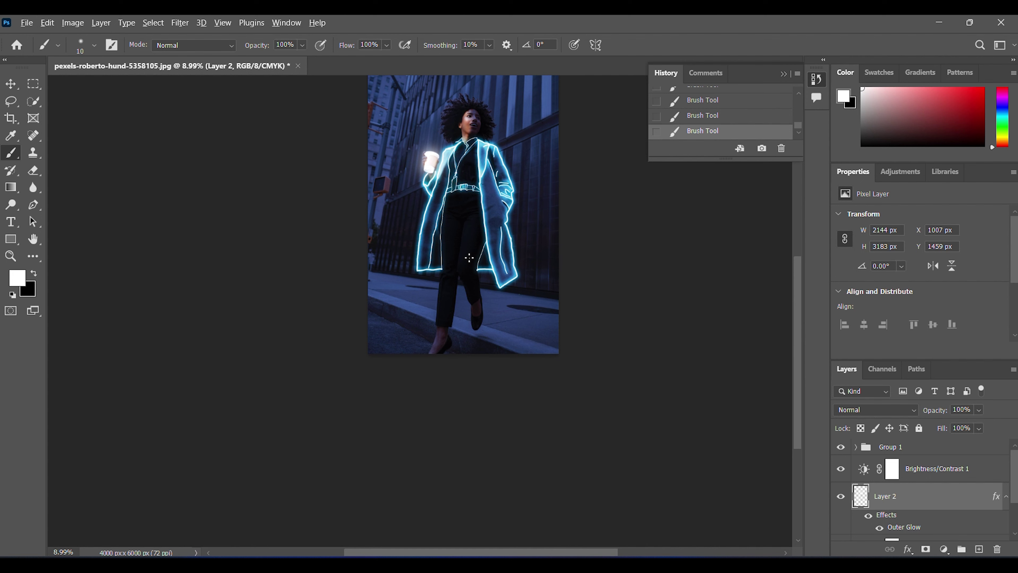
scroll(469, 258, up, 1)
scroll(470, 256, down, 1)
scroll(467, 281, up, 1)
scroll(466, 282, up, 1)
scroll(468, 280, down, 1)
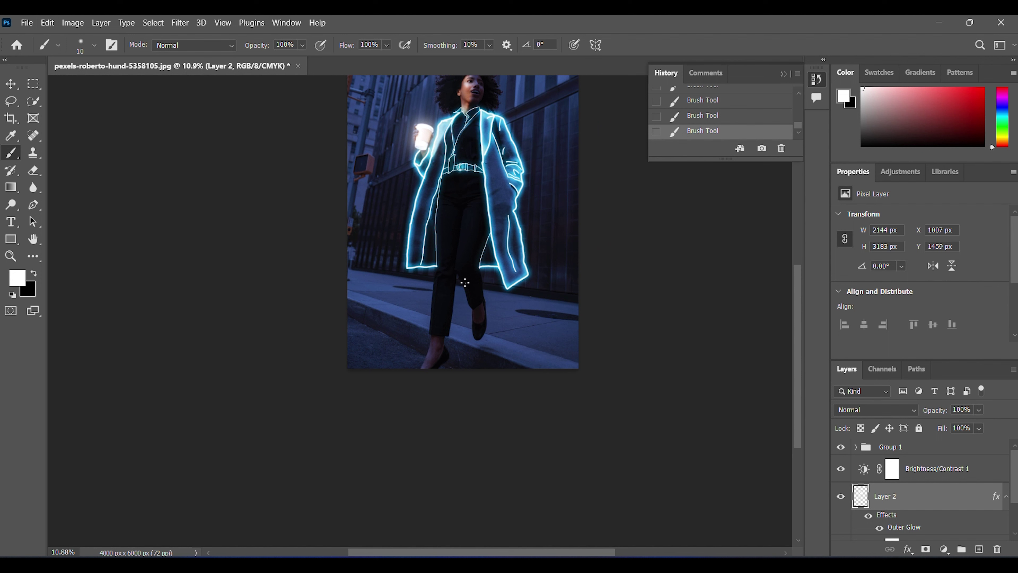
Enlarge the brush to size 25 and trace the left trouser leg and its hem in cyan.
key(bracketright)
key(bracketright)
key(bracketright)
scroll(483, 349, up, 3)
scroll(499, 307, up, 2)
scroll(500, 306, up, 2)
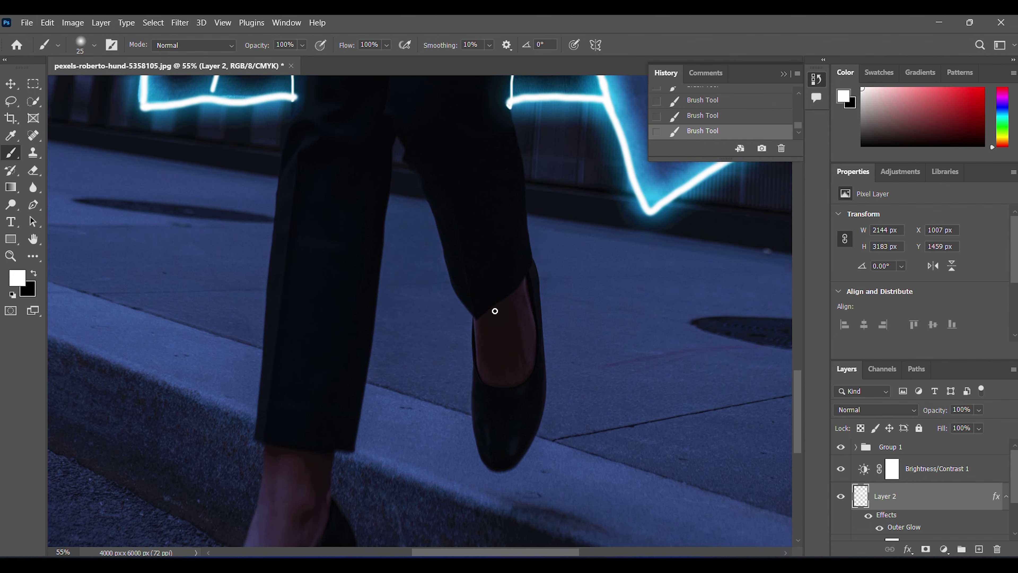
drag(254, 450, 252, 371)
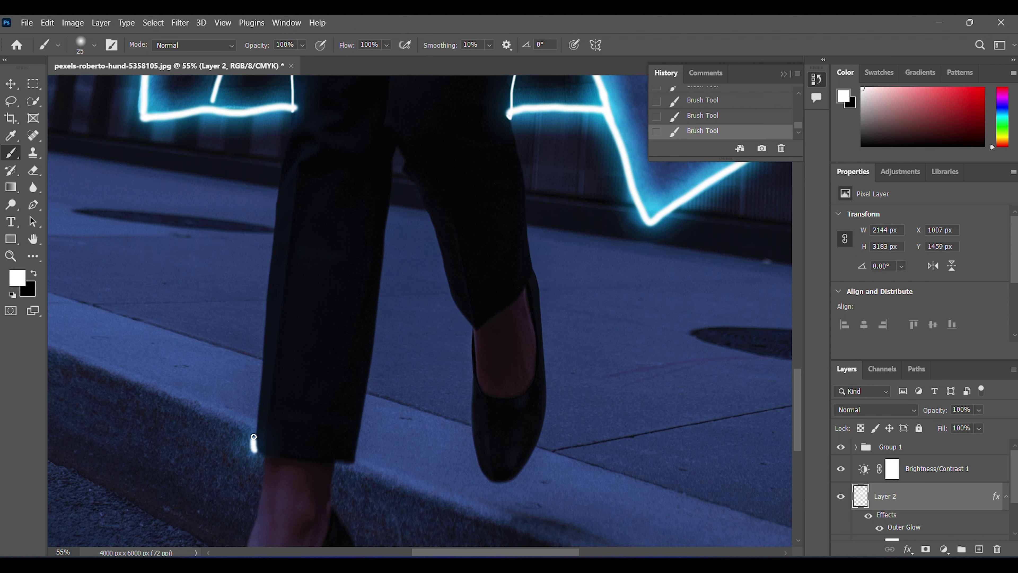
key(ctrl+z)
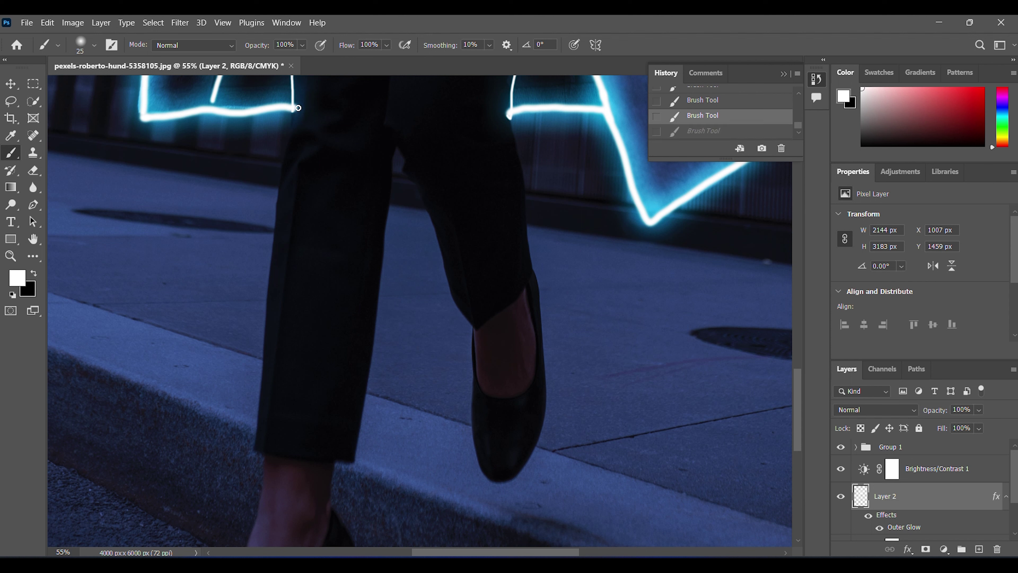
mouse_move(297, 106)
mouse_down()
mouse_move(280, 220)
mouse_move(285, 332)
mouse_up()
key(ctrl+z)
drag(296, 107, 254, 453)
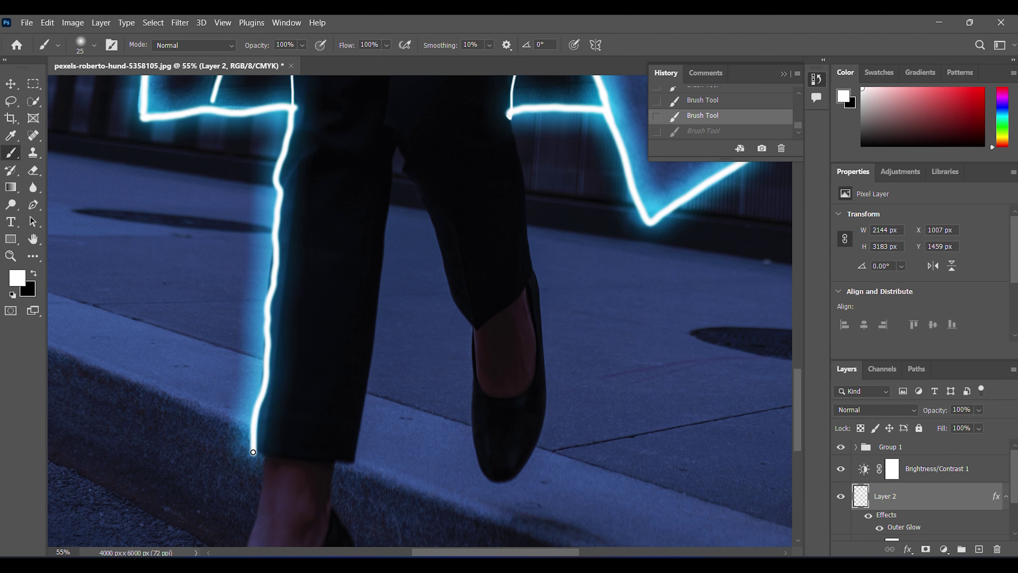
drag(398, 139, 356, 466)
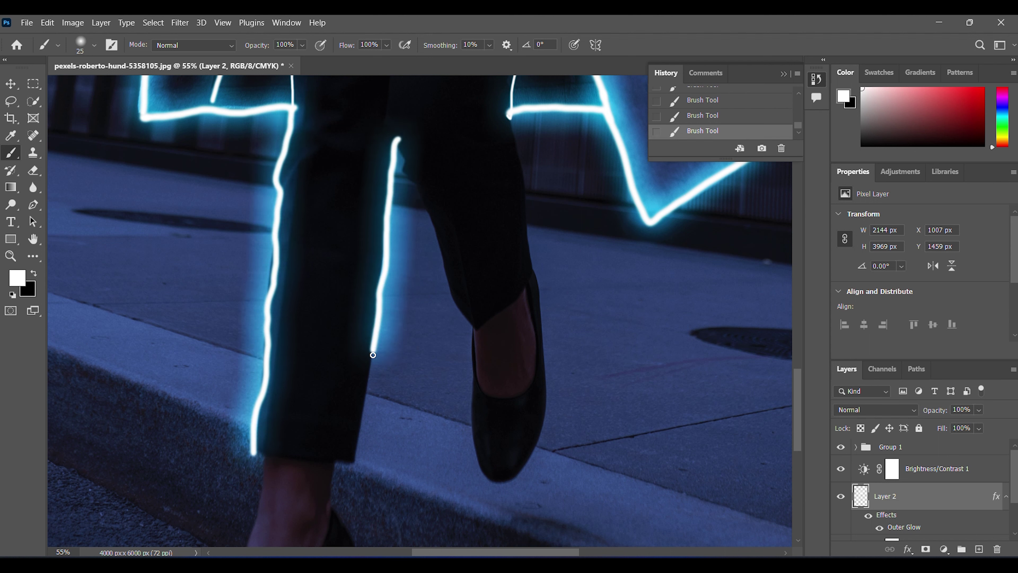
drag(255, 452, 355, 459)
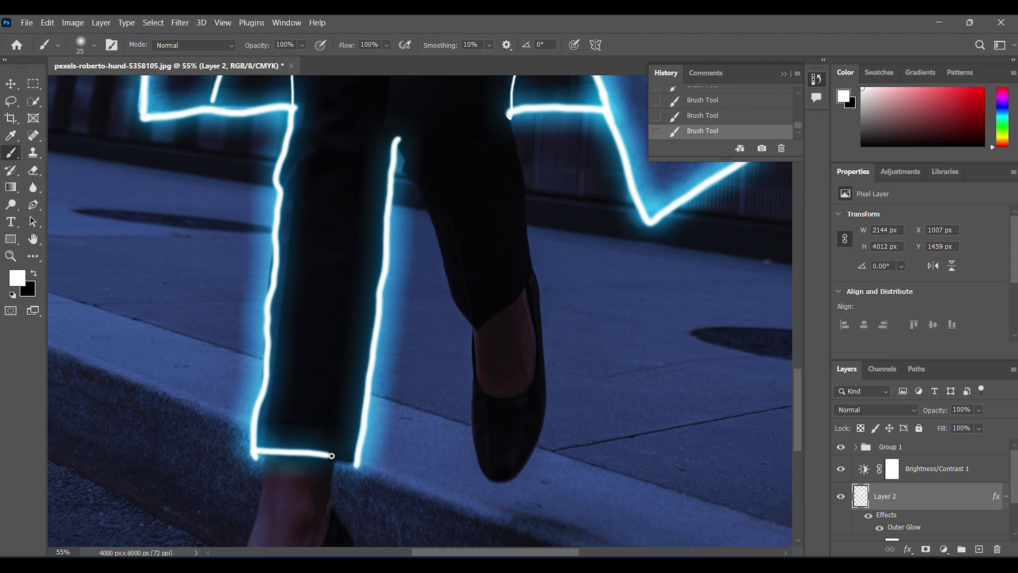
key(ctrl+z)
drag(253, 457, 354, 464)
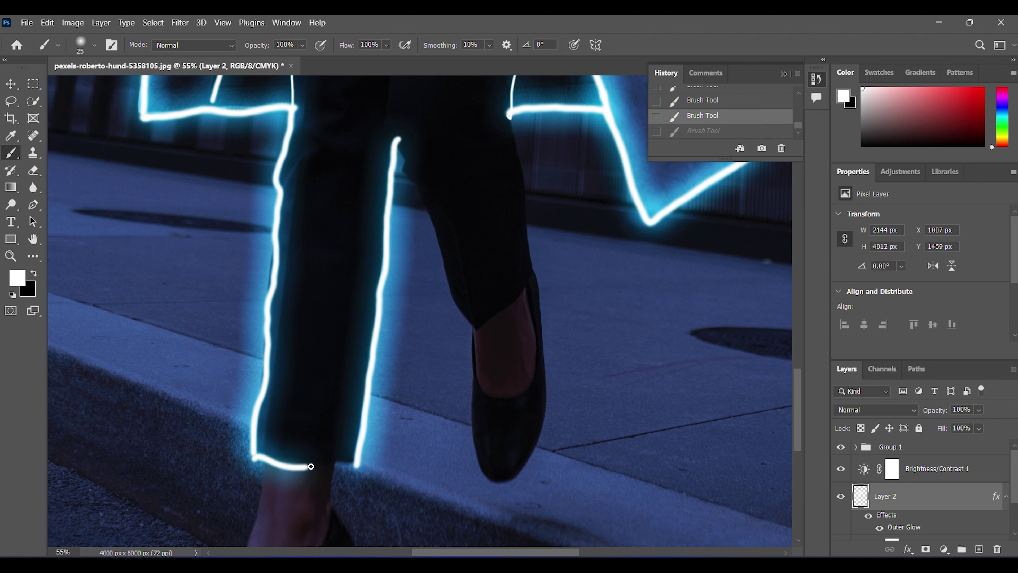
Outline the right trouser leg's inner and outer edges and the V-shaped cuff above the shoe.
drag(478, 329, 529, 273)
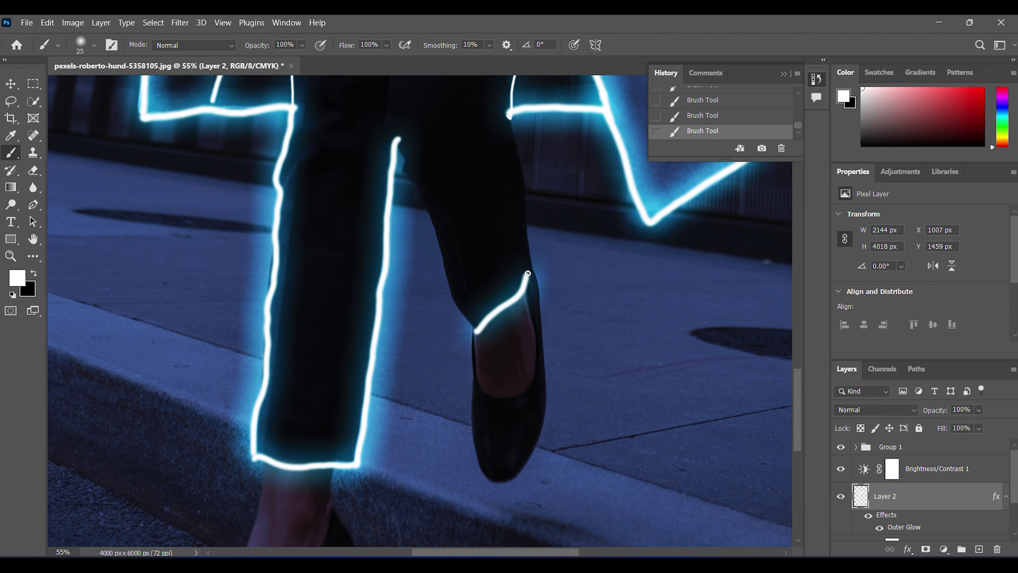
drag(452, 301, 479, 331)
drag(399, 141, 450, 291)
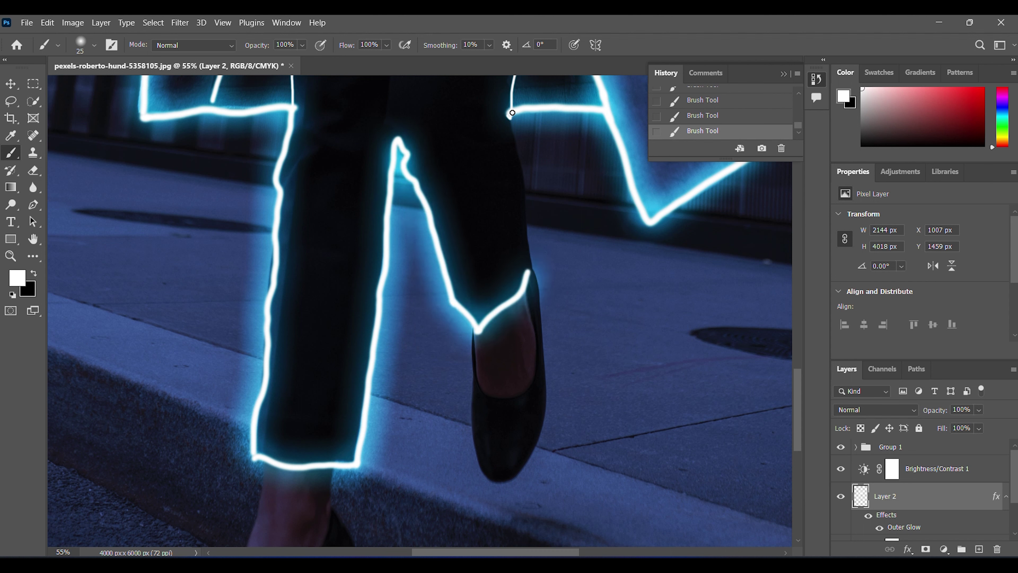
drag(510, 115, 535, 270)
key(ctrl+z)
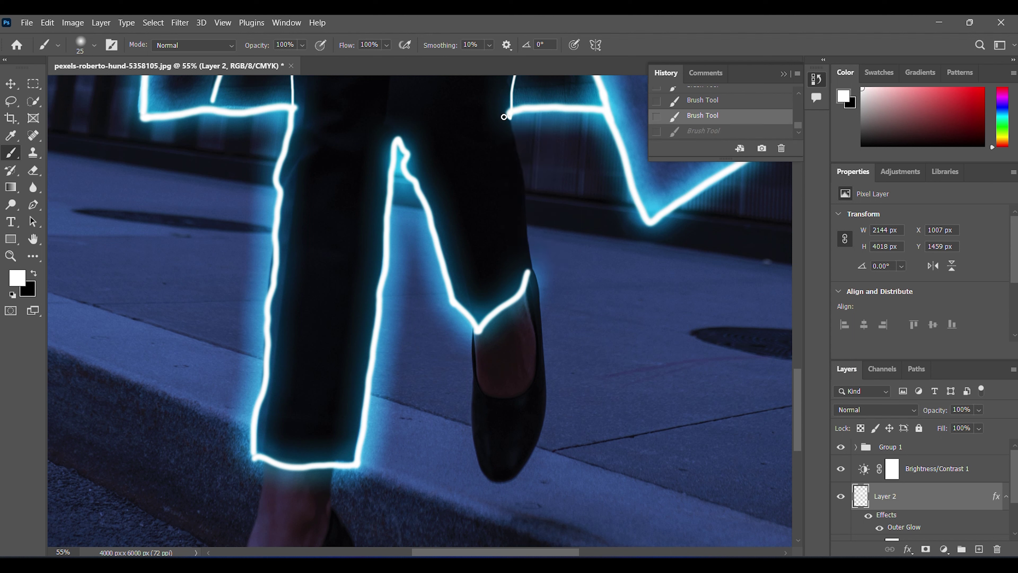
mouse_move(506, 114)
mouse_down()
mouse_move(532, 214)
mouse_move(536, 274)
mouse_move(510, 116)
mouse_move(532, 275)
mouse_up()
key(ctrl+z)
key(ctrl+z)
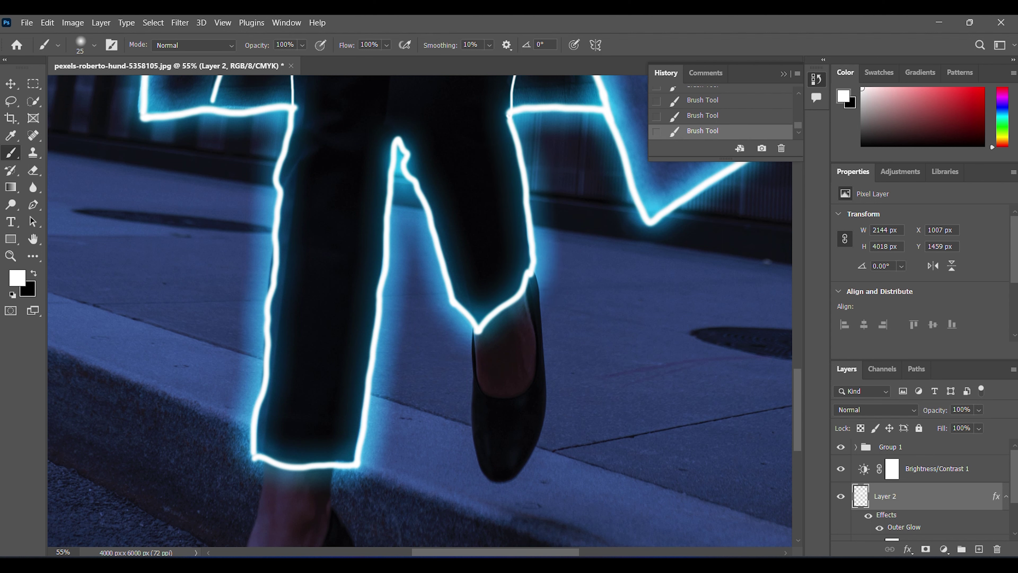
alt+scroll(545, 219, down, 5)
alt+scroll(545, 219, down, 3)
Add an empty Layer 3 above the outline layer.
alt+scroll(545, 219, down, 2)
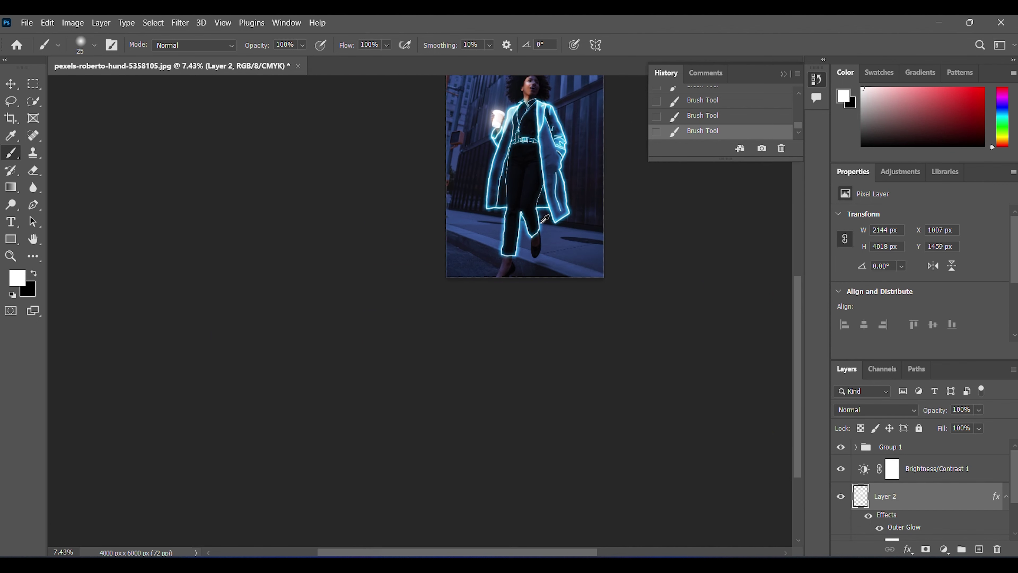
alt+scroll(545, 219, up, 3)
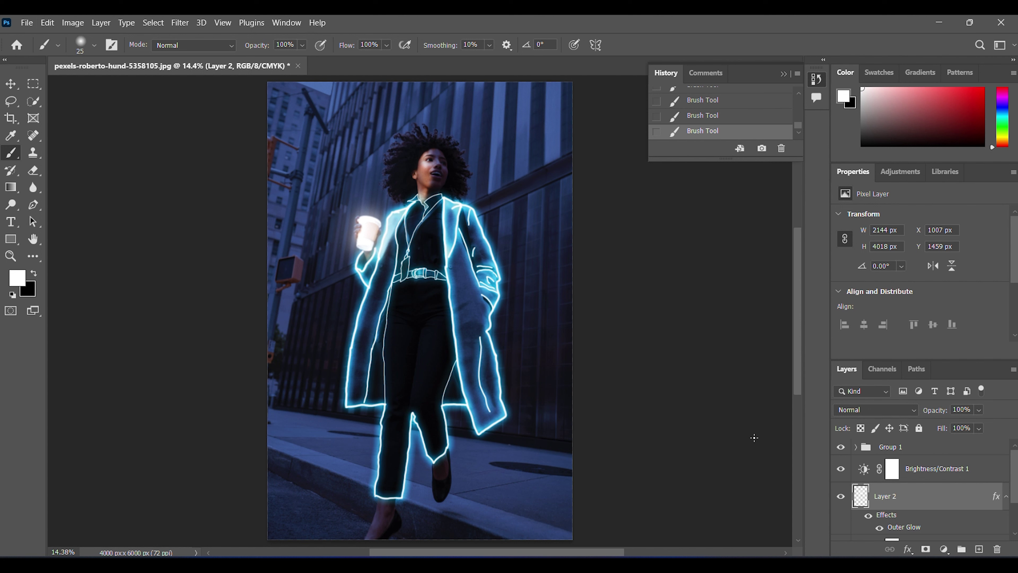
click(978, 549)
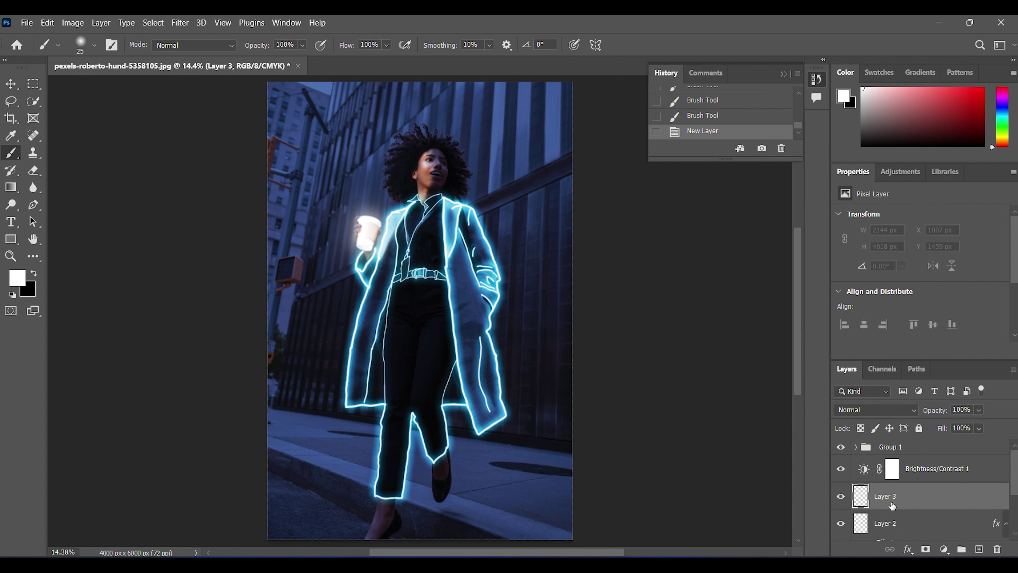
Move Brightness/Contrast 1 beneath Layer 2, then select Layer 3.
scroll(898, 503, down, 1)
drag(899, 503, 904, 522)
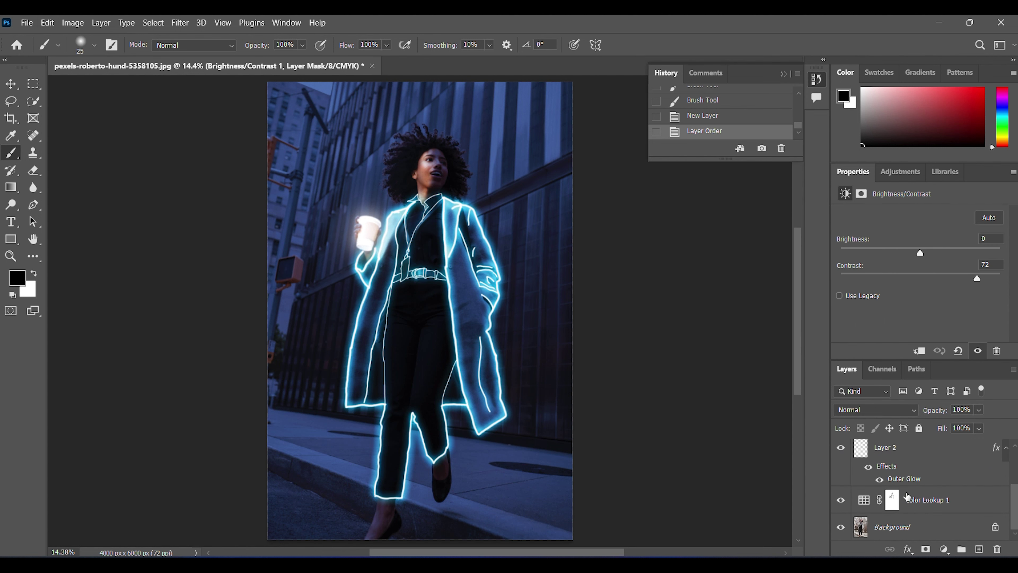
drag(915, 447, 927, 491)
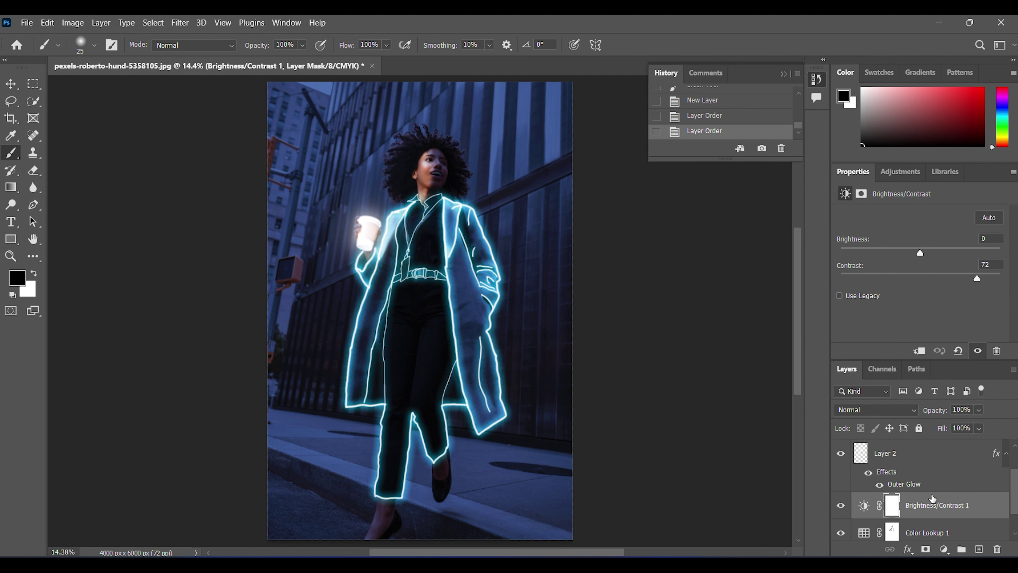
click(889, 476)
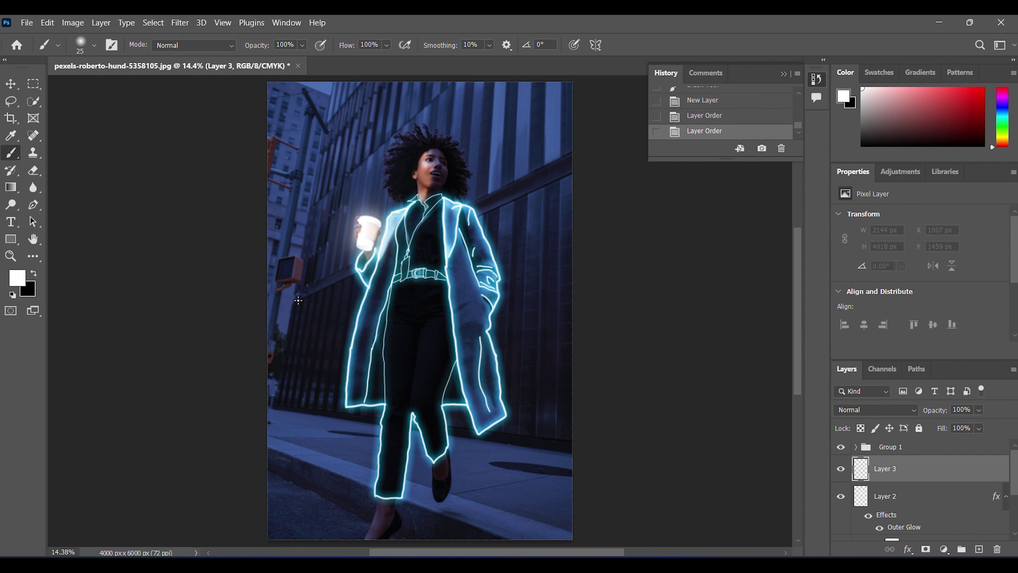
Draw straight white lines along the building's edge, undoing misplaced strokes.
drag(293, 300, 476, 300)
key(ctrl+z)
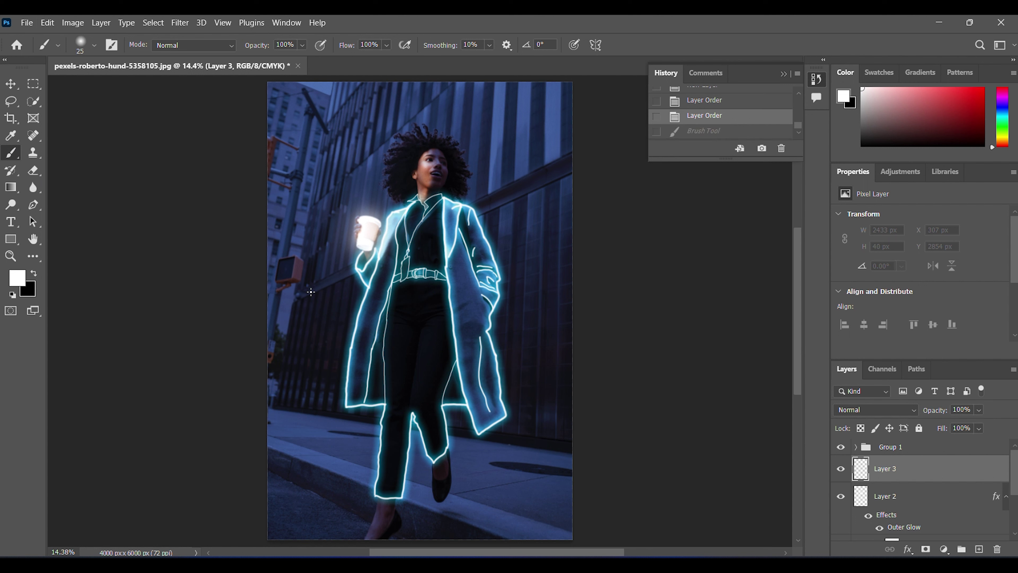
click(296, 297)
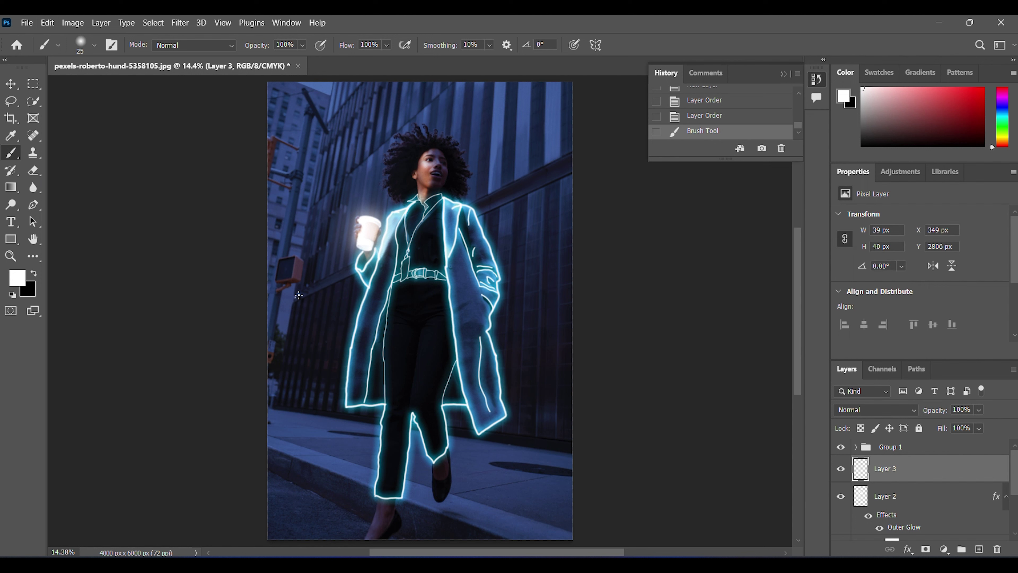
shift+click(572, 173)
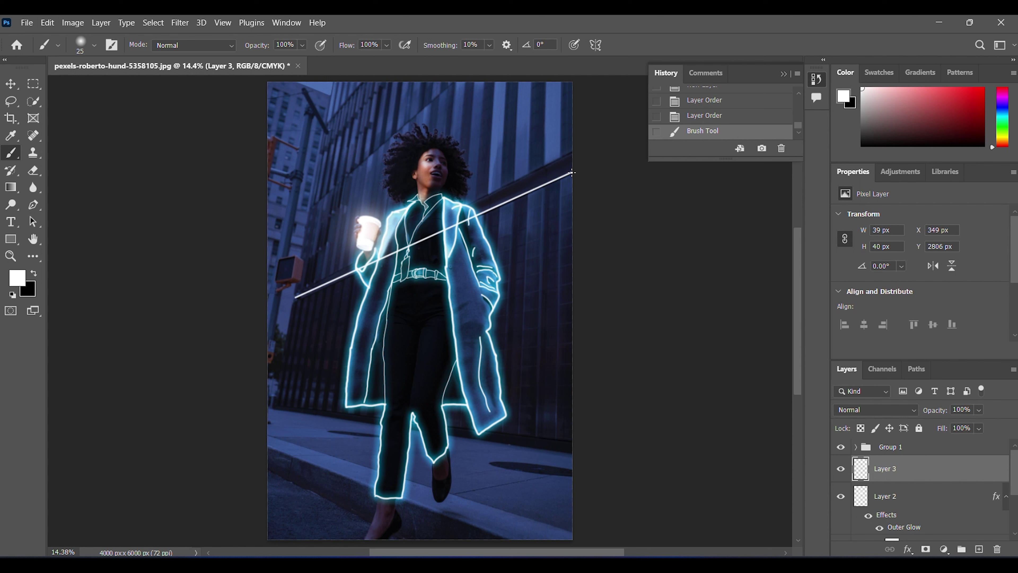
click(297, 288)
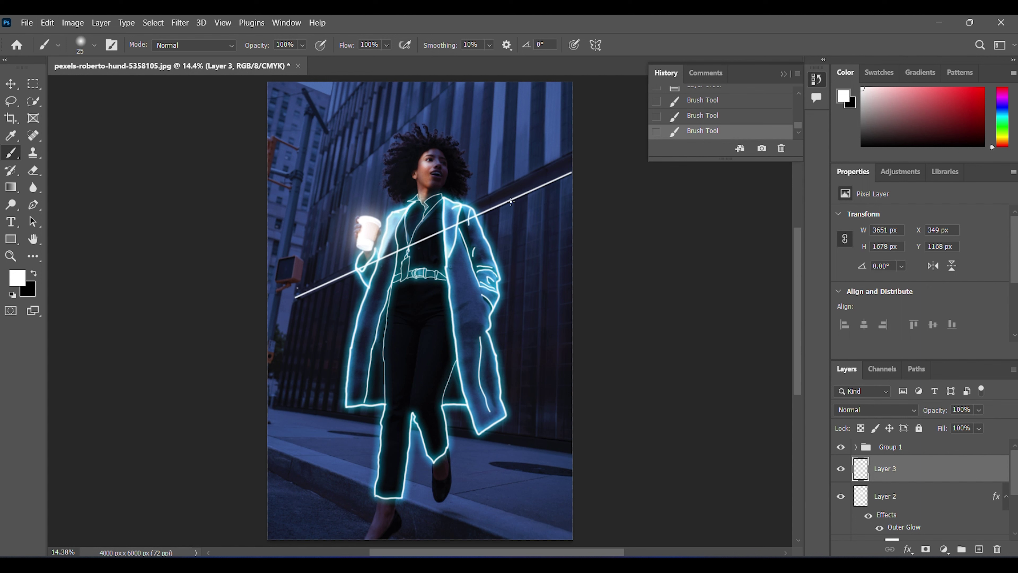
shift+click(571, 152)
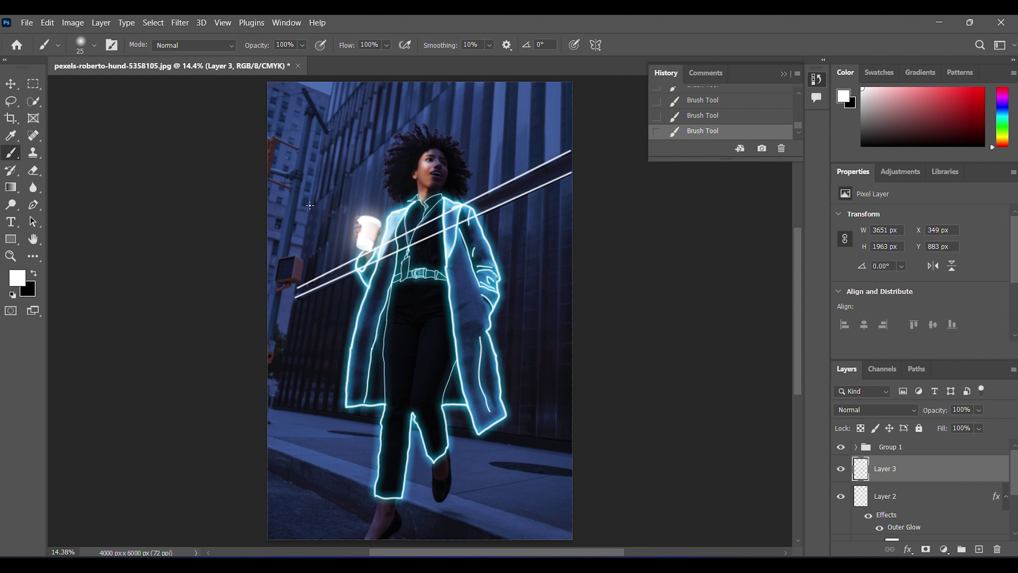
key(ctrl+z)
key(ctrl+z)
key(ctrl+z)
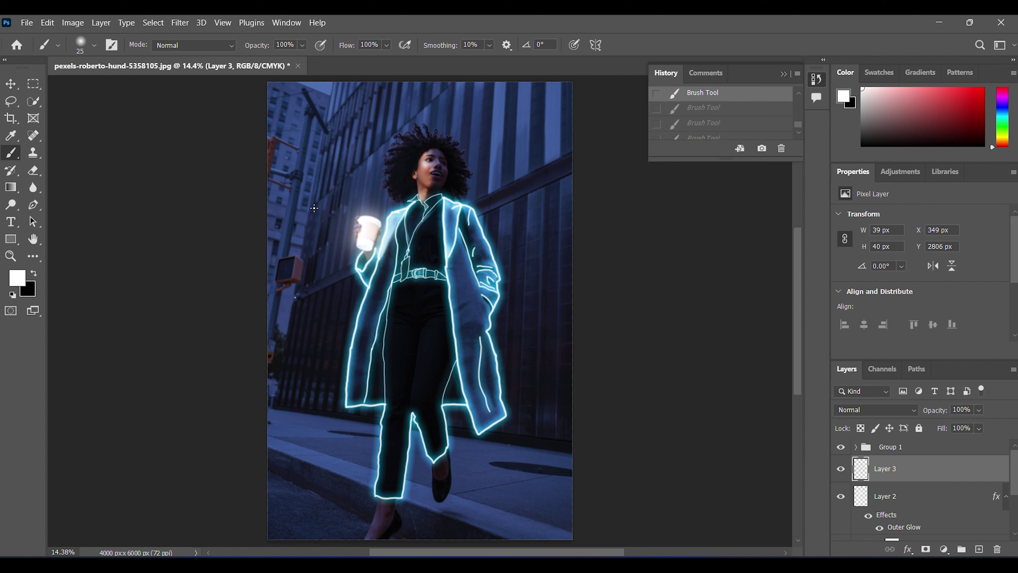
shift+click(354, 275)
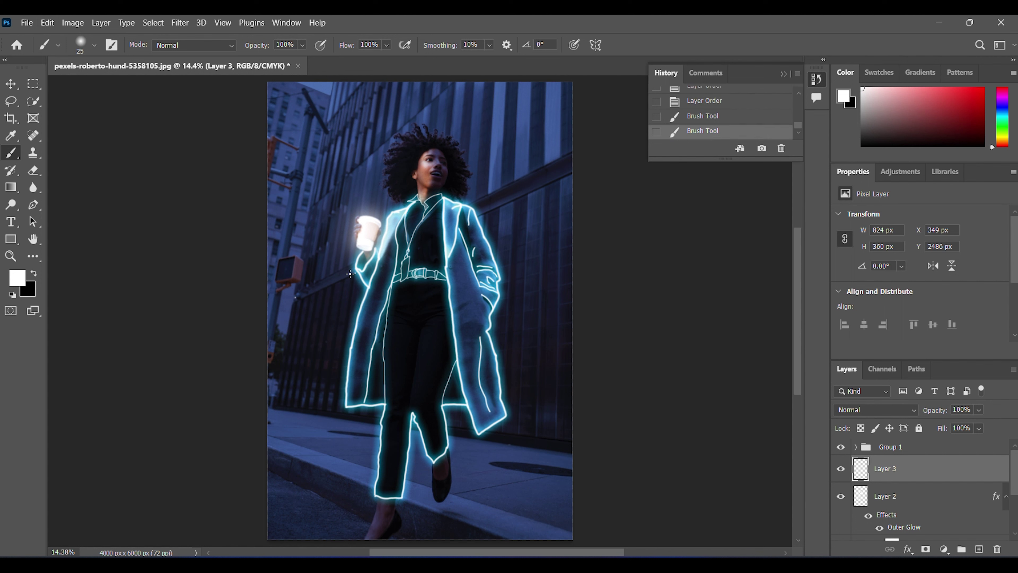
key(ctrl+z)
key(ctrl+z)
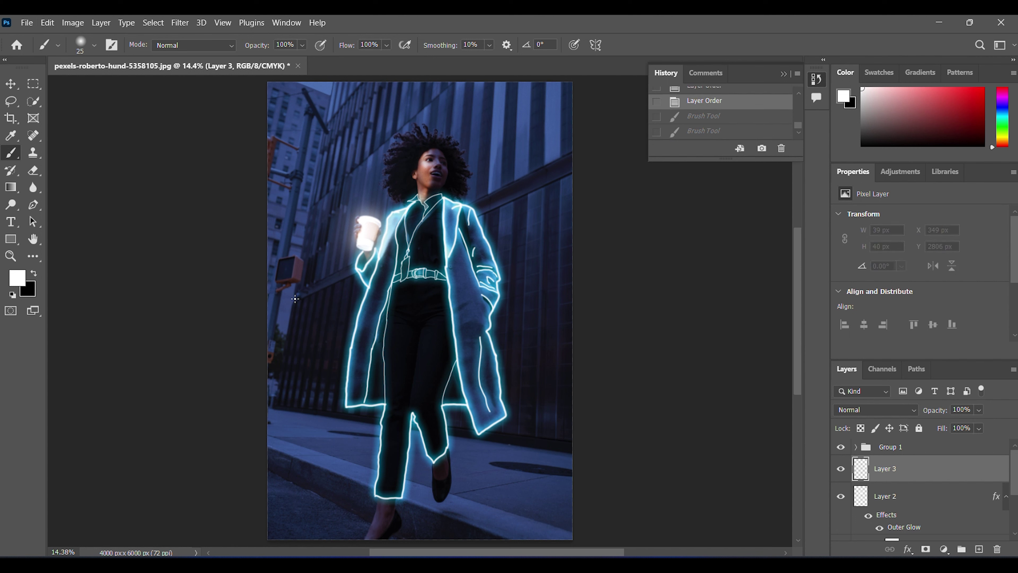
Add straight white lines across the left building and parallel lines reaching the right image edge.
click(295, 298)
shift+click(354, 275)
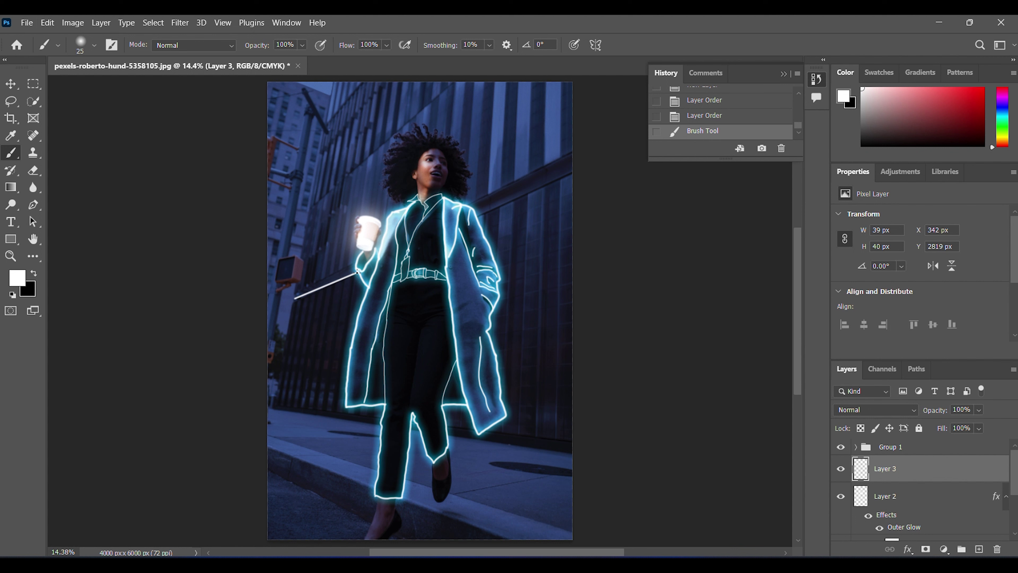
shift+click(299, 287)
key(ctrl+z)
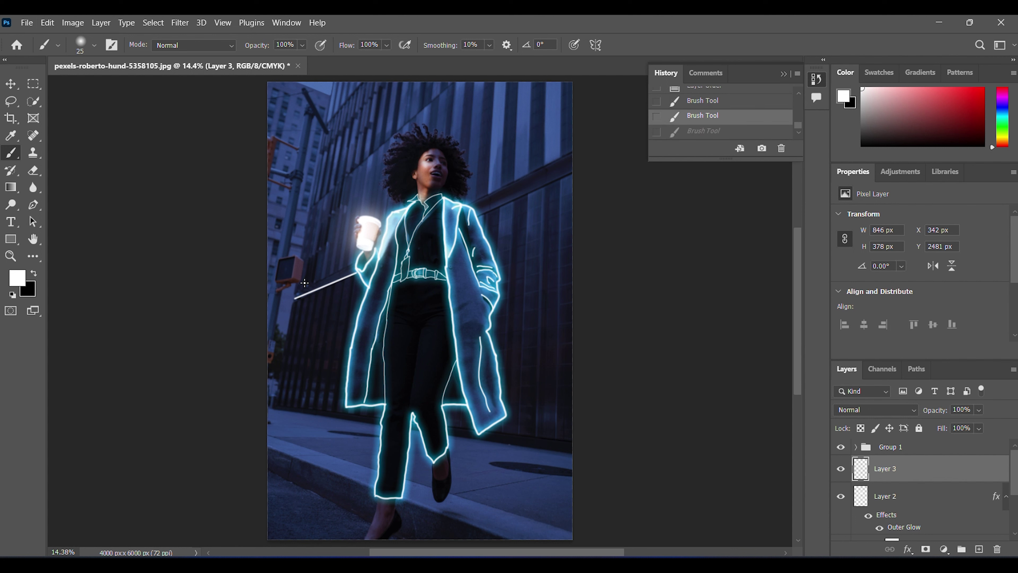
key(ctrl+shift+z)
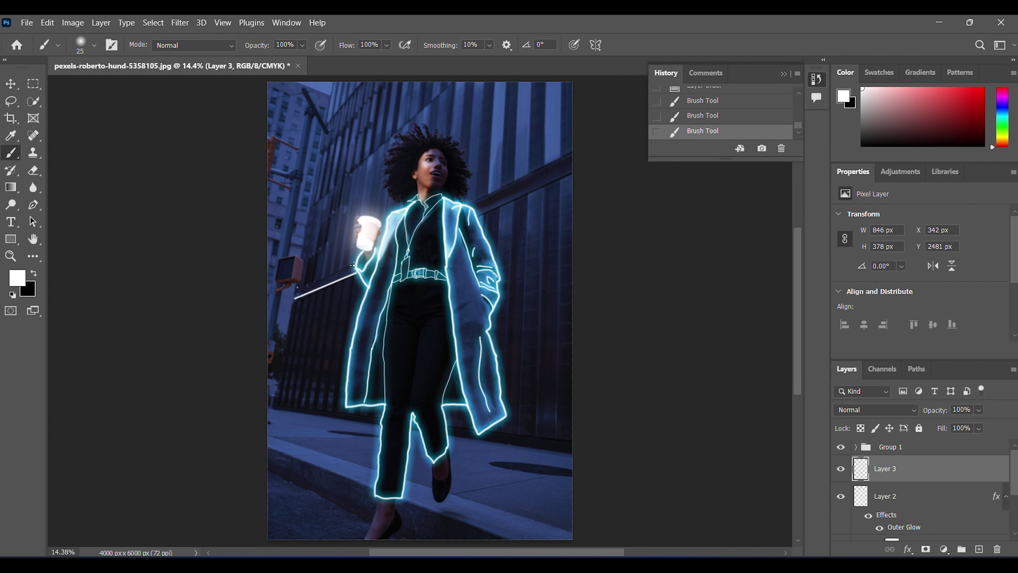
shift+click(353, 266)
click(472, 204)
shift+click(572, 153)
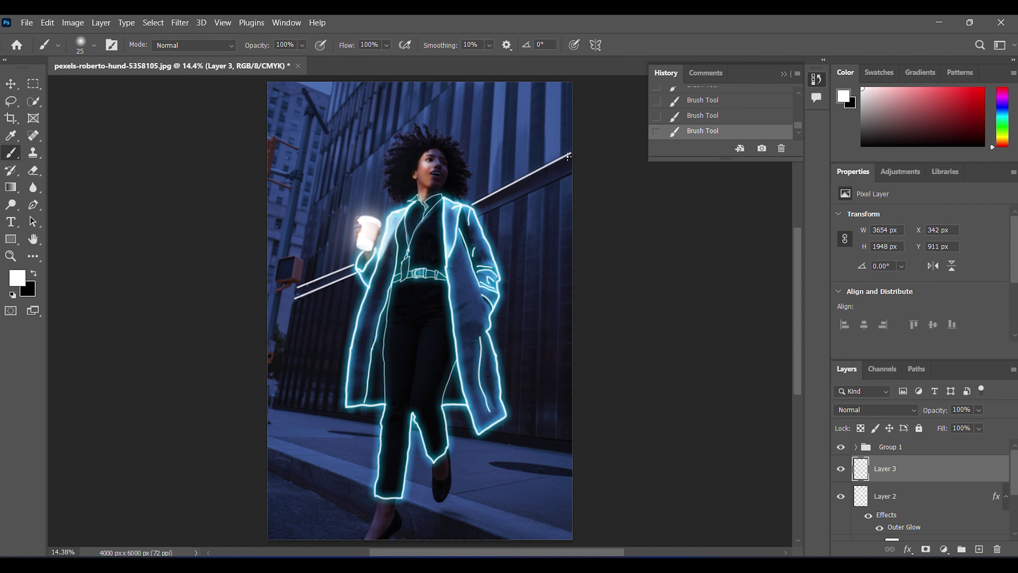
shift+click(571, 174)
Draw diagonal lines down from the top edge and the sidewalk edge line along the bottom.
scroll(322, 309, up, 3)
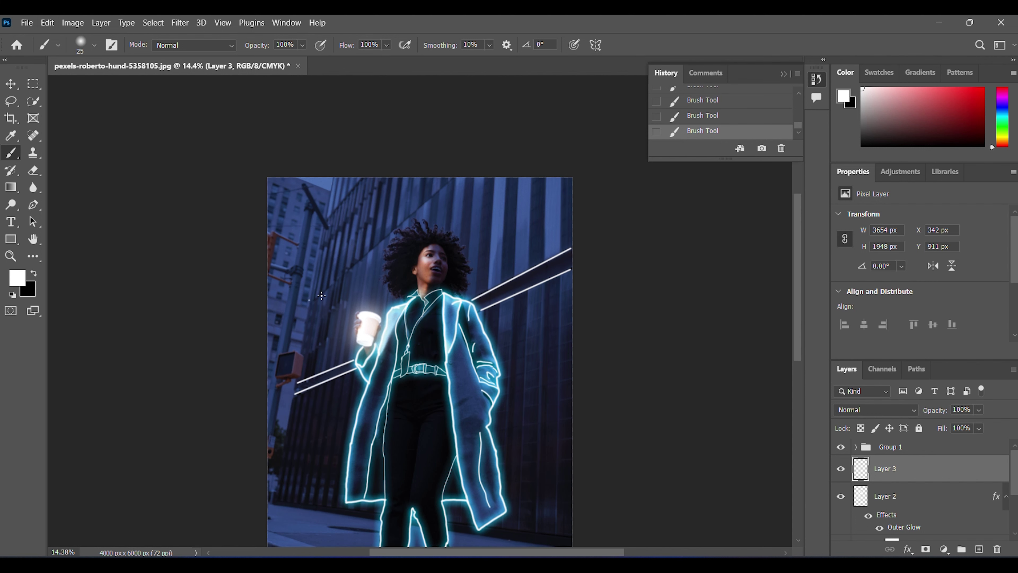
shift+click(456, 177)
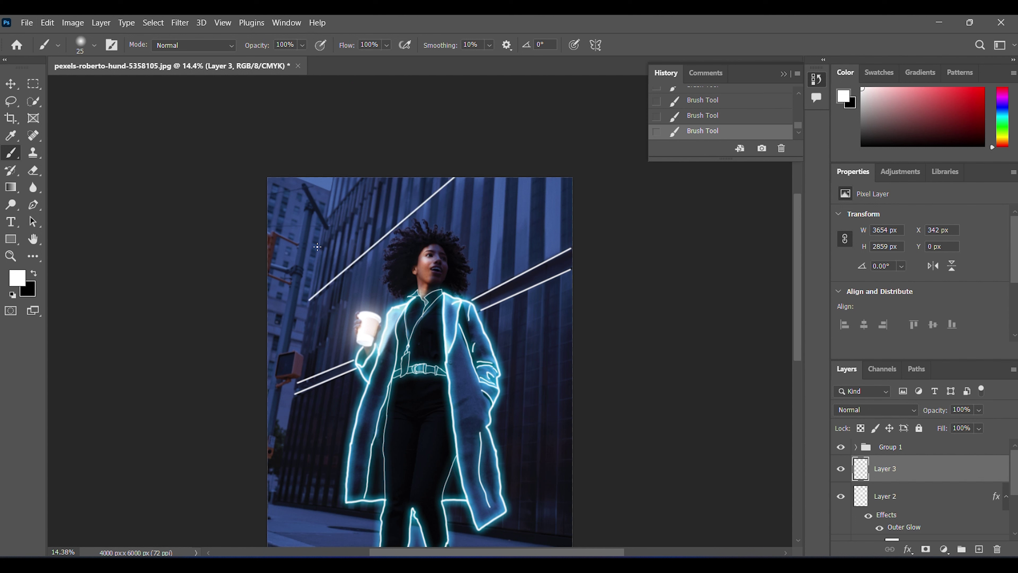
shift+click(317, 247)
shift+click(366, 177)
click(272, 502)
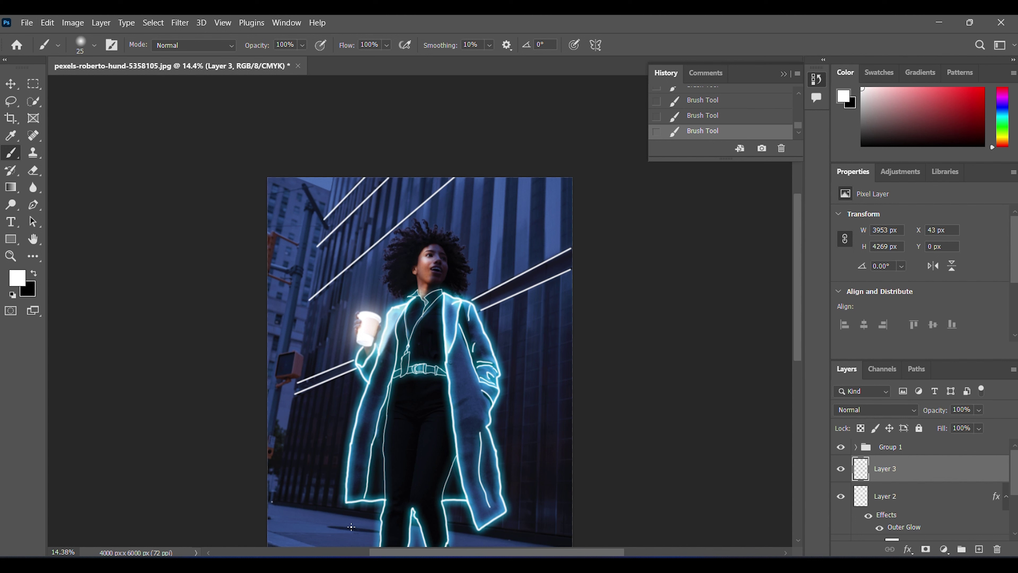
shift+click(376, 517)
scroll(571, 543, down, 2)
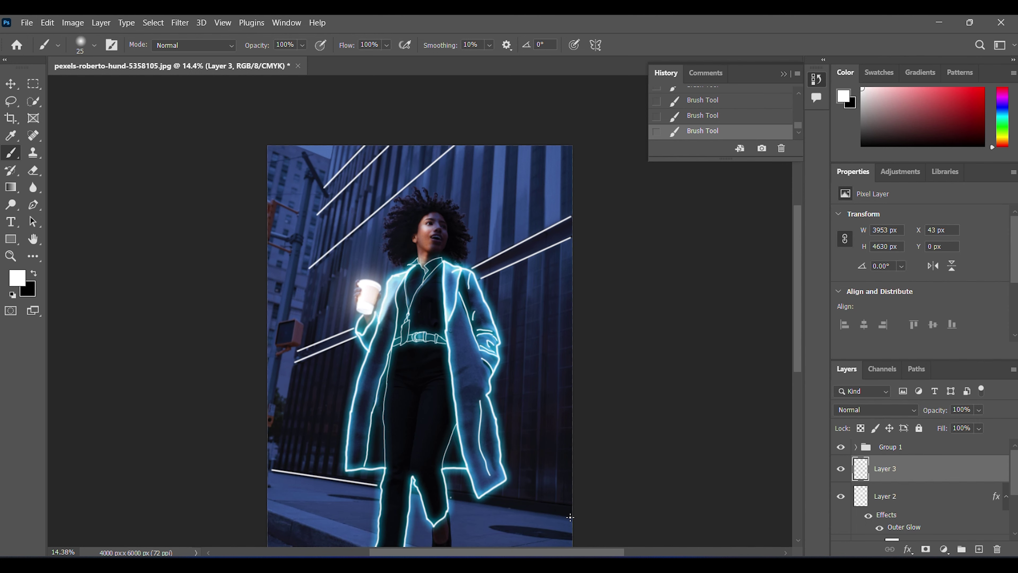
shift+click(570, 517)
scroll(570, 517, down, 3)
scroll(241, 469, up, 4)
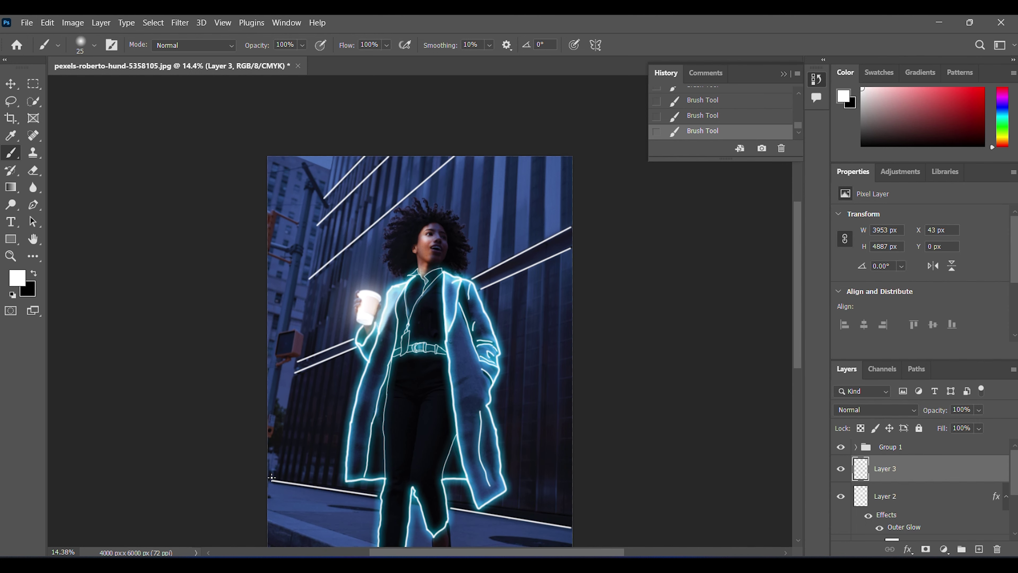
Trace the left building corner line and short window lines on the upper building.
shift+click(296, 360)
shift+click(333, 156)
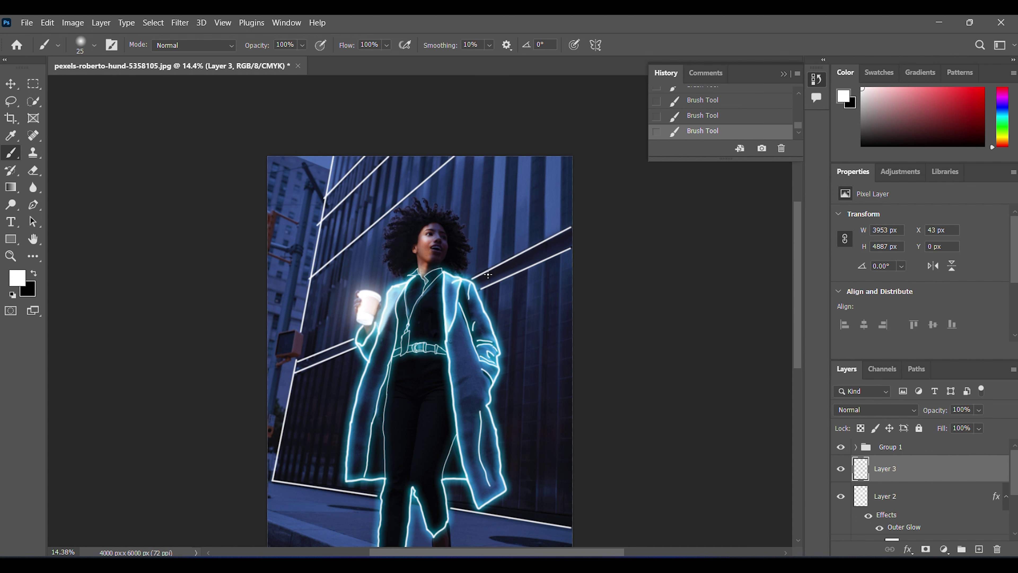
scroll(568, 220, up, 5)
scroll(568, 220, down, 5)
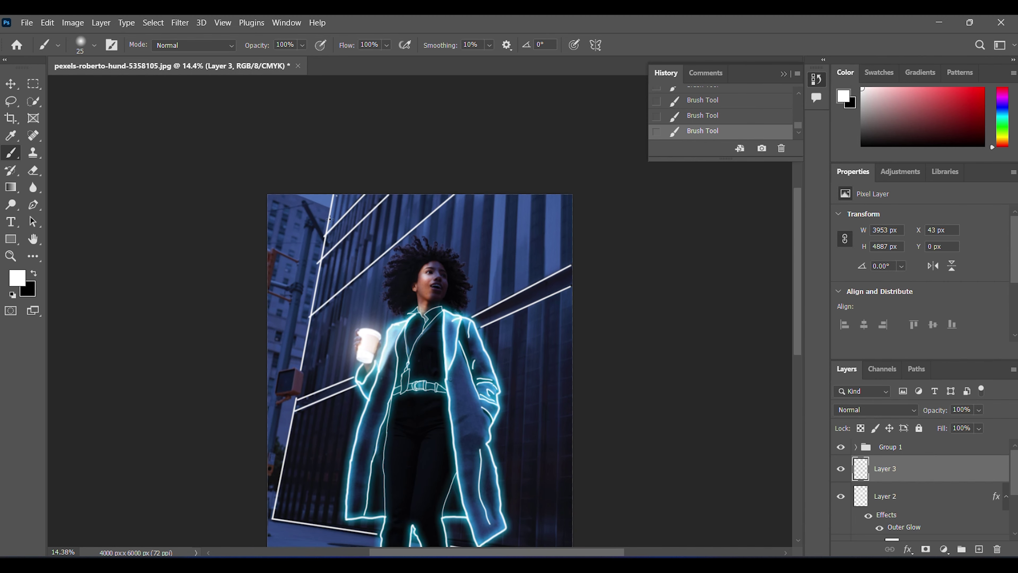
mouse_move(332, 224)
mouse_down()
mouse_move(338, 195)
mouse_move(350, 201)
mouse_up()
mouse_move(322, 299)
mouse_down()
mouse_move(330, 259)
mouse_move(362, 224)
mouse_up()
drag(364, 265, 369, 217)
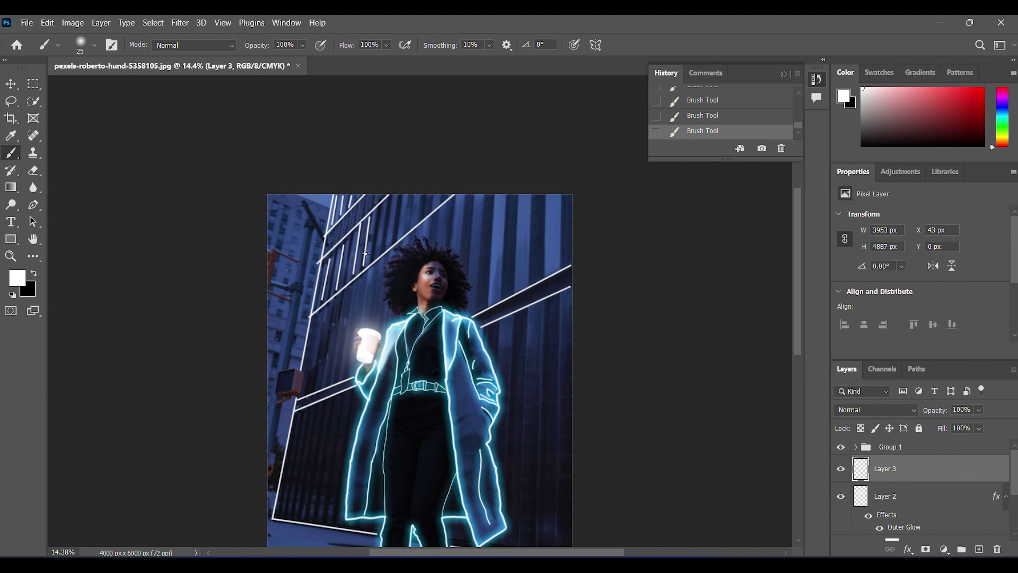
drag(374, 258, 380, 209)
drag(383, 252, 389, 198)
scroll(396, 218, up, 2)
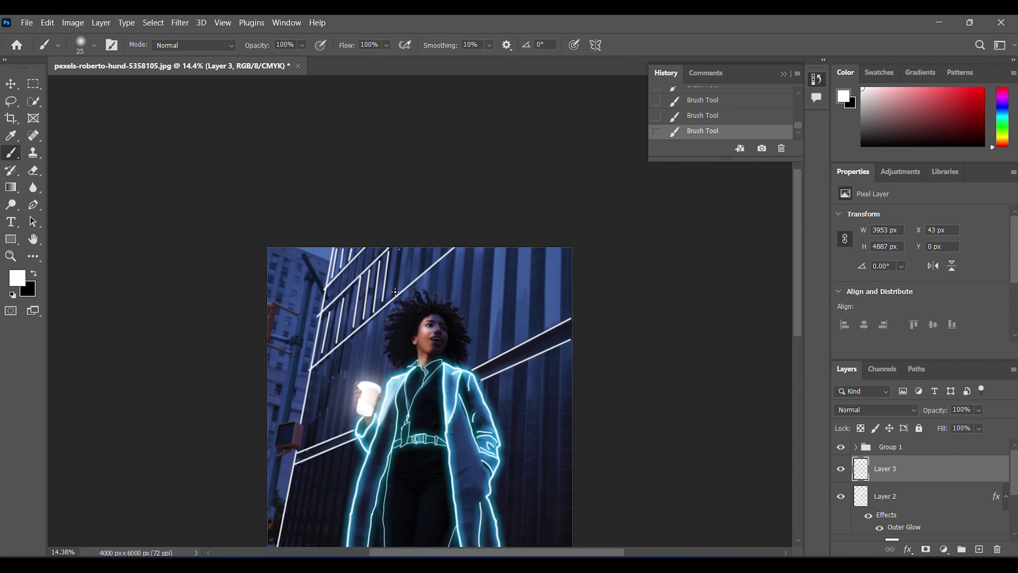
drag(397, 291, 400, 250)
scroll(328, 324, down, 2)
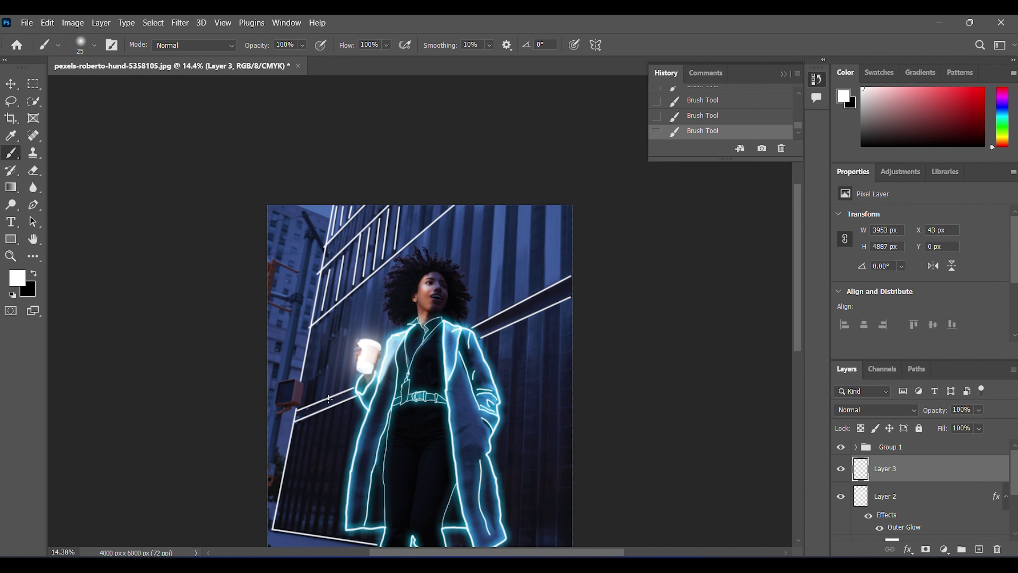
scroll(468, 308, up, 2)
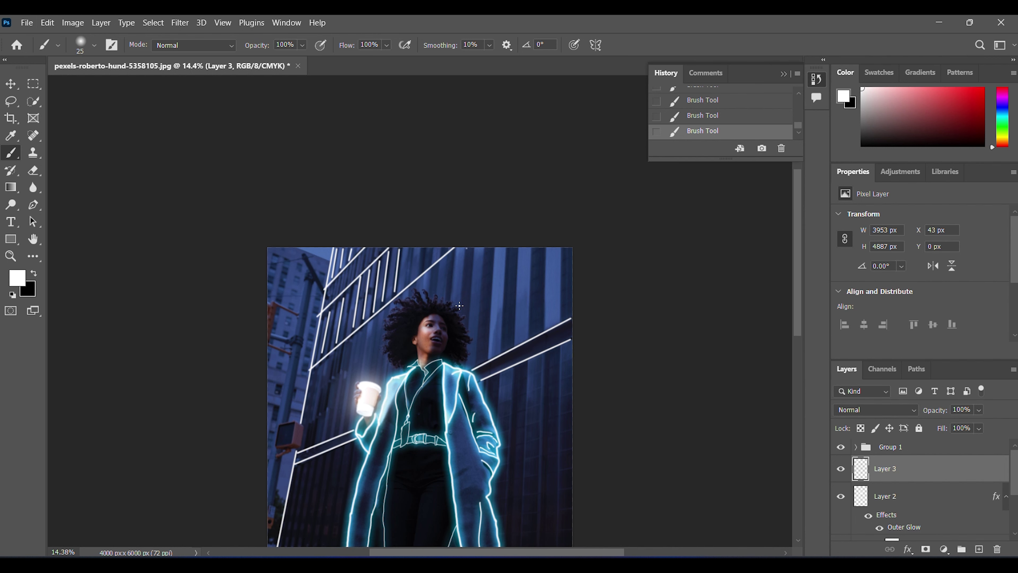
Draw the vertical facade stripes across the building up to the right image edge.
drag(459, 306, 467, 248)
drag(470, 328, 473, 249)
drag(477, 360, 486, 249)
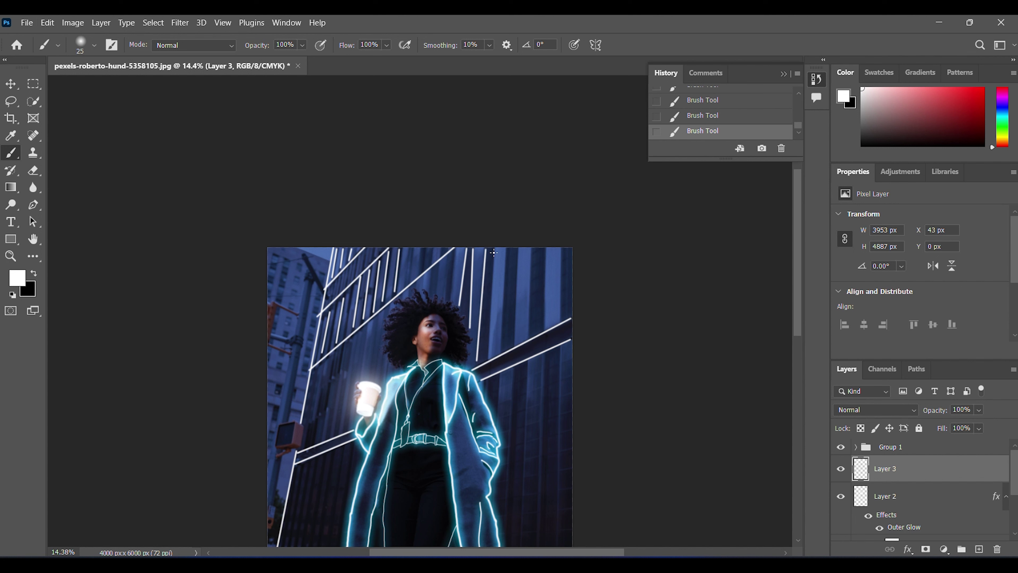
shift+click(486, 359)
shift+click(502, 339)
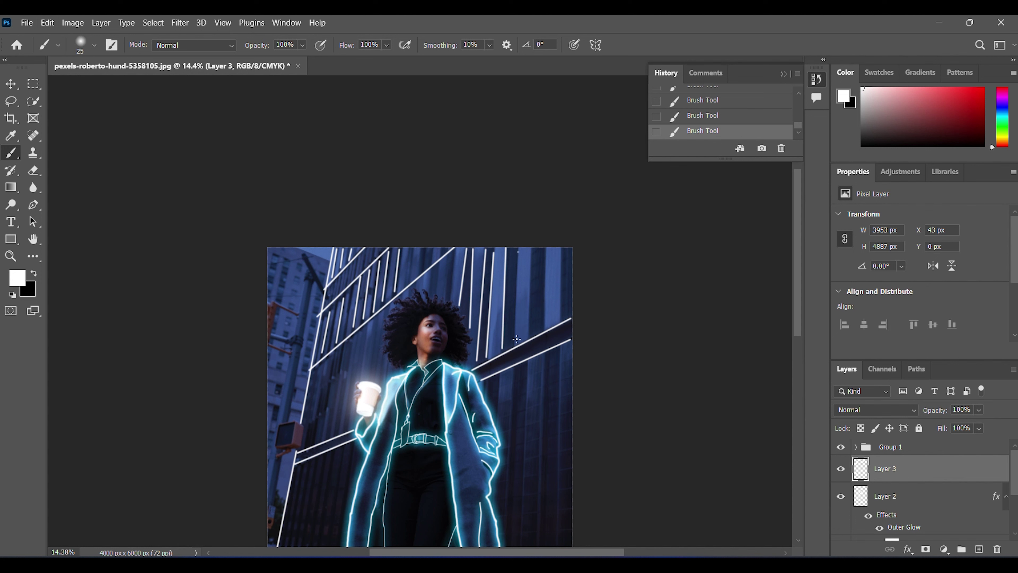
shift+click(516, 341)
shift+click(528, 334)
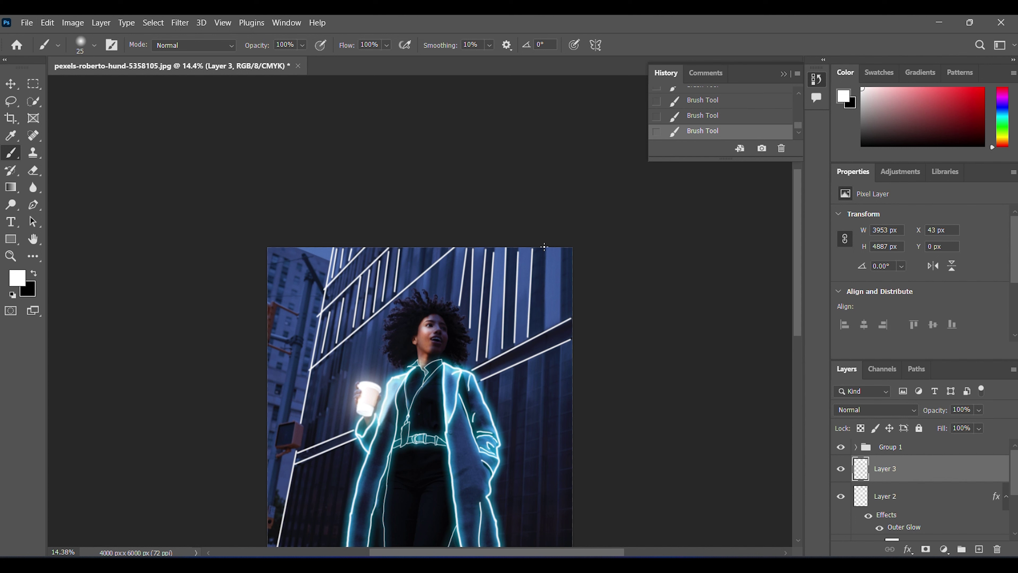
shift+click(544, 328)
shift+click(562, 315)
scroll(549, 295, down, 3)
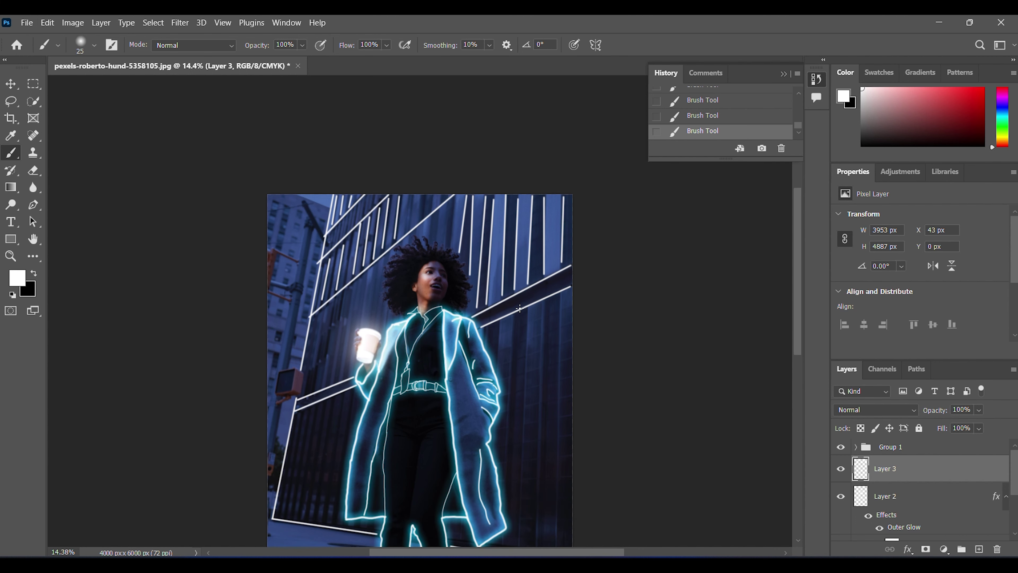
scroll(538, 300, down, 3)
scroll(521, 307, down, 1)
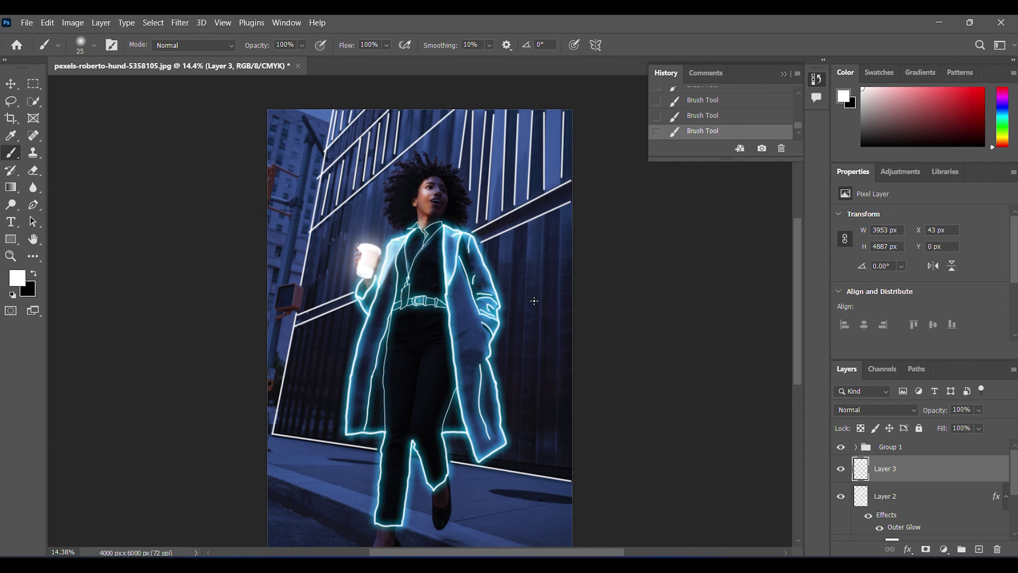
scroll(534, 301, up, 2)
scroll(537, 299, up, 1)
scroll(536, 300, up, 1)
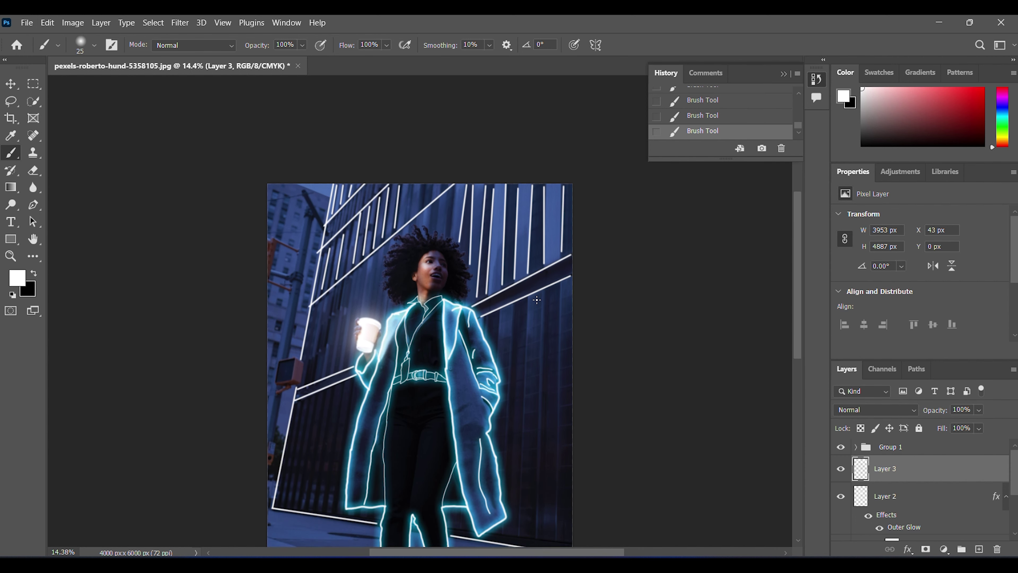
scroll(526, 301, up, 2)
scroll(534, 301, down, 3)
scroll(536, 302, down, 1)
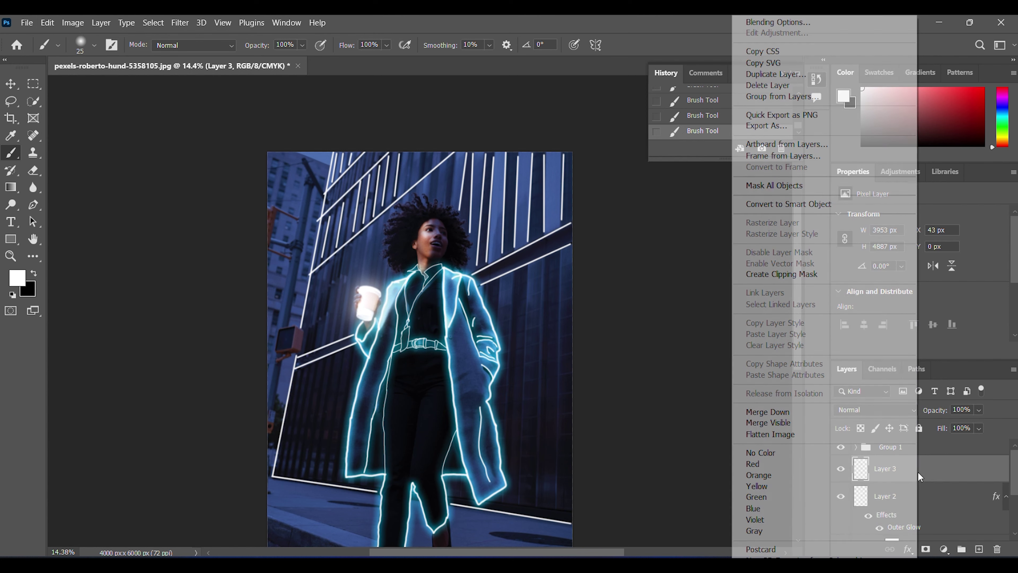
Convert Layer 3 to a smart object and apply a 5-pixel Gaussian Blur.
right_click(918, 472)
click(816, 205)
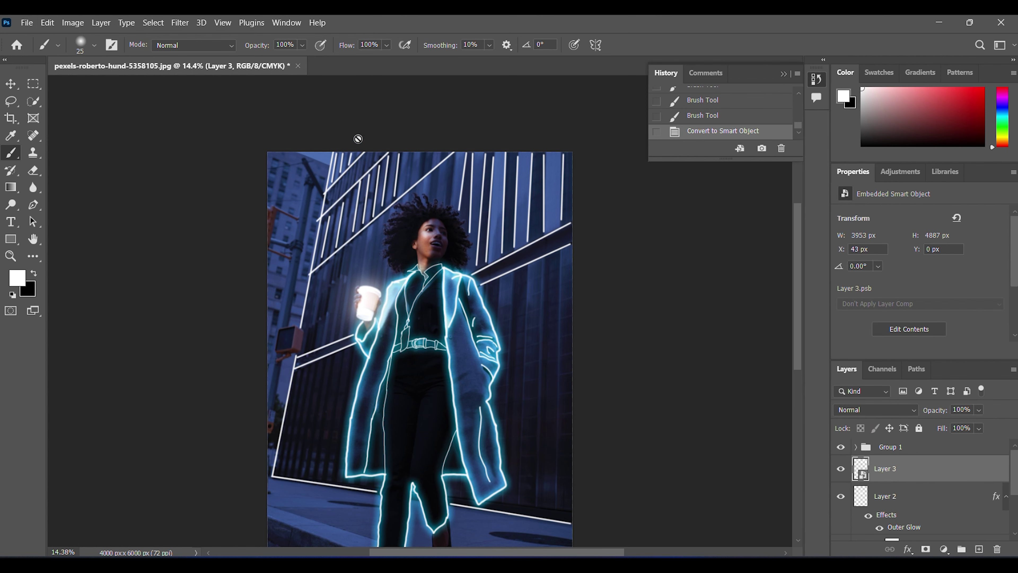
click(181, 22)
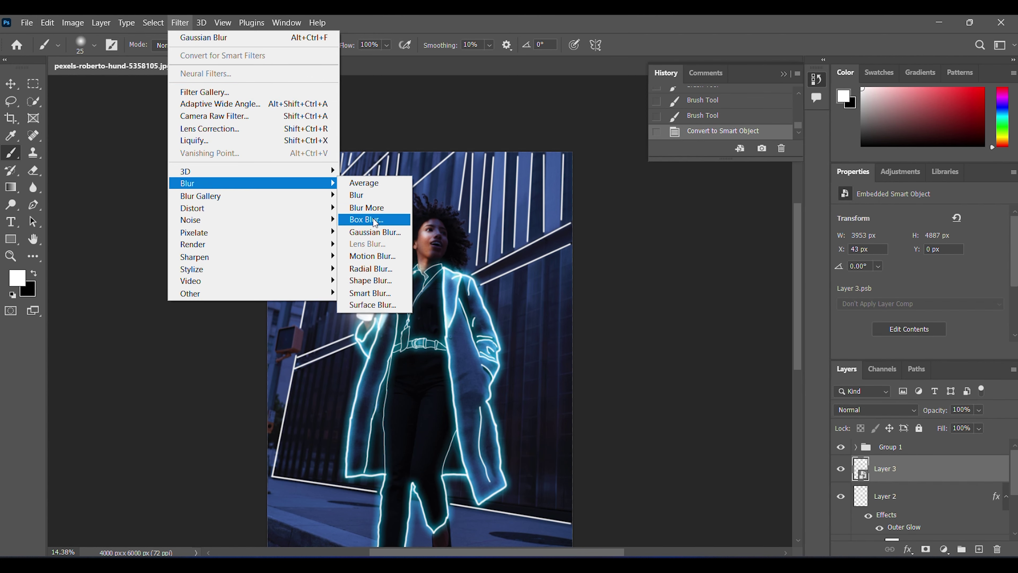
click(352, 221)
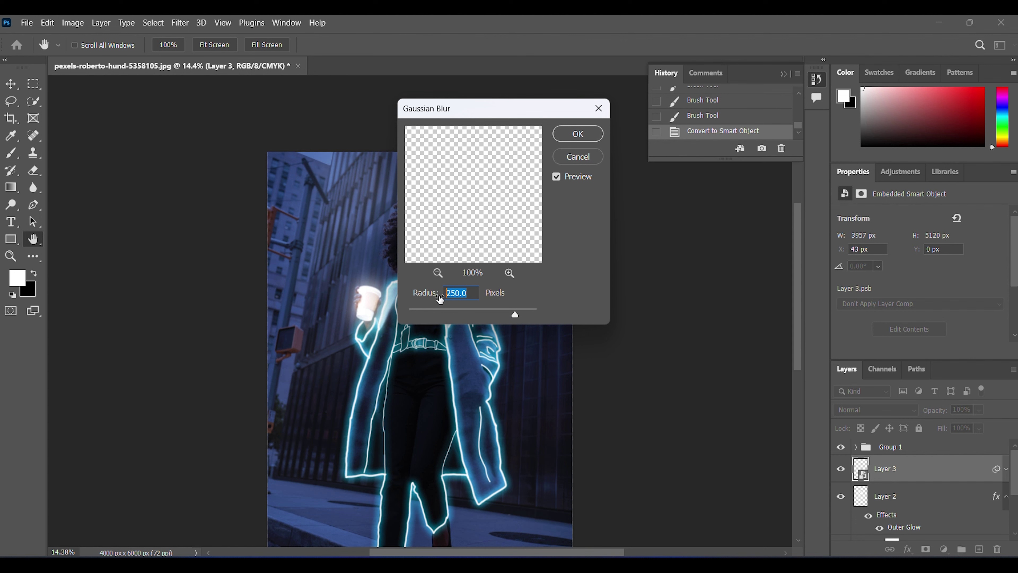
text(5)
click(576, 148)
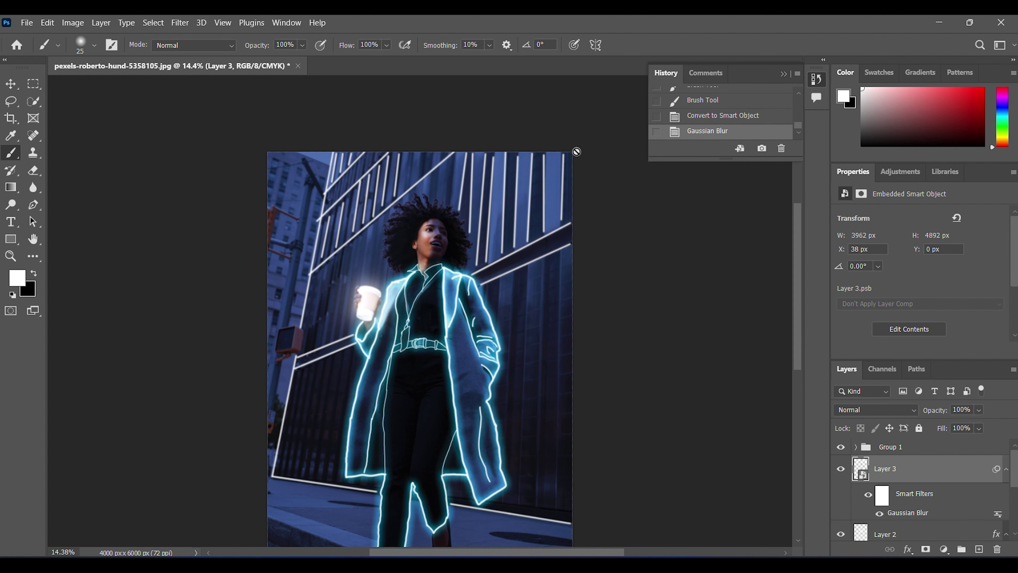
scroll(922, 481, down, 1)
Copy Layer 2's layer style and paste its cyan Outer Glow onto Layer 3.
click(885, 501)
right_click(918, 501)
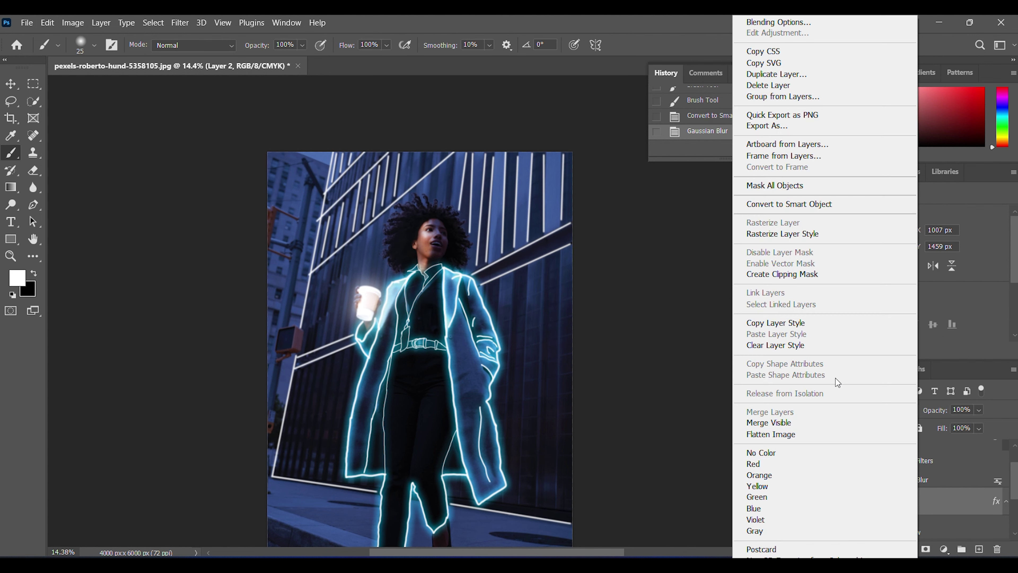
click(807, 327)
click(935, 467)
right_click(932, 467)
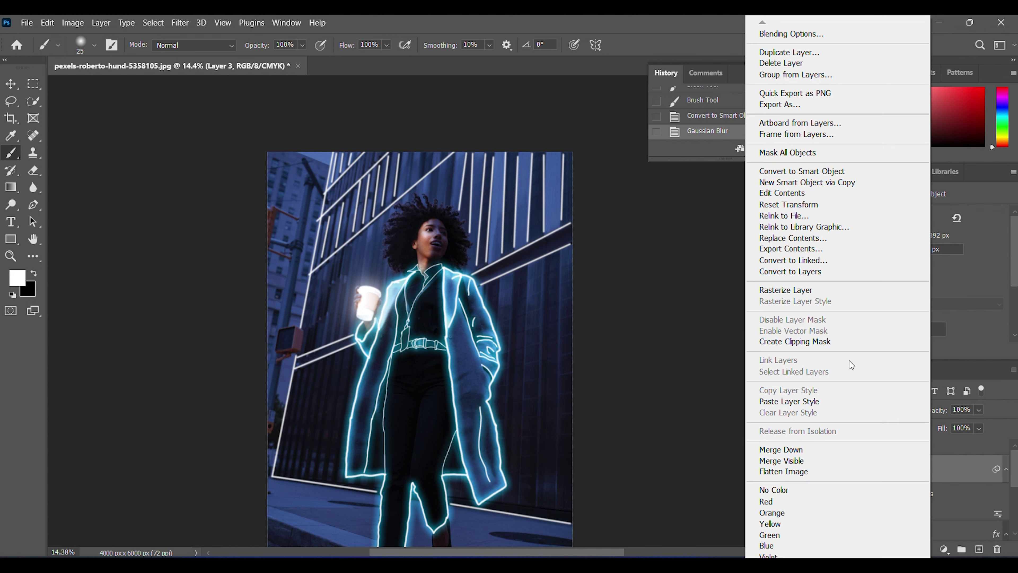
click(821, 401)
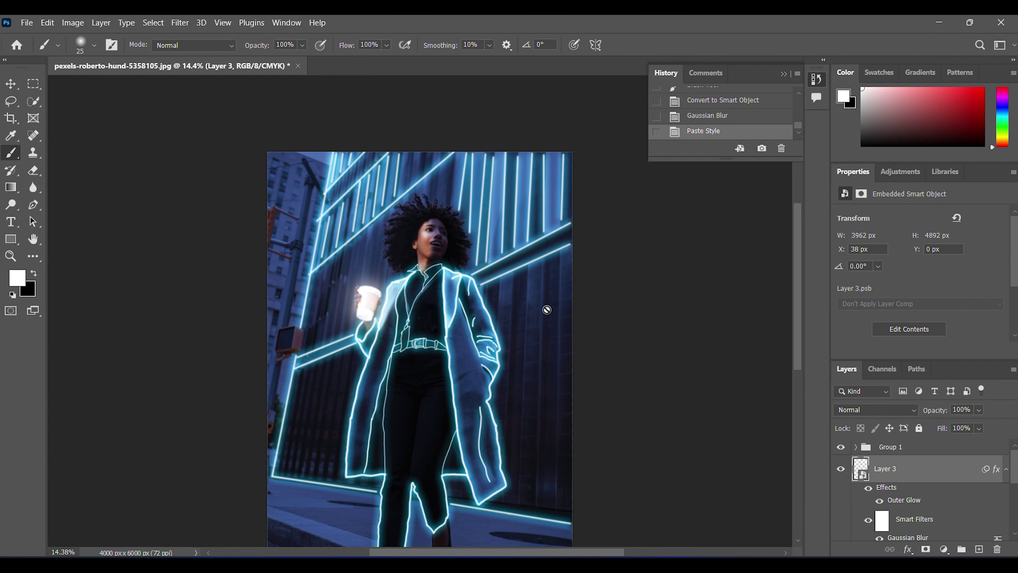
Change Layer 3's Outer Glow colour to violet #6000ff.
scroll(931, 506, down, 1)
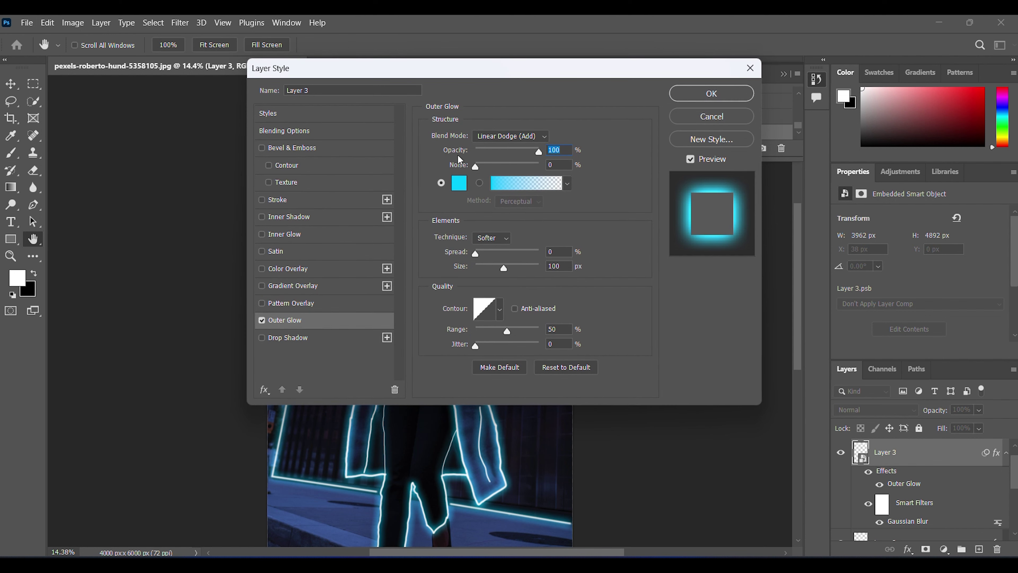
click(459, 184)
click(517, 166)
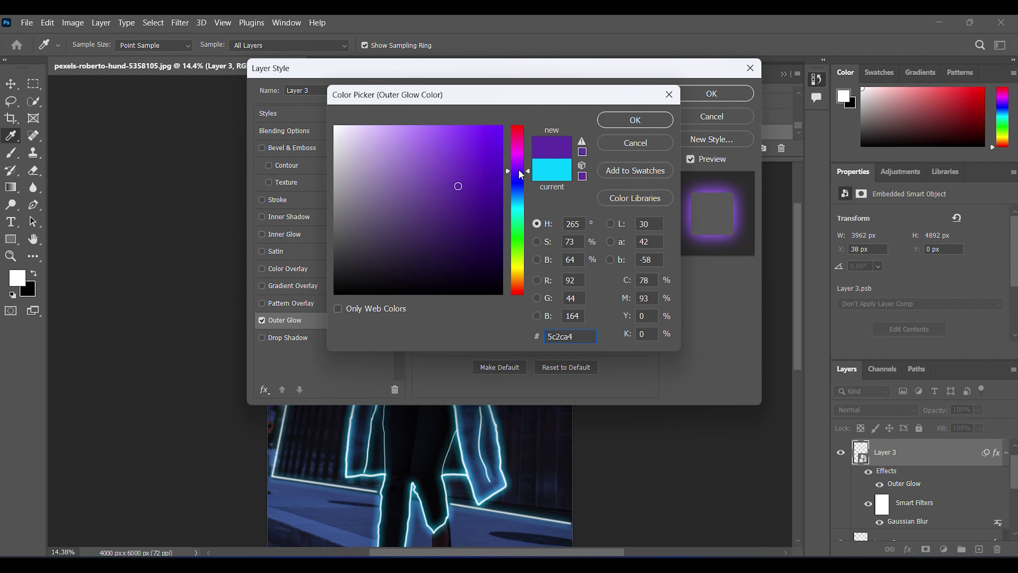
drag(519, 168, 520, 170)
drag(497, 133, 508, 120)
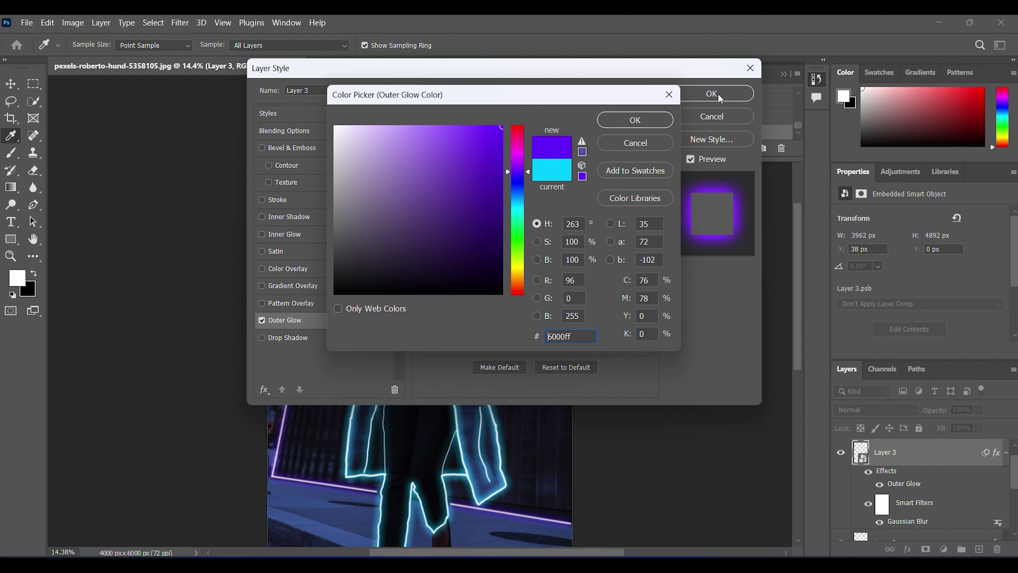
key(Return)
click(701, 96)
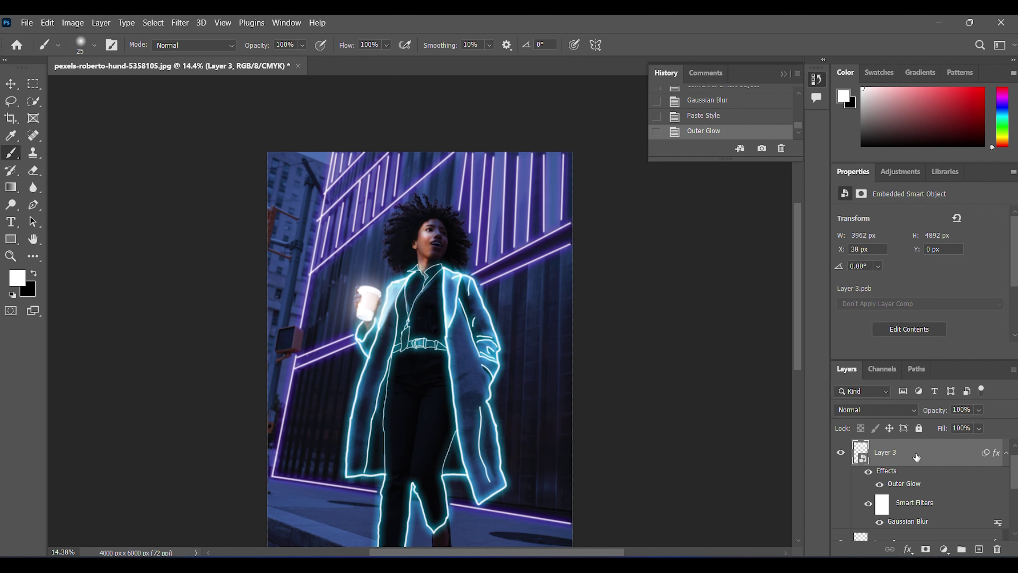
Duplicate the glowing building lines layer and lower the copy's opacity to 59%.
key(ctrl+j)
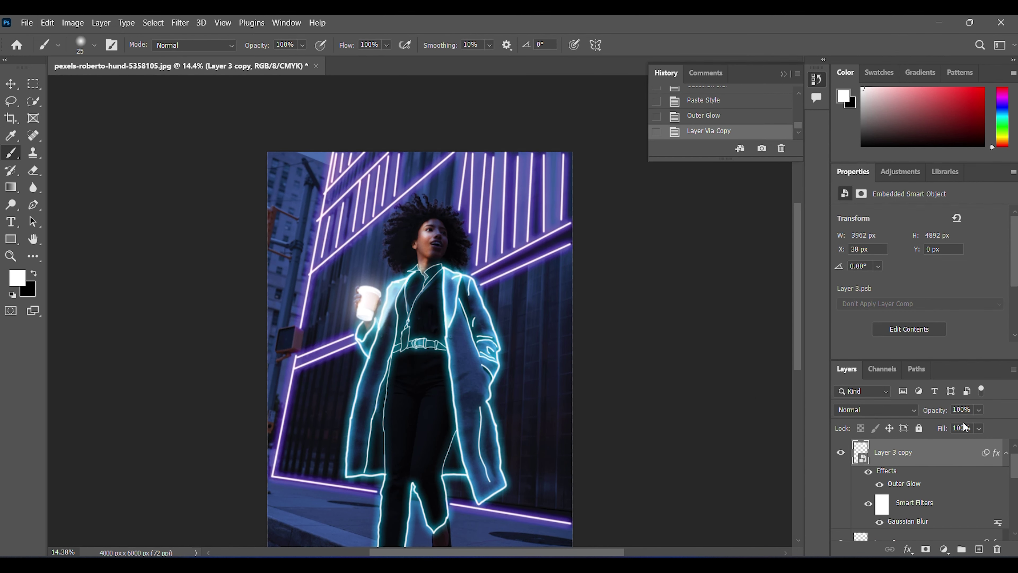
click(840, 453)
click(840, 452)
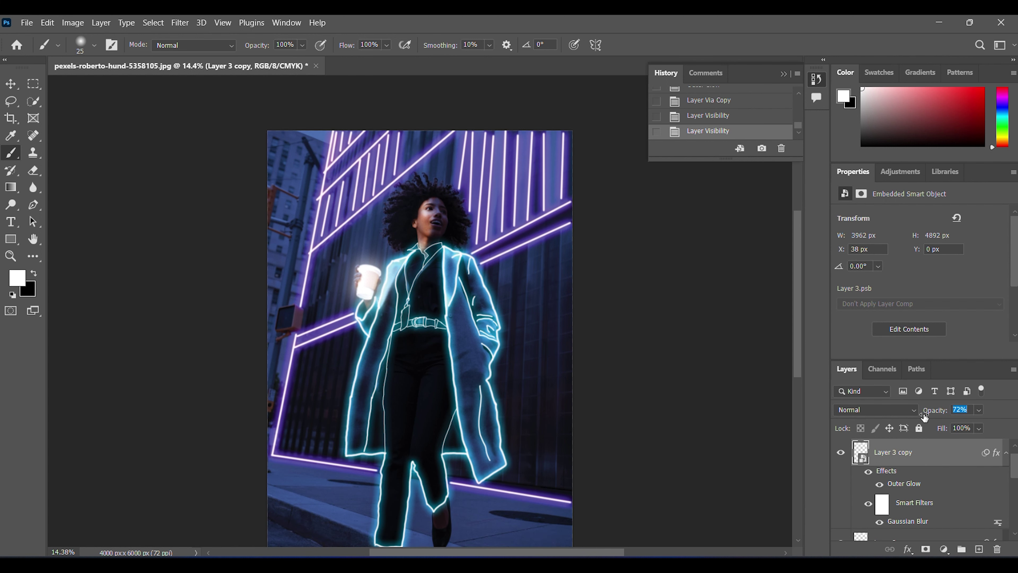
drag(945, 415, 916, 418)
scroll(962, 463, down, 2)
scroll(962, 463, up, 2)
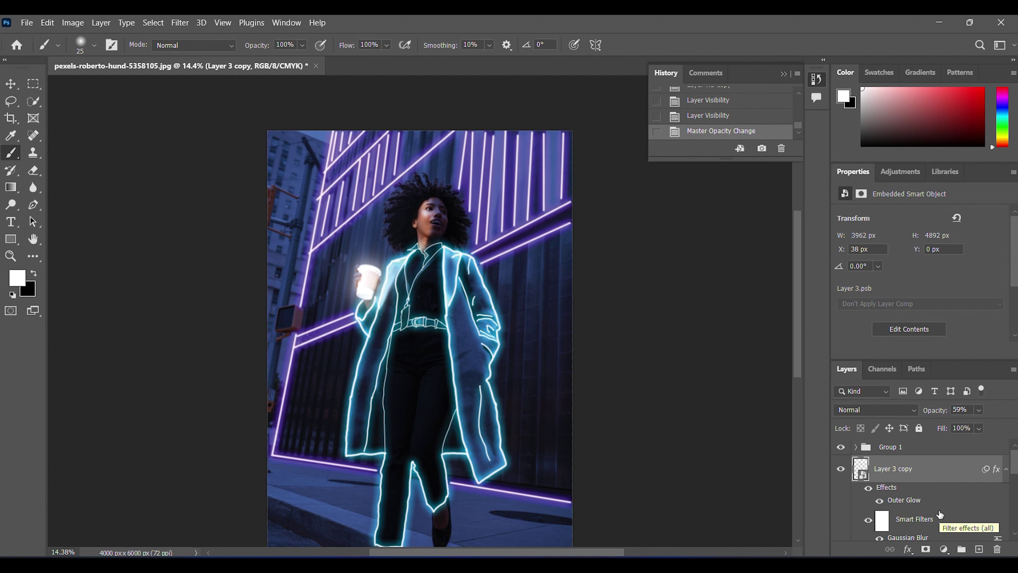
Scroll the view down over the image.
scroll(505, 465, down, 3)
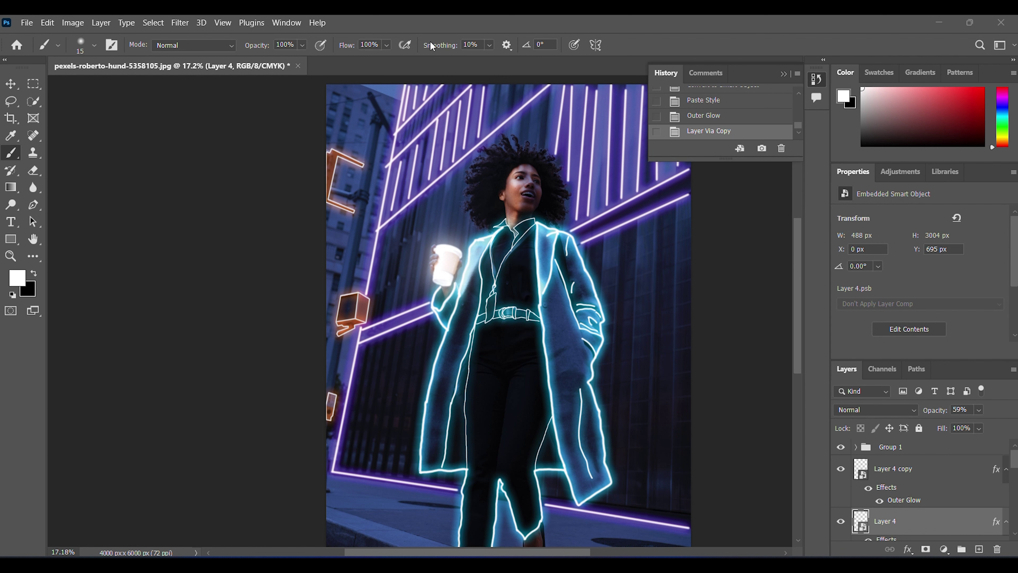
Select Layer 4 copy as the target for the new adjustment.
scroll(614, 346, down, 1)
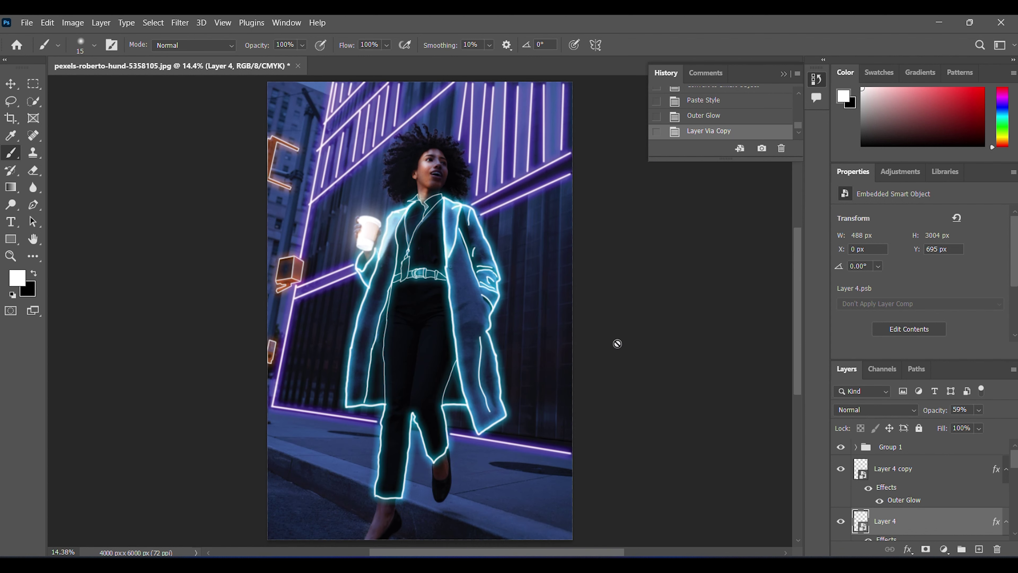
scroll(481, 304, up, 1)
scroll(482, 303, down, 2)
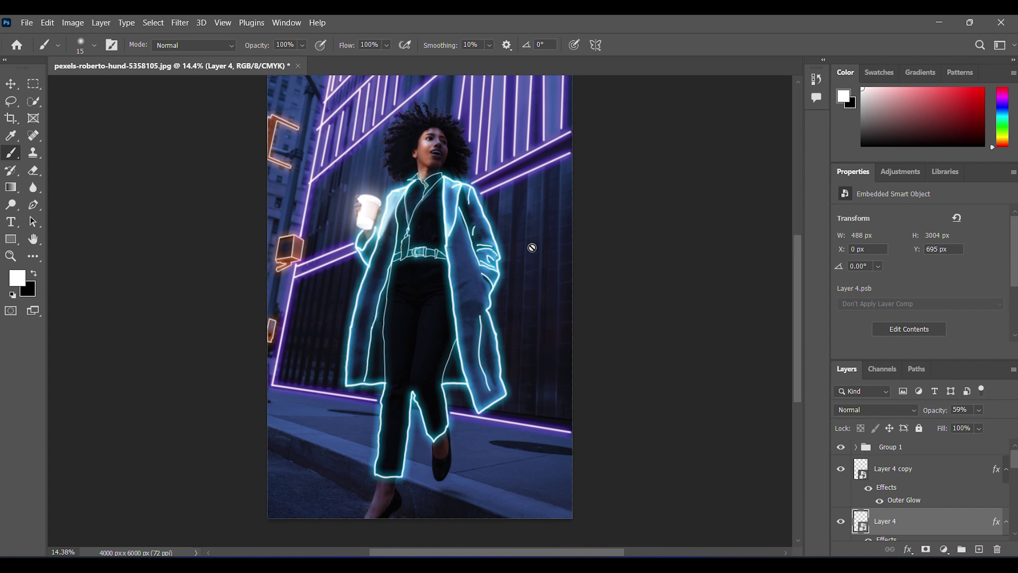
scroll(530, 245, up, 1)
scroll(536, 249, down, 1)
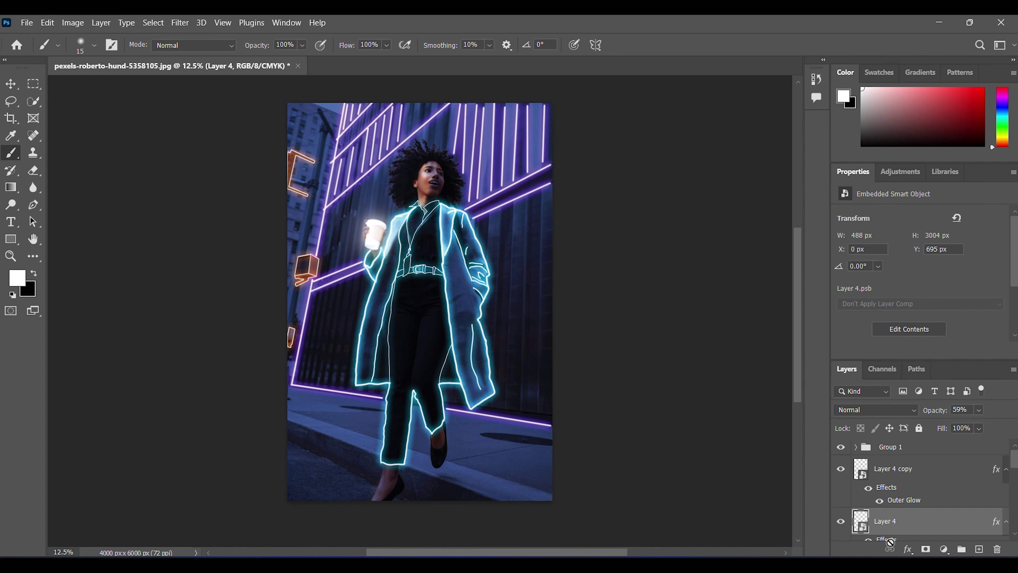
click(909, 472)
click(908, 452)
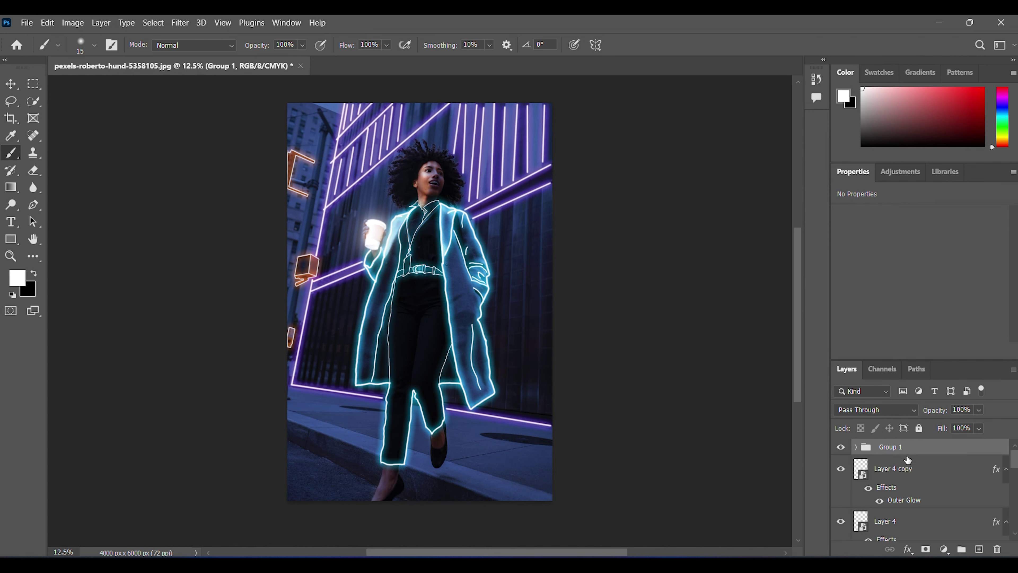
click(907, 475)
Add a Color Balance layer with midtones shifted toward red (+28, -1, -2).
click(944, 550)
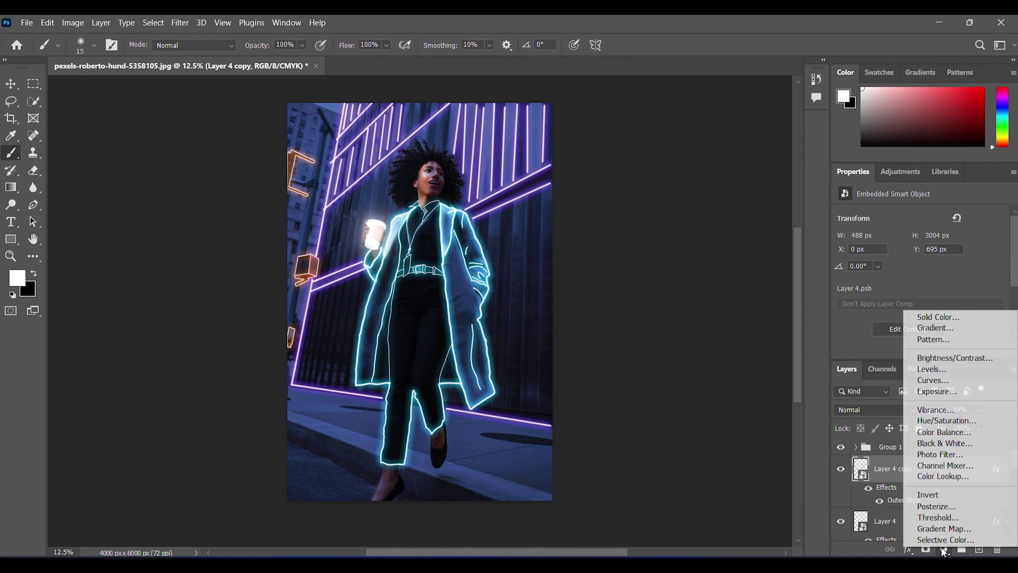
click(950, 432)
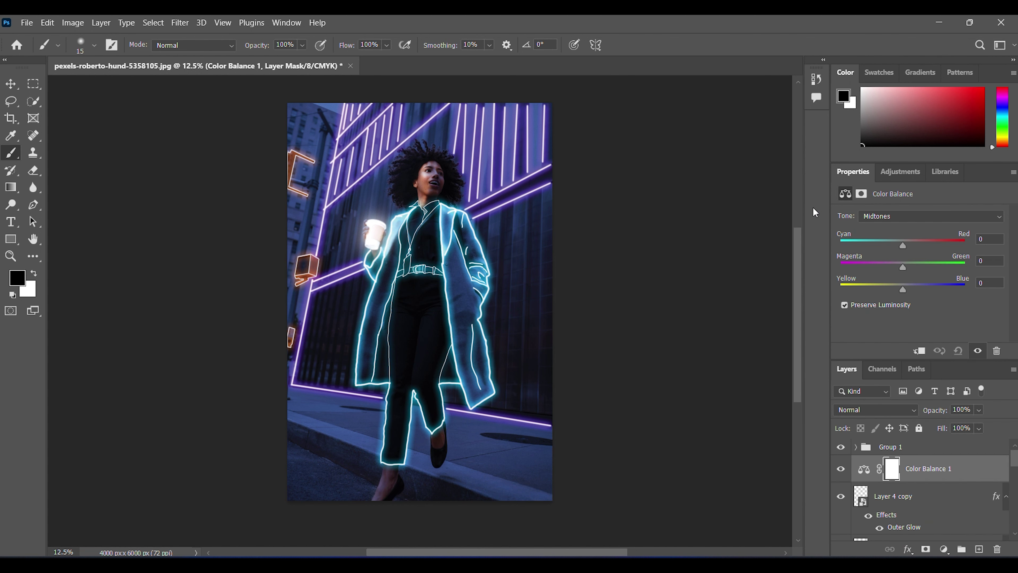
drag(903, 246, 919, 244)
mouse_move(903, 288)
mouse_down()
mouse_move(914, 289)
mouse_move(895, 287)
mouse_move(892, 273)
mouse_move(905, 274)
mouse_move(916, 245)
mouse_move(923, 261)
mouse_move(898, 289)
mouse_move(911, 289)
mouse_move(887, 288)
mouse_move(902, 287)
mouse_up()
click(928, 548)
key(ctrl+z)
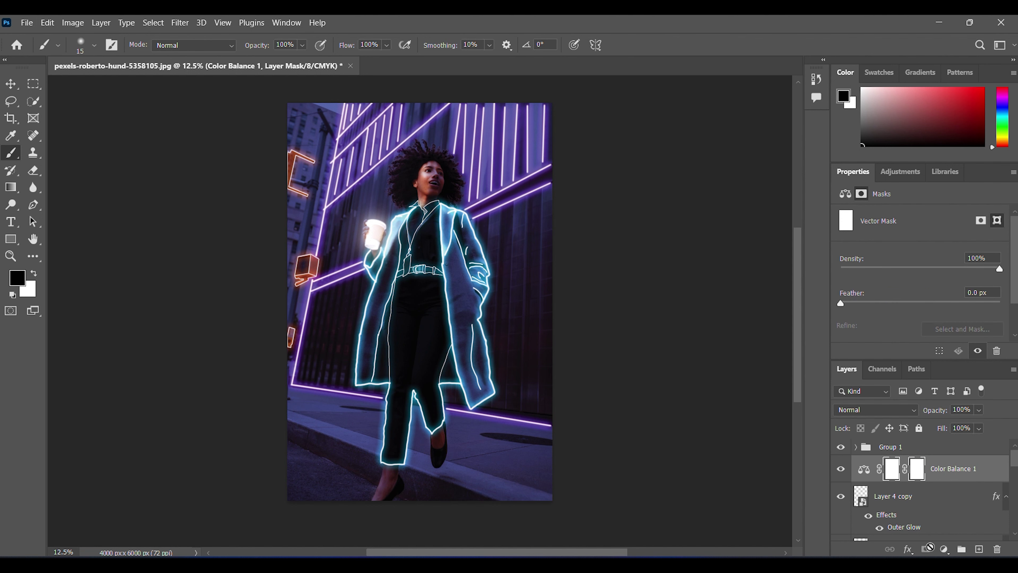
Add a Solid Color fill layer in bright cyan #00d2ff.
click(945, 549)
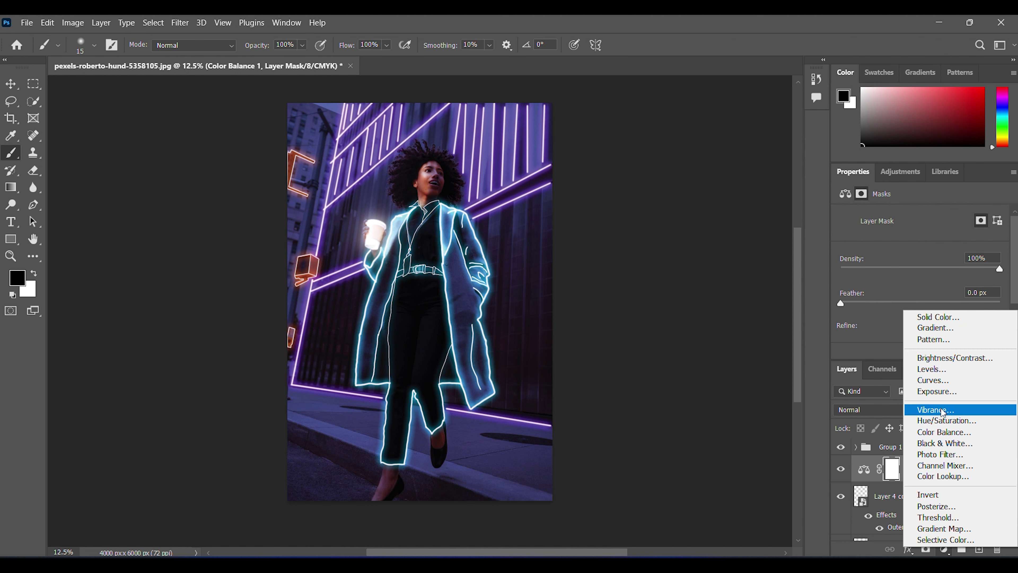
click(938, 317)
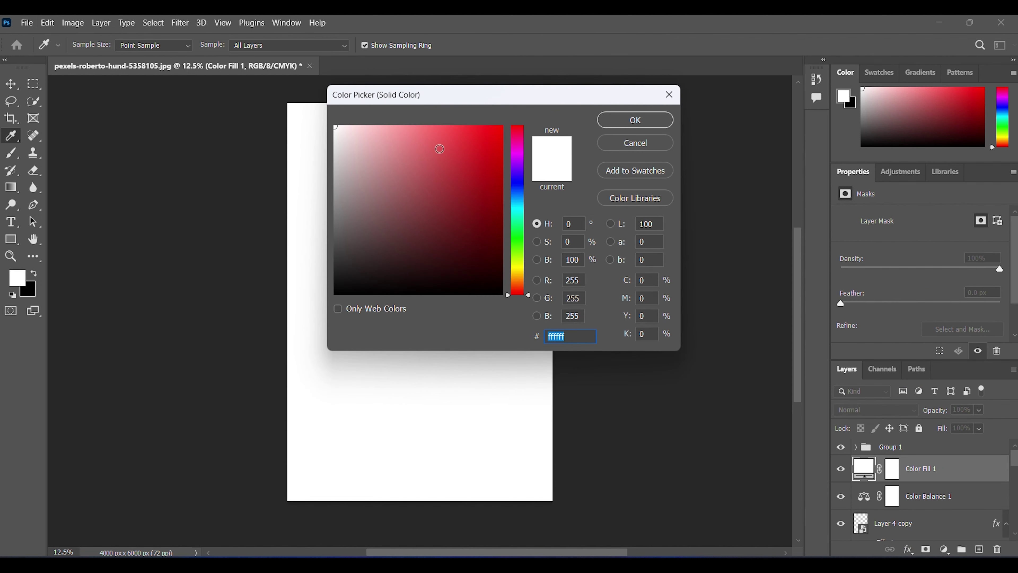
click(521, 206)
click(490, 167)
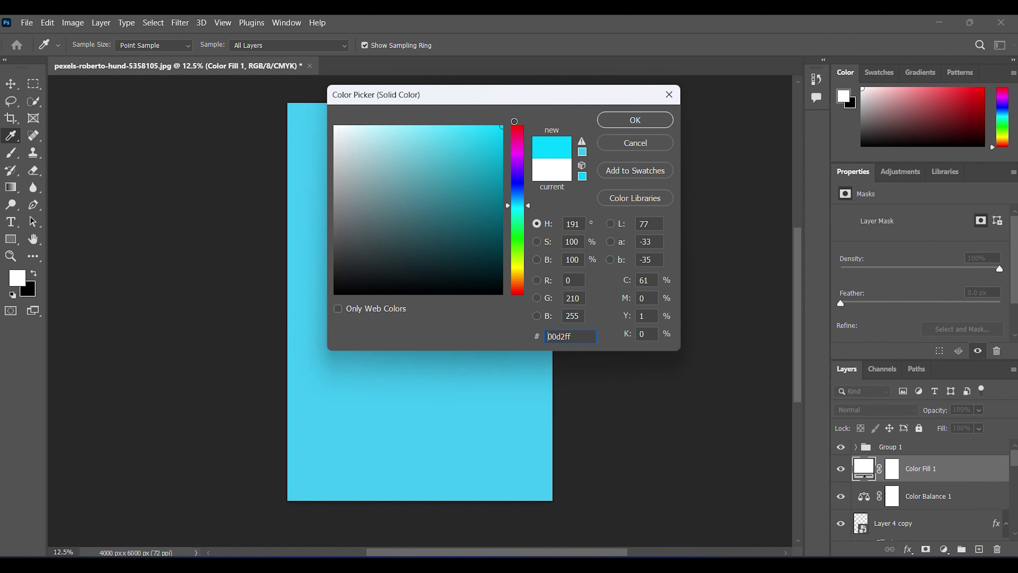
click(628, 120)
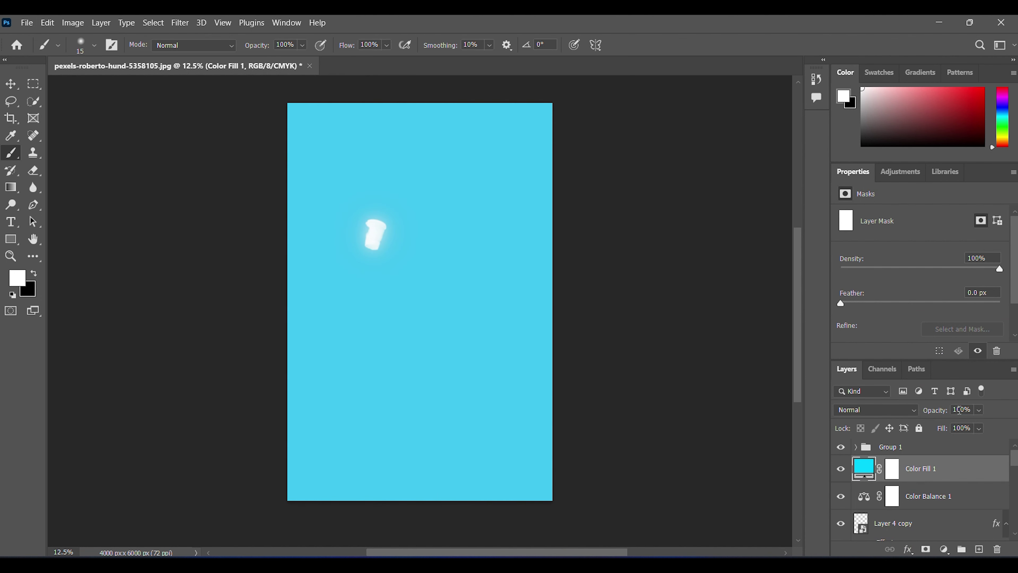
Lower the Color Fill 1 layer's opacity to 4% for a faint cyan tint.
click(960, 410)
scroll(959, 410, down, 12)
scroll(960, 410, down, 17)
scroll(959, 409, down, 15)
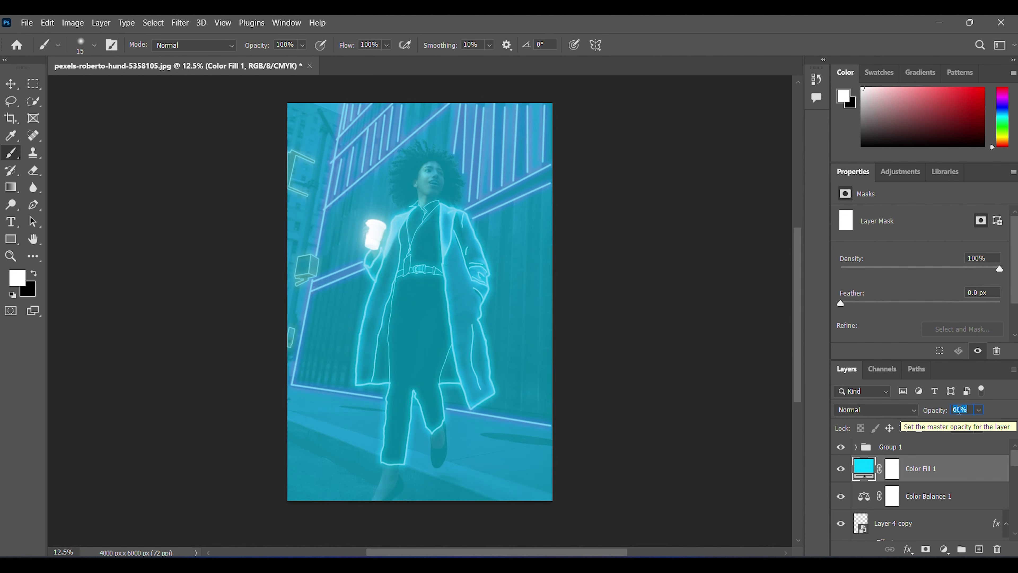
scroll(960, 410, down, 3)
scroll(960, 410, down, 18)
scroll(960, 410, down, 8)
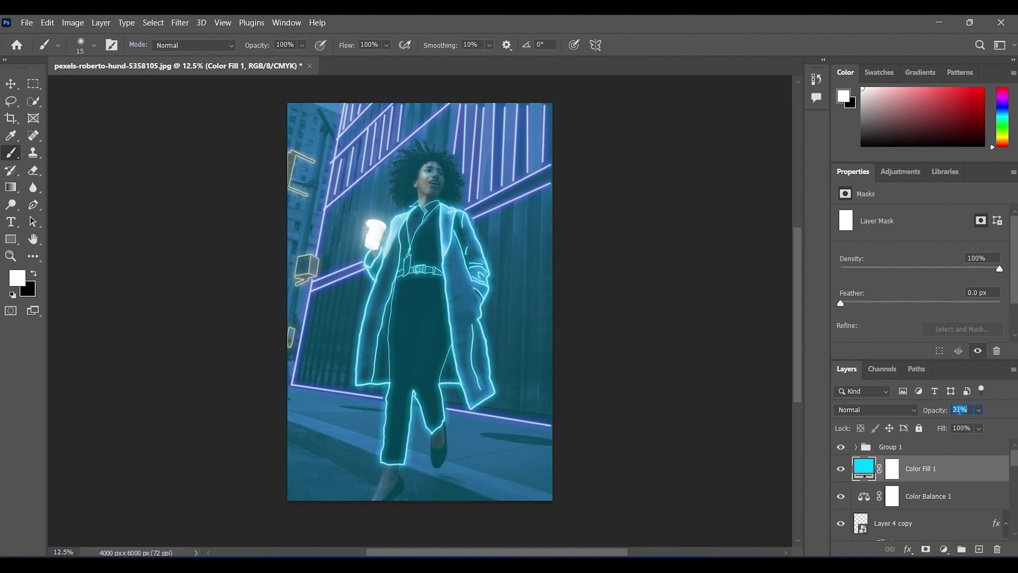
scroll(960, 410, down, 5)
scroll(960, 409, down, 3)
scroll(959, 409, down, 5)
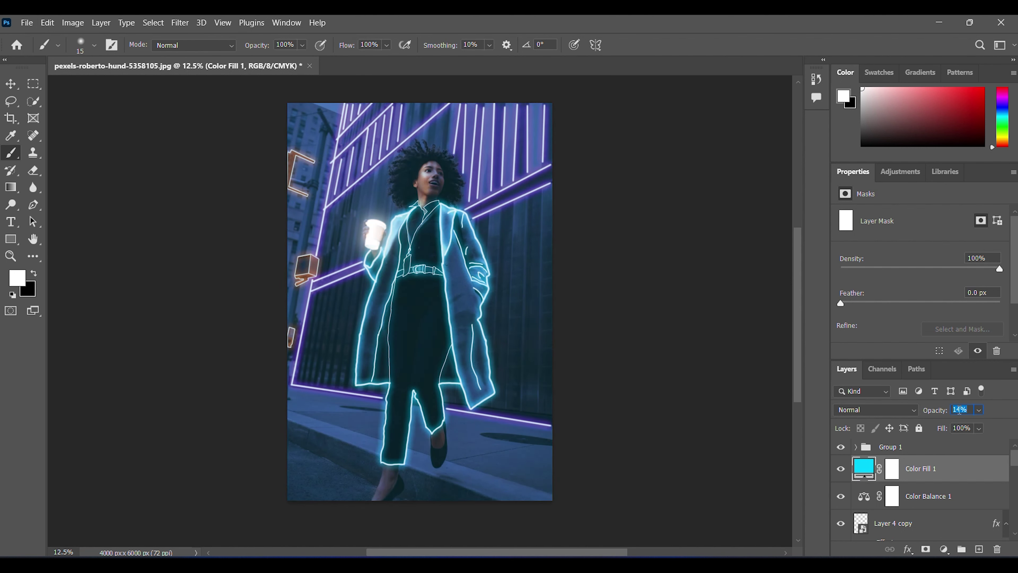
scroll(960, 410, down, 5)
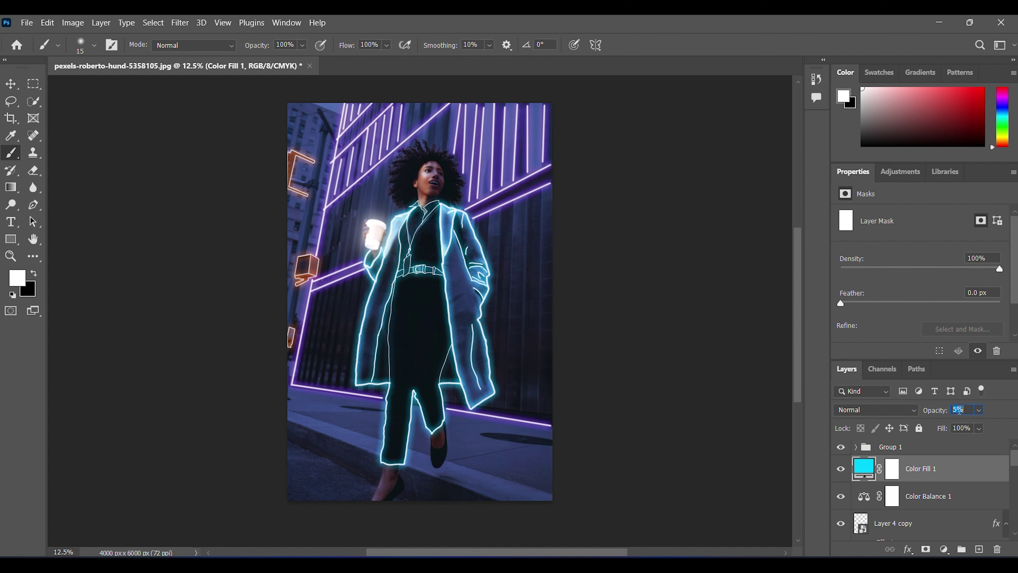
scroll(959, 409, down, 1)
click(661, 261)
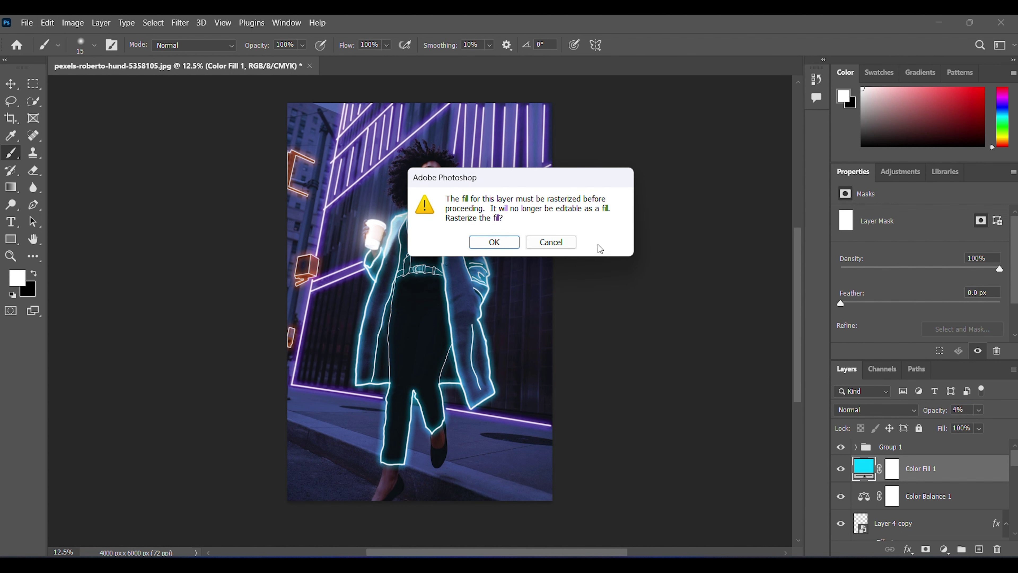
click(560, 243)
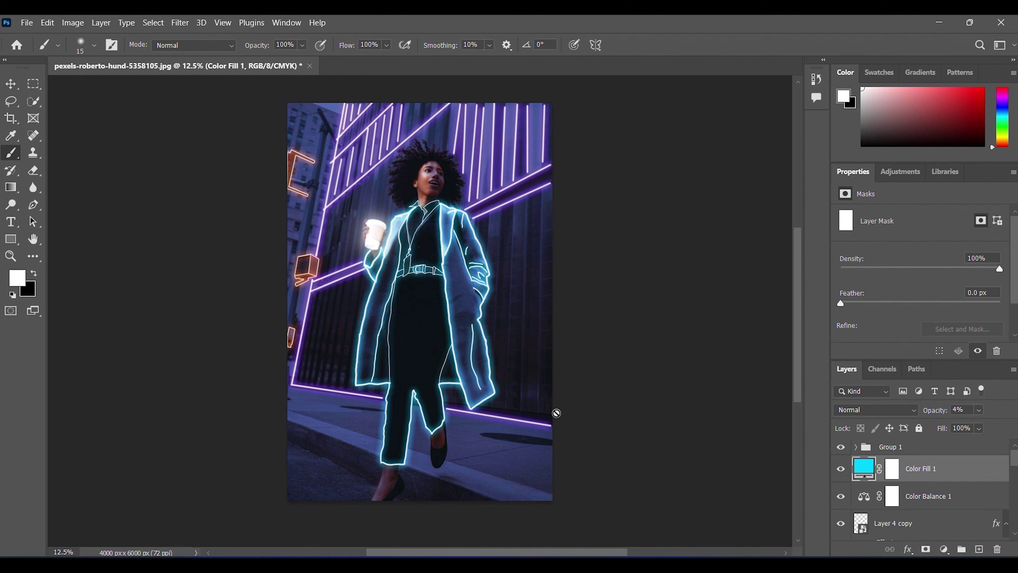